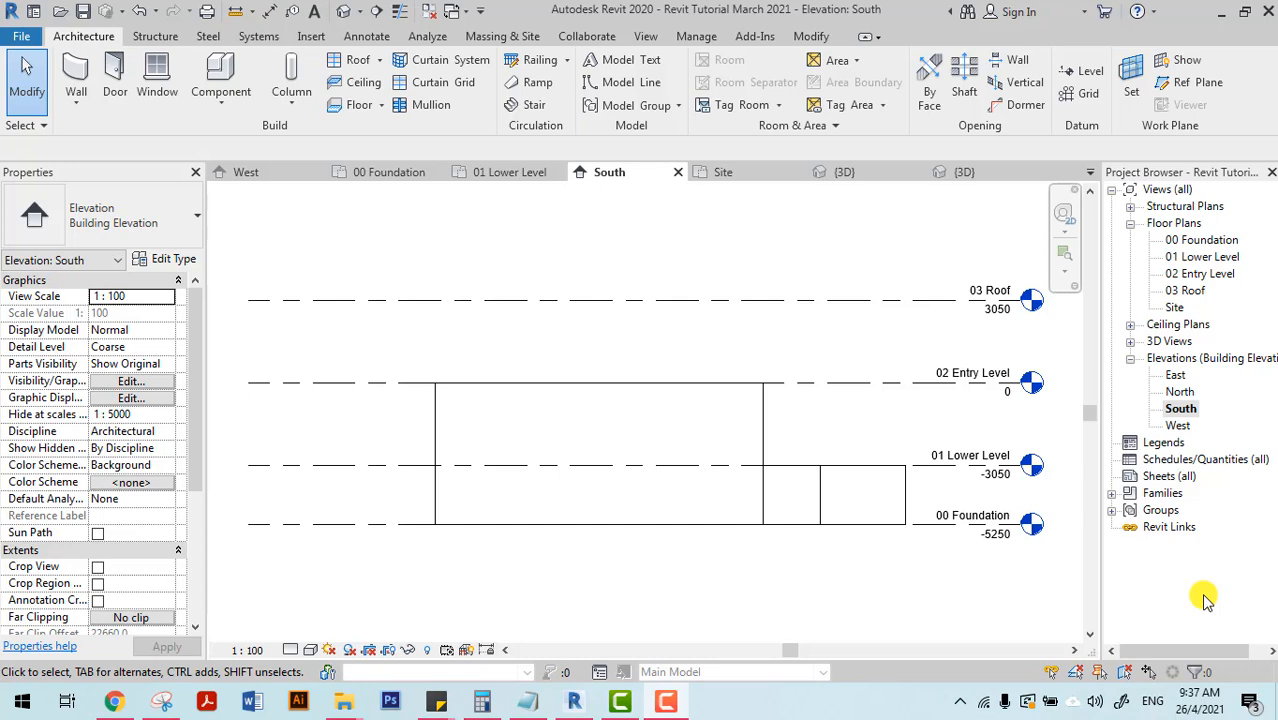
Open the Site floor plan and examine the building outline between the elevation markers.
{"action": "scroll", "coordinate": [1000, 525], "scroll_direction": "up", "scroll_amount": 2}
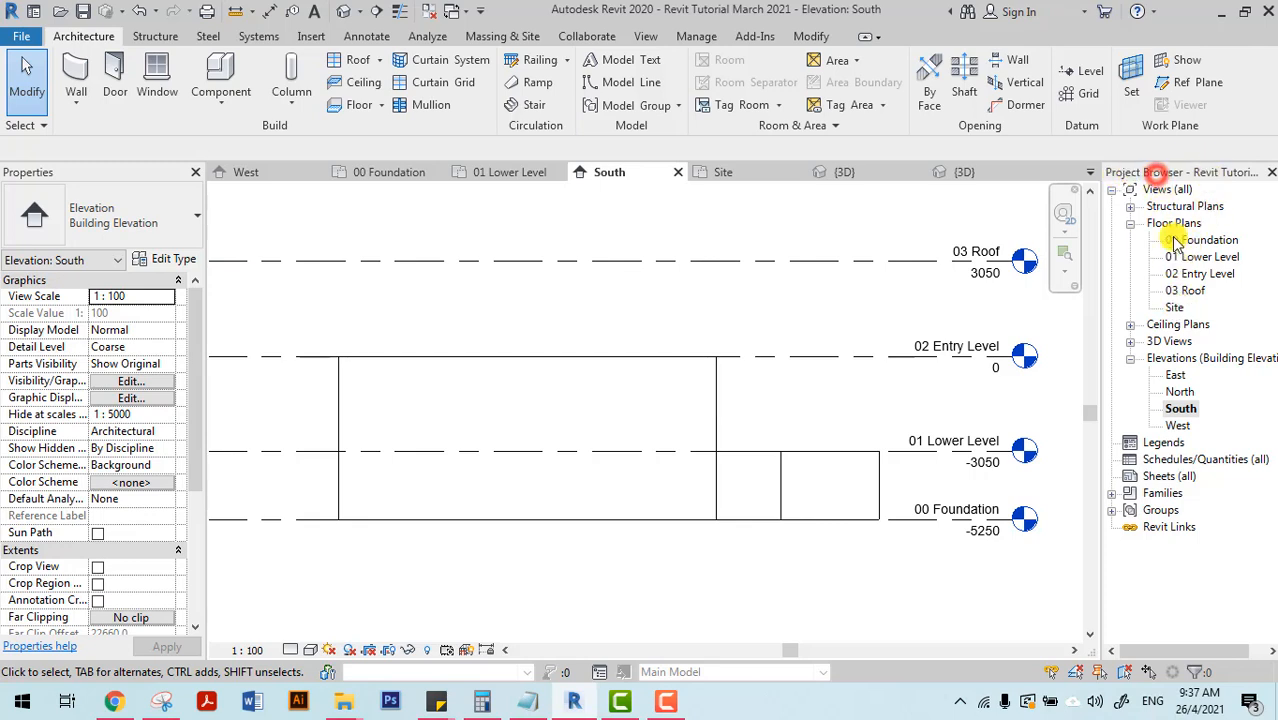
{"action": "left_click", "coordinate": [1174, 307]}
{"action": "double_click", "coordinate": [1175, 308]}
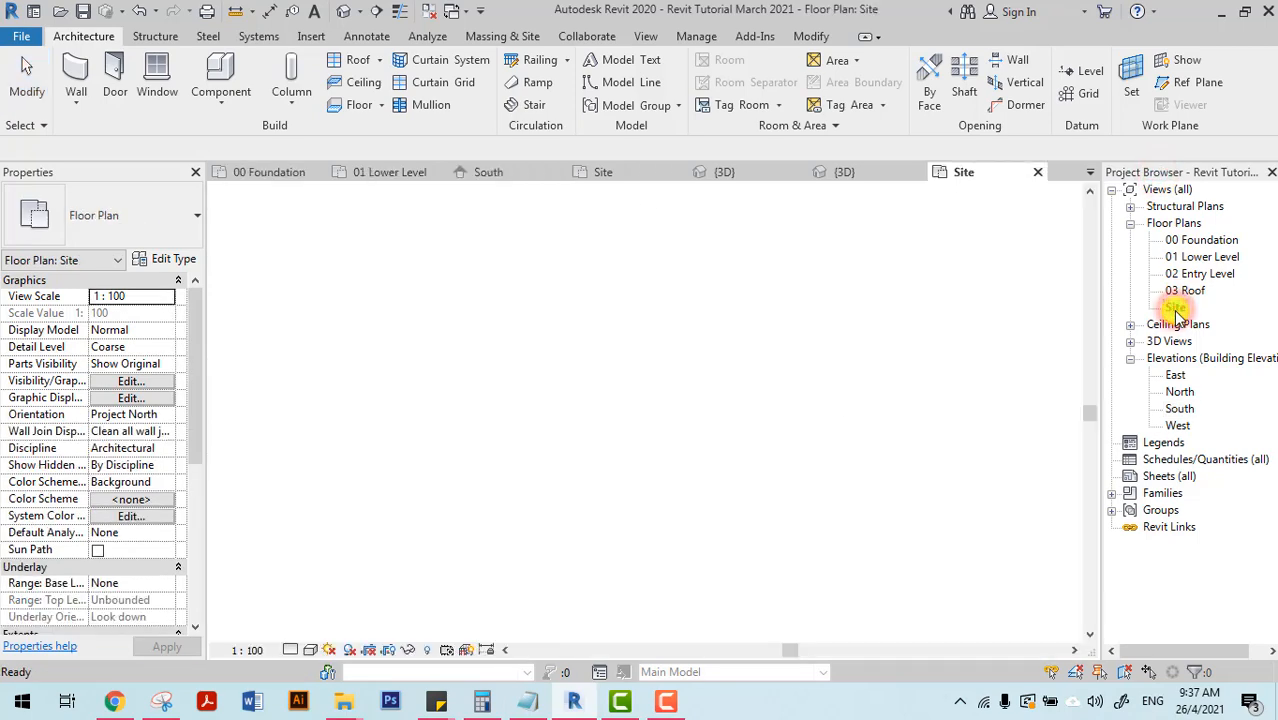
{"action": "middle_click_drag", "start_coordinate": [777, 420], "coordinate": [756, 417]}
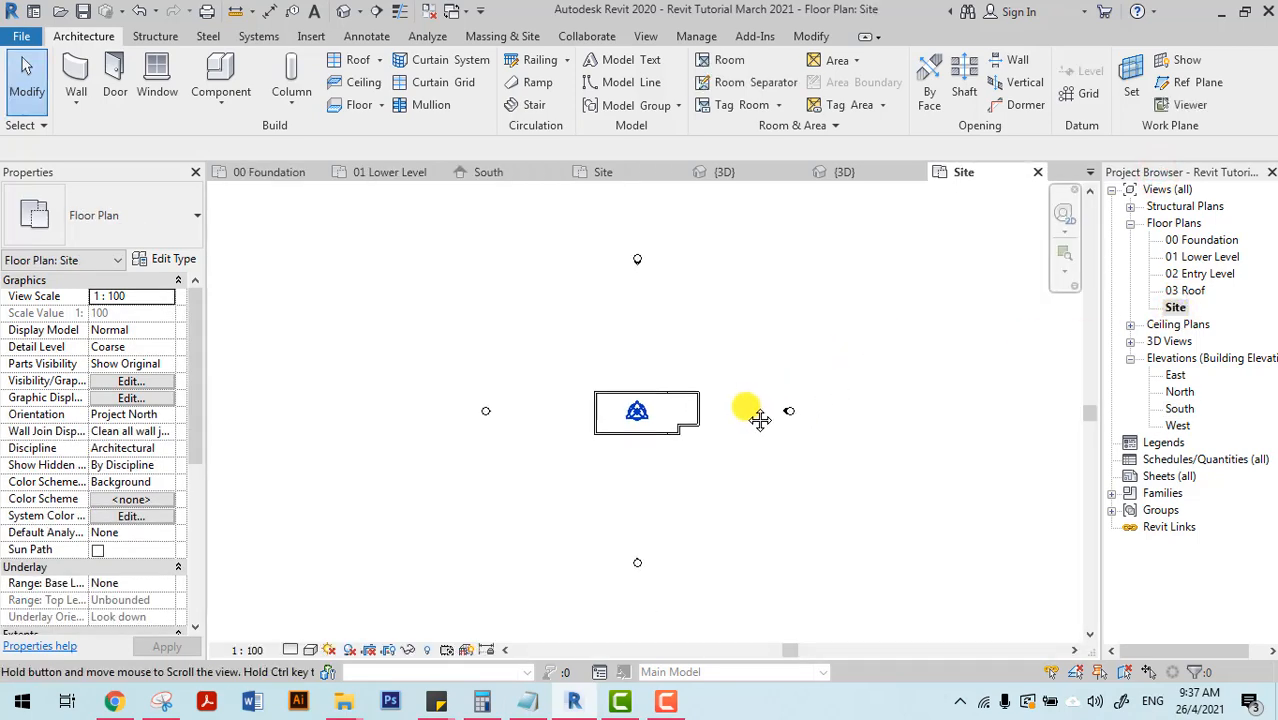
{"action": "scroll", "coordinate": [705, 416], "scroll_direction": "up", "scroll_amount": 2}
{"action": "scroll", "coordinate": [652, 291], "scroll_direction": "down", "scroll_amount": 1}
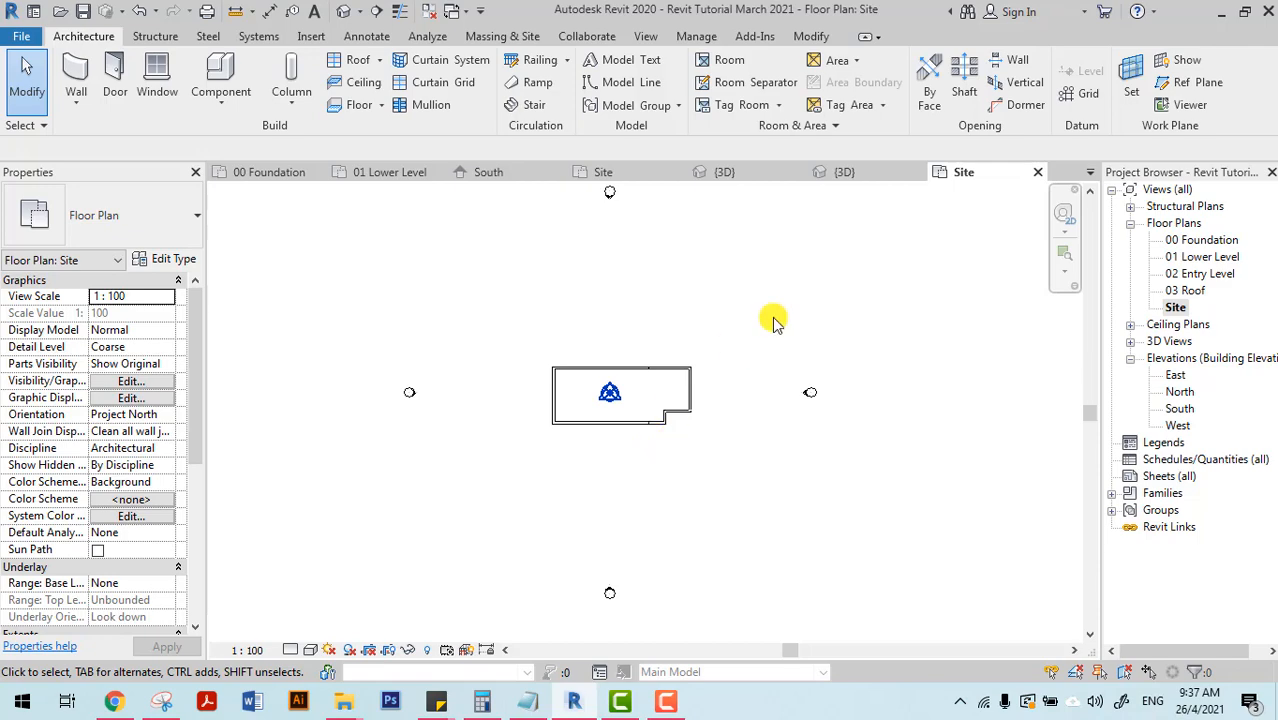
Open the 02 Entry Level floor plan and set its underlay base level to 01 Lower Level.
{"action": "double_click", "coordinate": [1199, 275]}
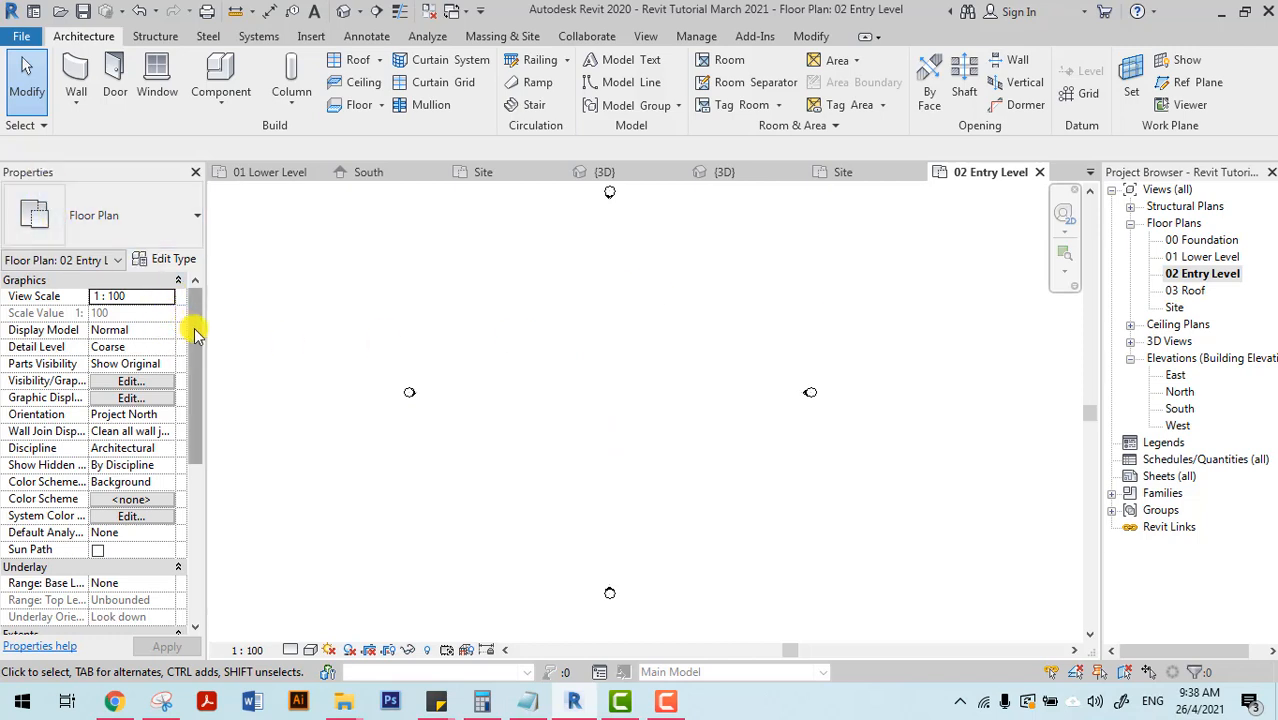
{"action": "left_click_drag", "start_coordinate": [195, 333], "coordinate": [199, 421]}
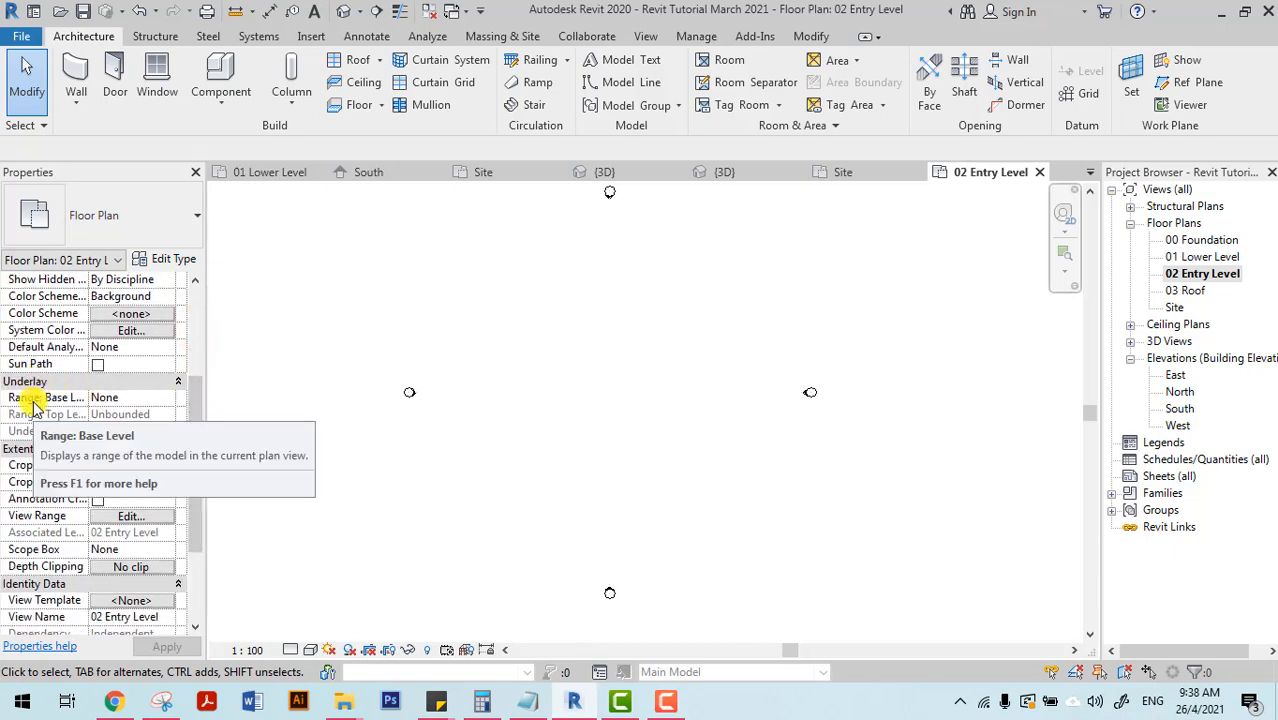
{"action": "left_click", "coordinate": [130, 398]}
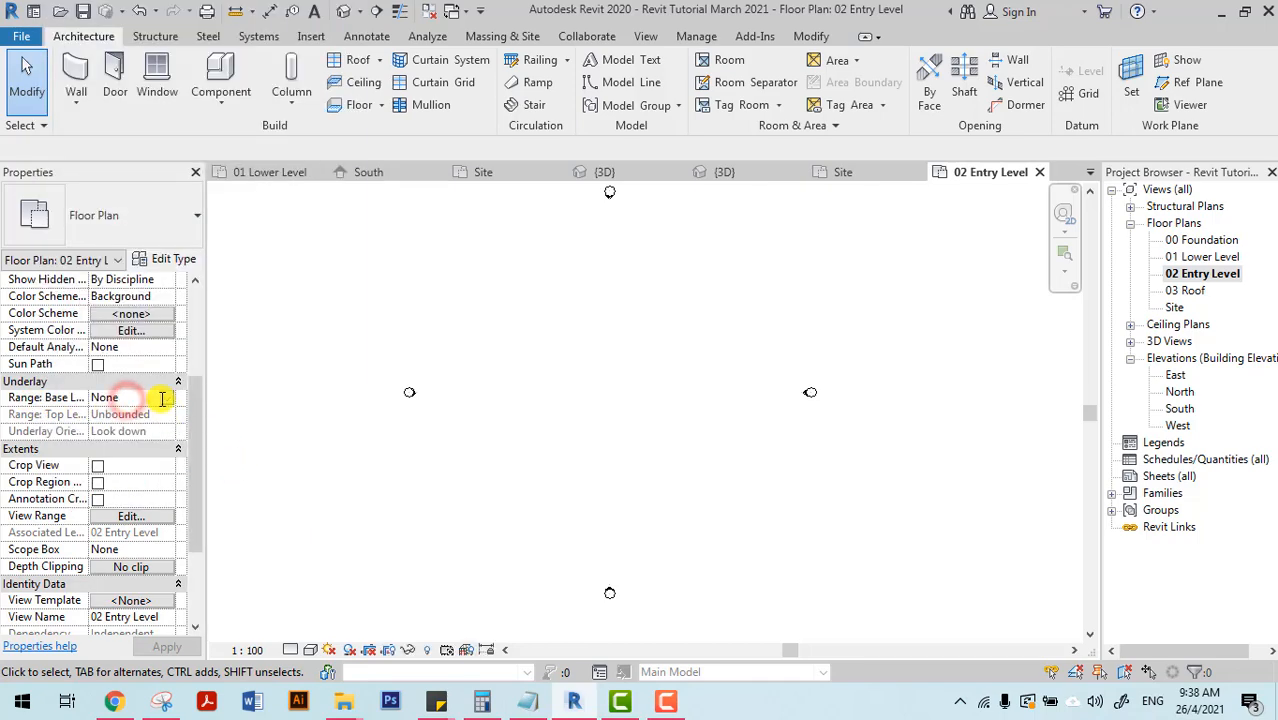
{"action": "left_click", "coordinate": [168, 399]}
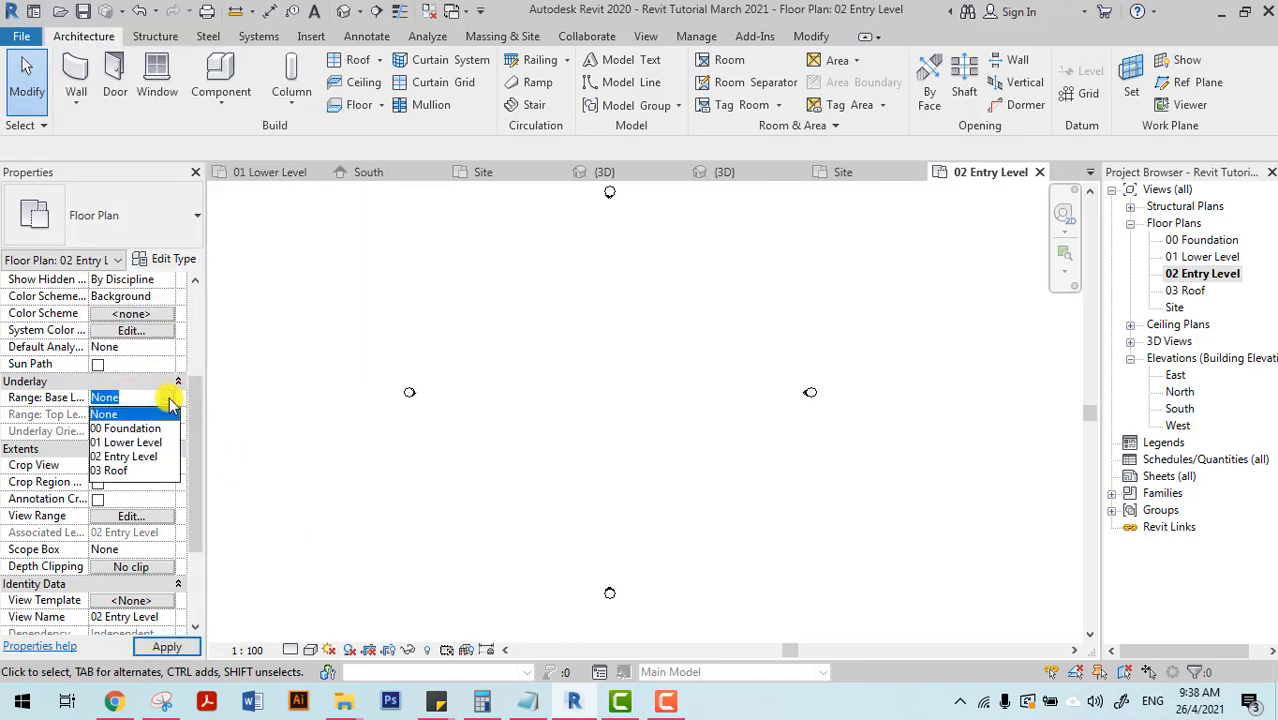
{"action": "left_click", "coordinate": [149, 443]}
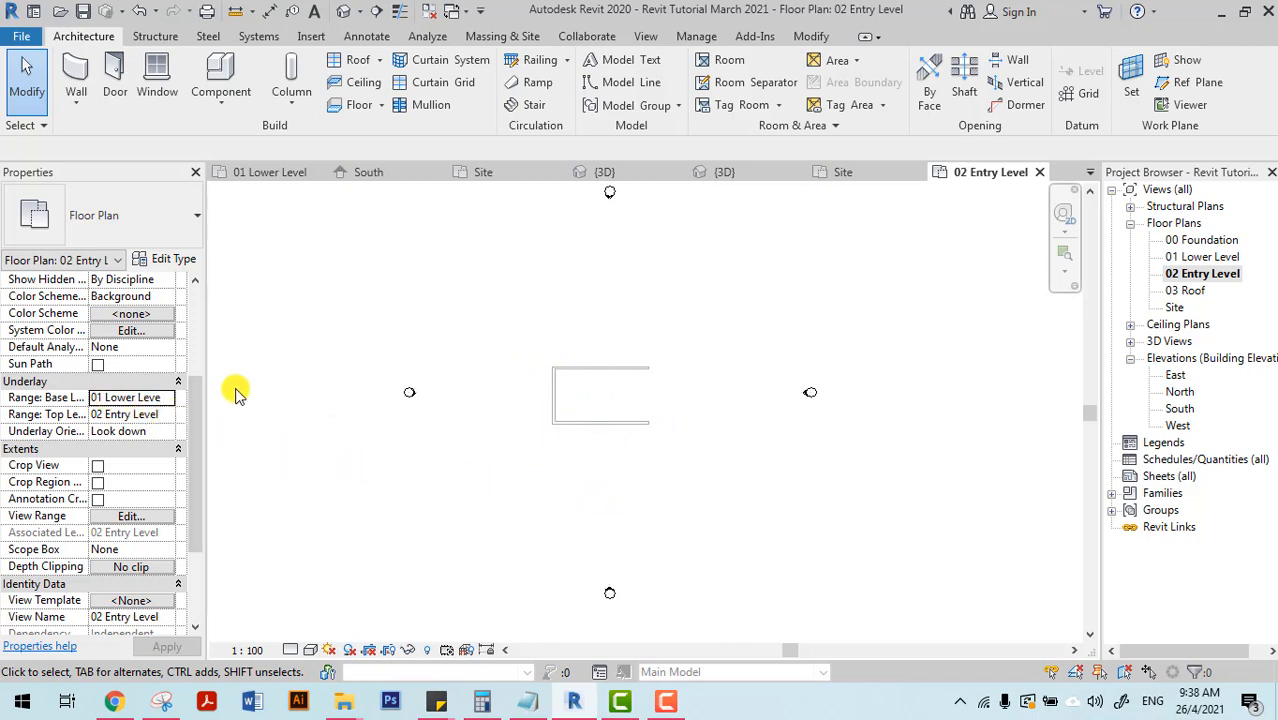
Try 00 Foundation as the underlay base level and switch it back to 01 Lower Level.
{"action": "left_click", "coordinate": [166, 398]}
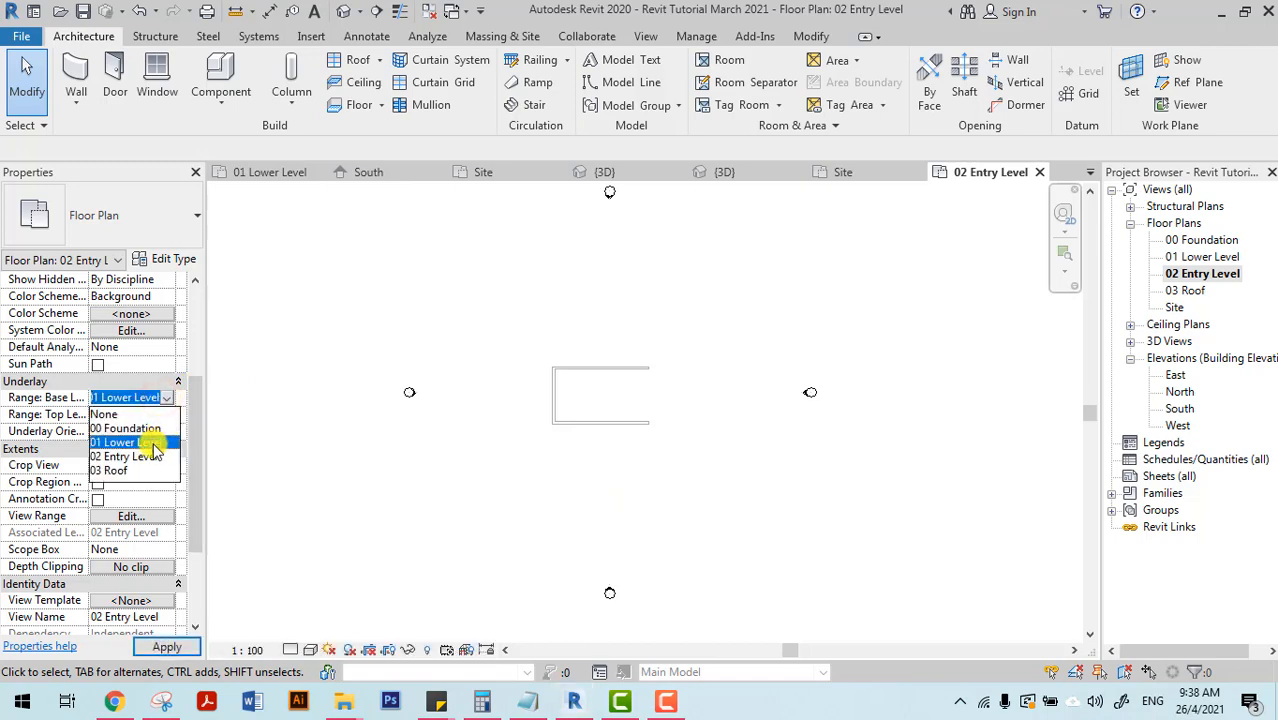
{"action": "left_click", "coordinate": [145, 428]}
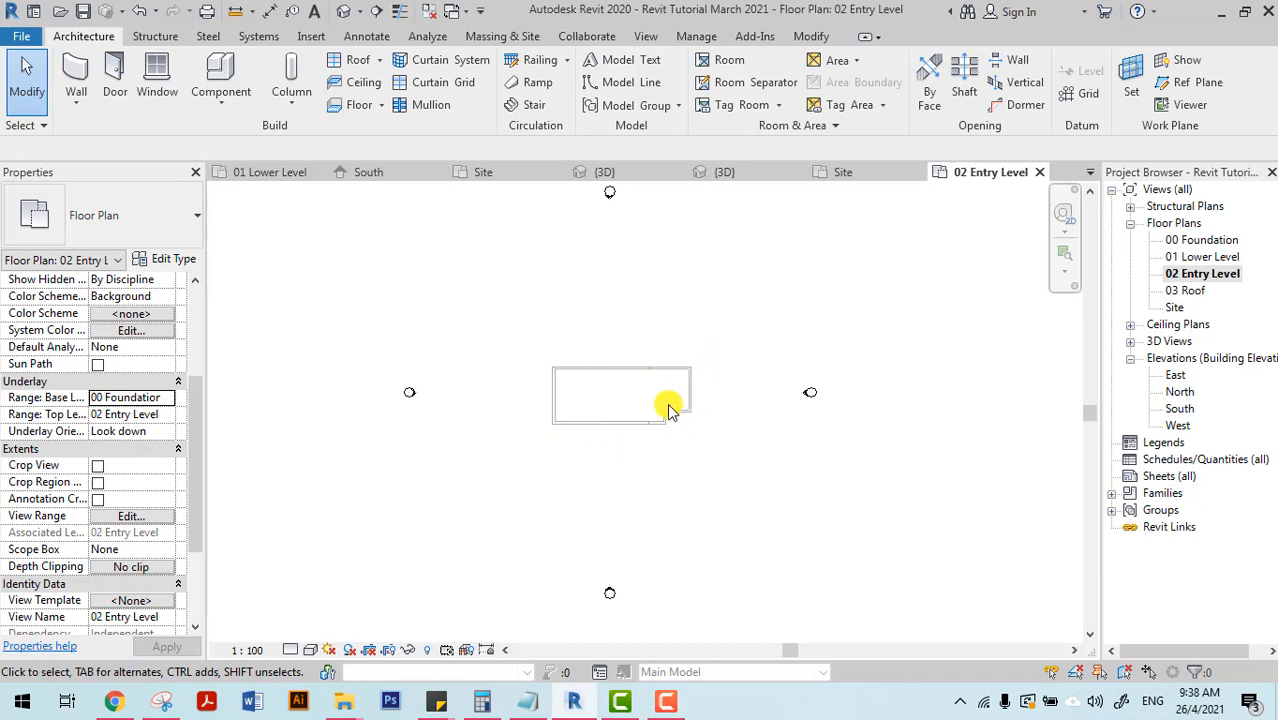
{"action": "left_click", "coordinate": [166, 399]}
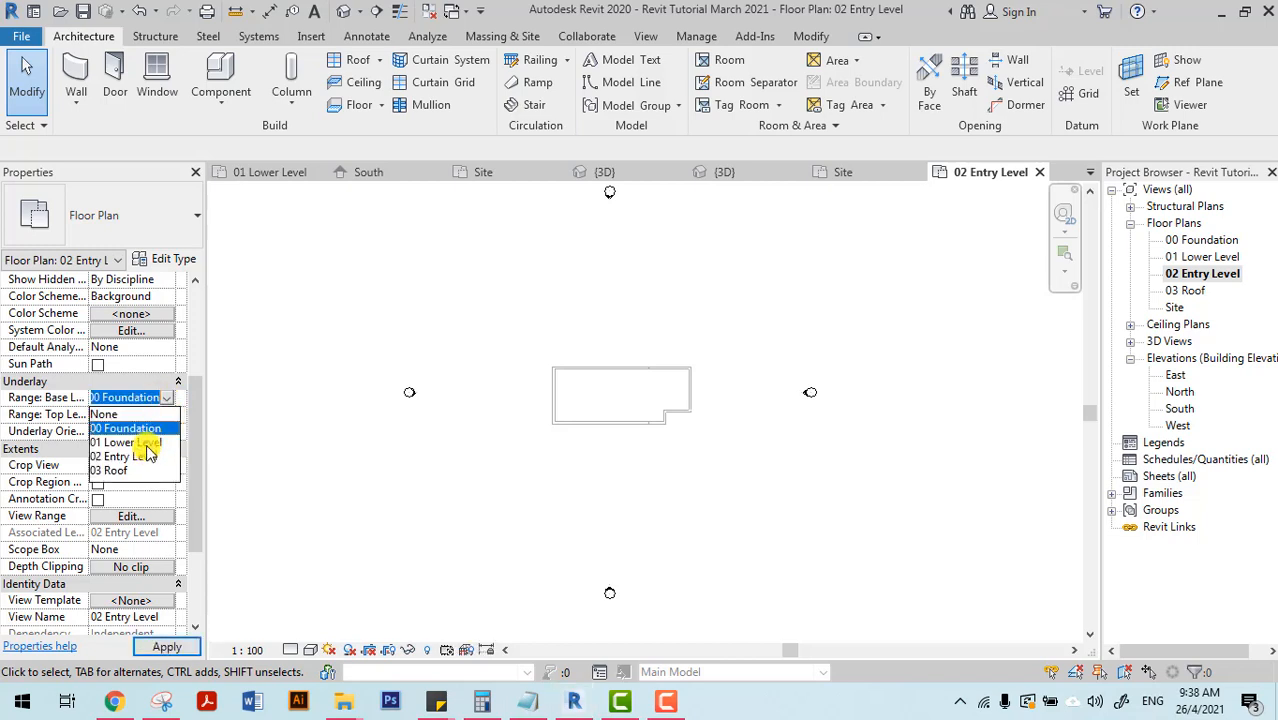
{"action": "left_click", "coordinate": [147, 443]}
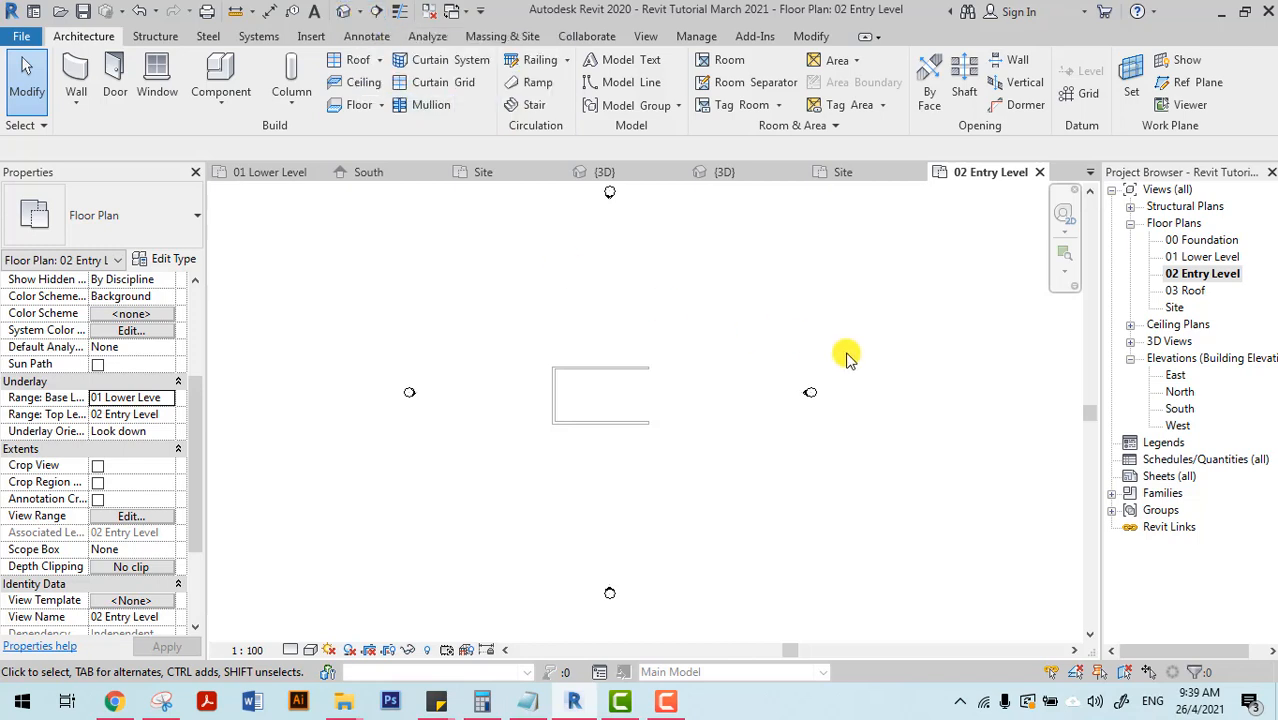
Check the walls in the default 3D view and return to the 02 Entry Level floor plan.
{"action": "left_click", "coordinate": [641, 38]}
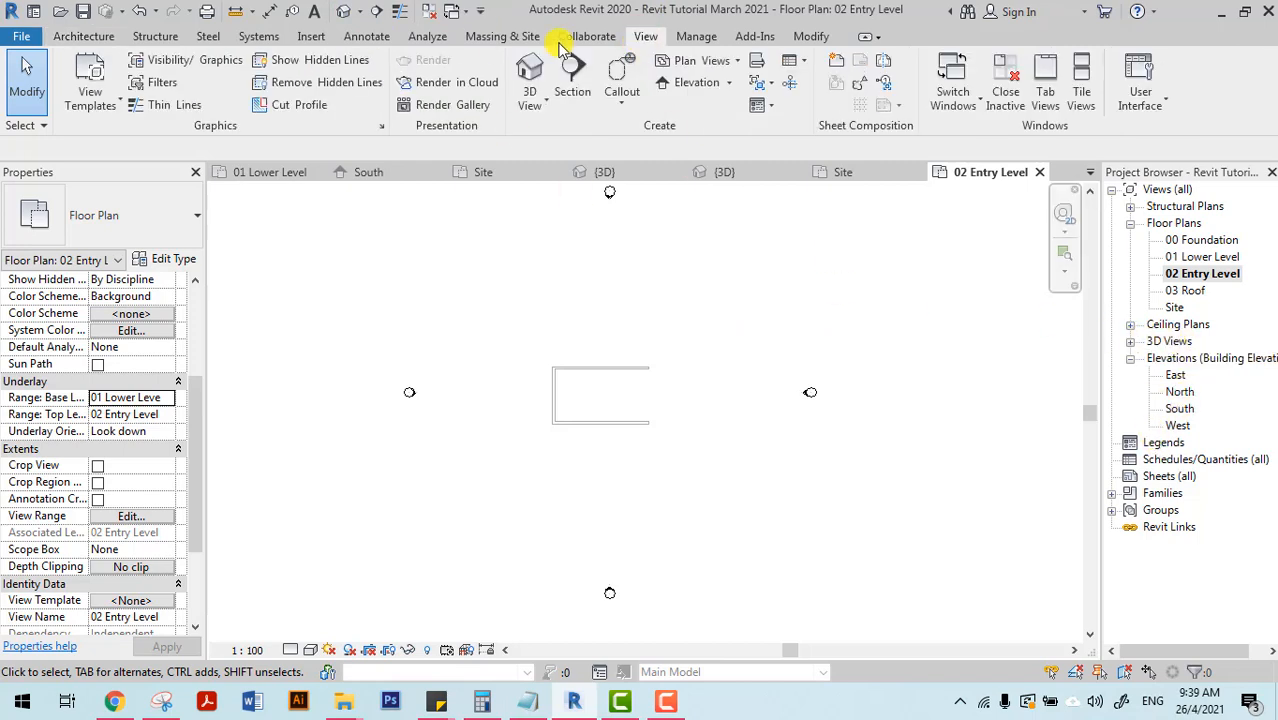
{"action": "left_click", "coordinate": [527, 82]}
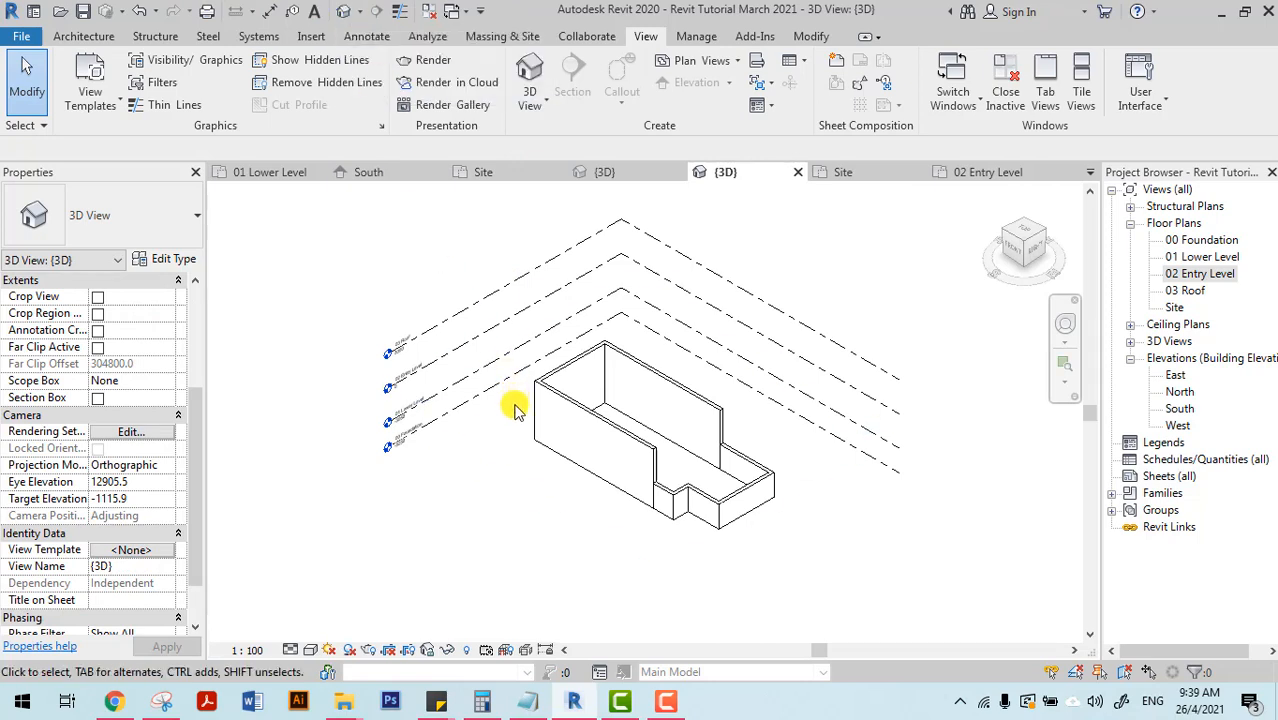
{"action": "double_click", "coordinate": [1198, 275]}
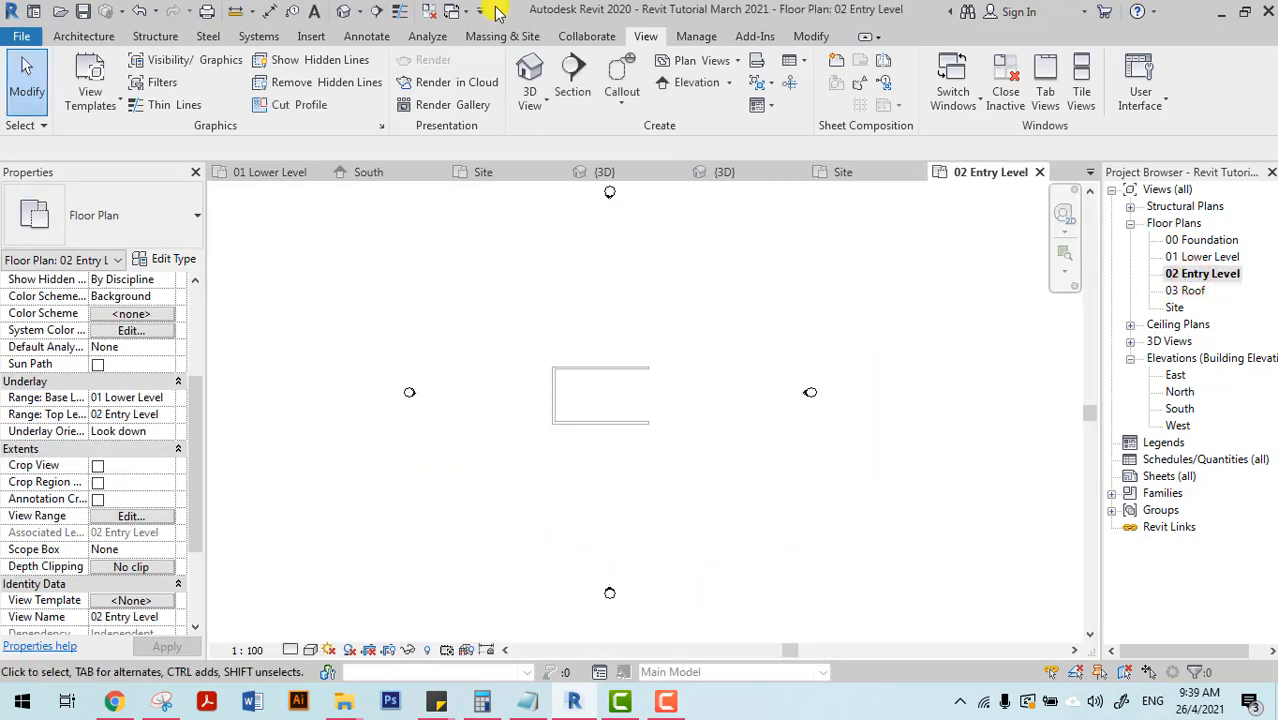
Place a perspective camera northeast of the building, aimed southwest across it to a target beyond the walls.
{"action": "left_click", "coordinate": [358, 14]}
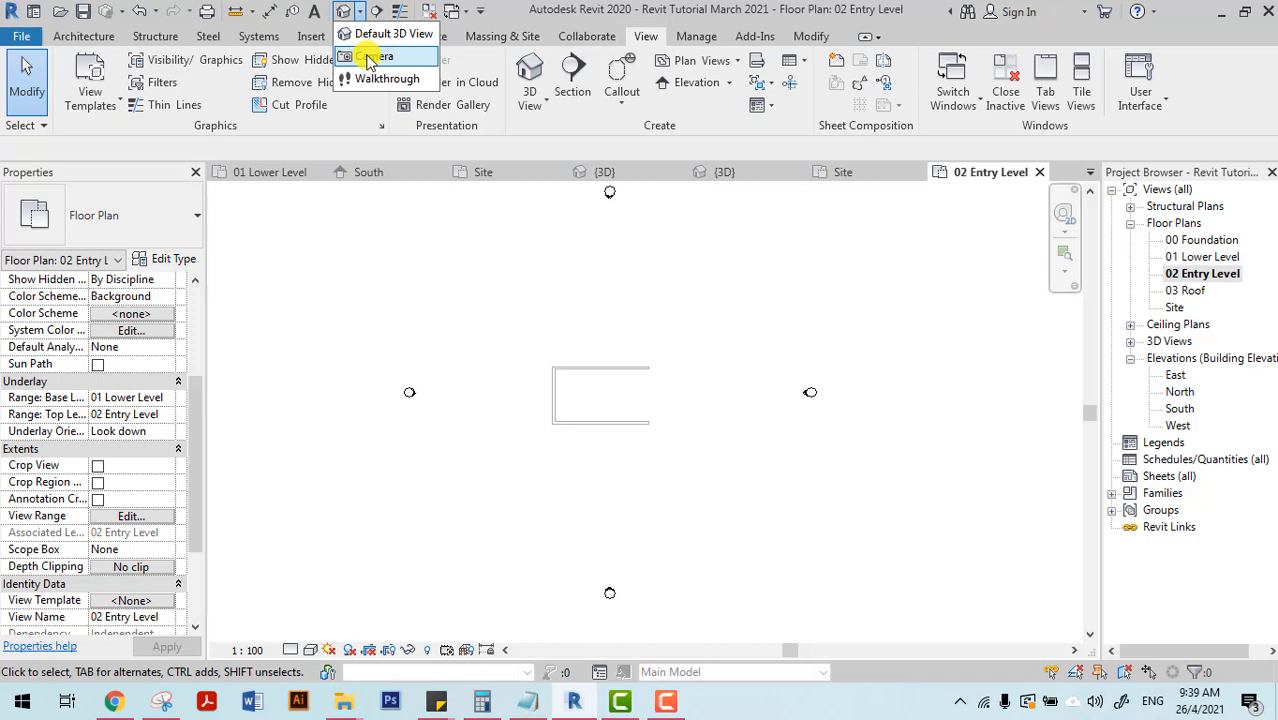
{"action": "left_click", "coordinate": [370, 60]}
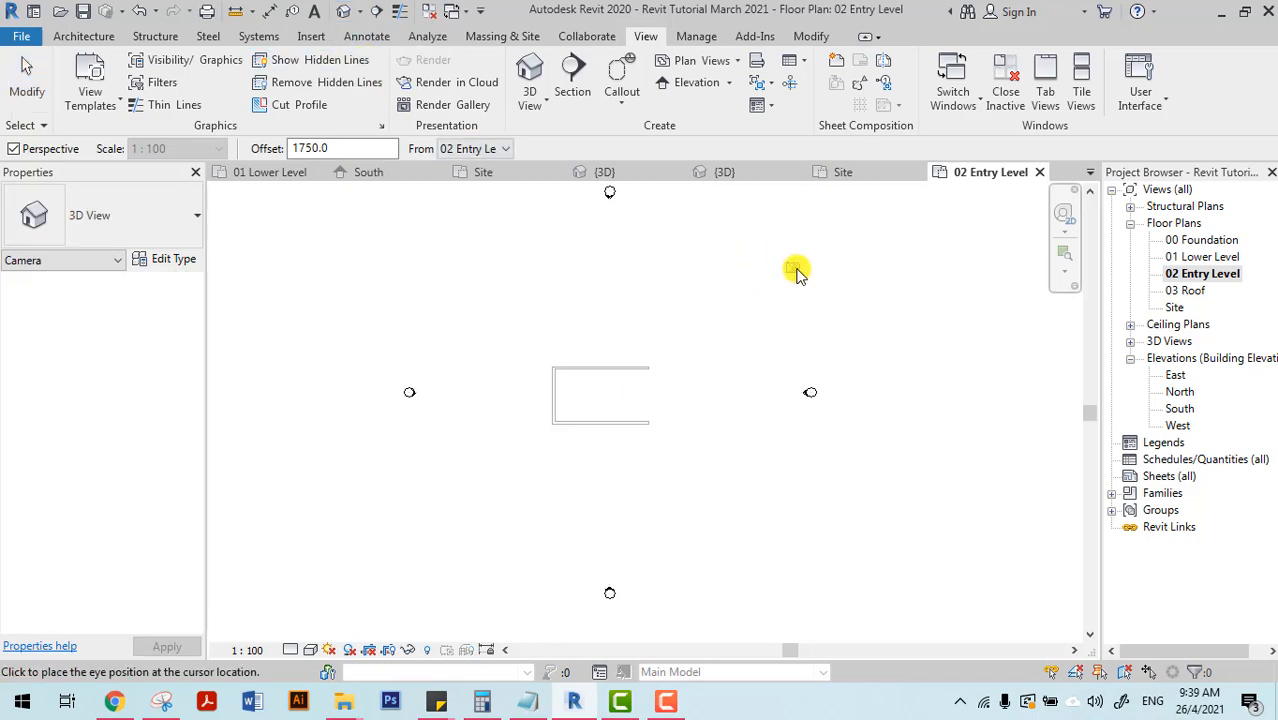
{"action": "left_click", "coordinate": [802, 277]}
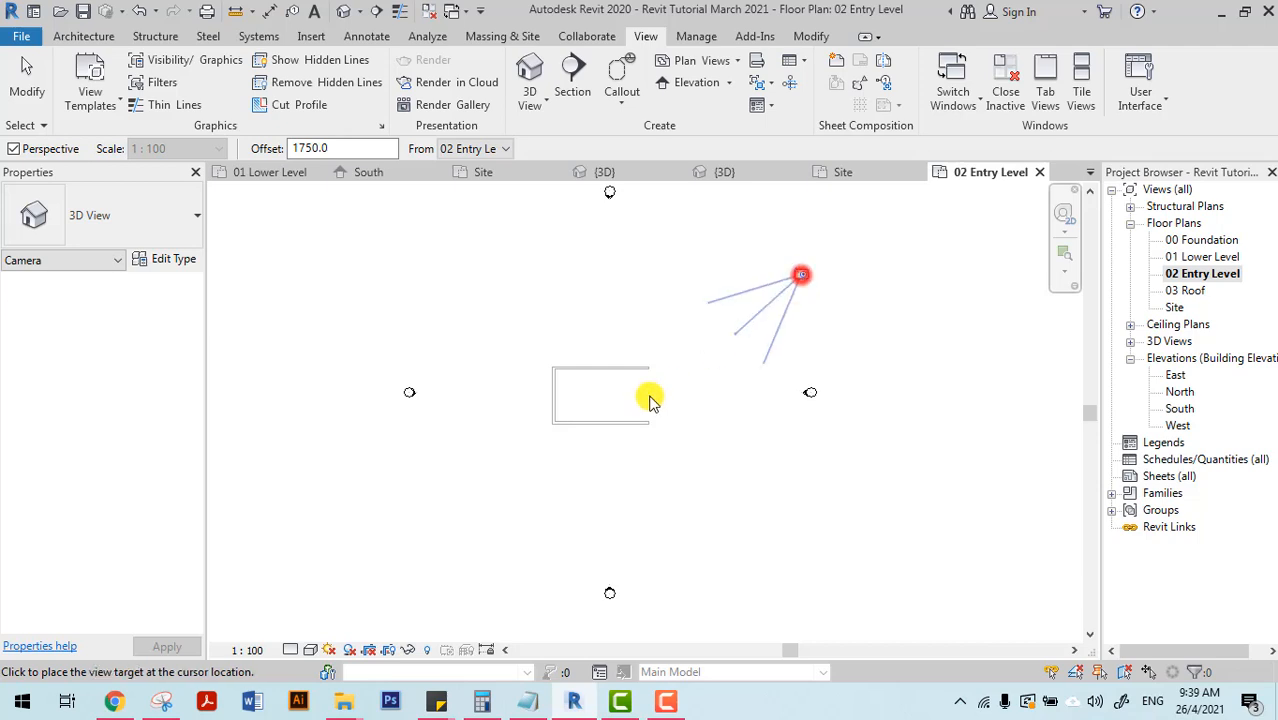
{"action": "left_click", "coordinate": [478, 487]}
Enlarge the camera view's crop region at its lower and left edges to include the whole building.
{"action": "scroll", "coordinate": [528, 460], "scroll_direction": "down", "scroll_amount": 3}
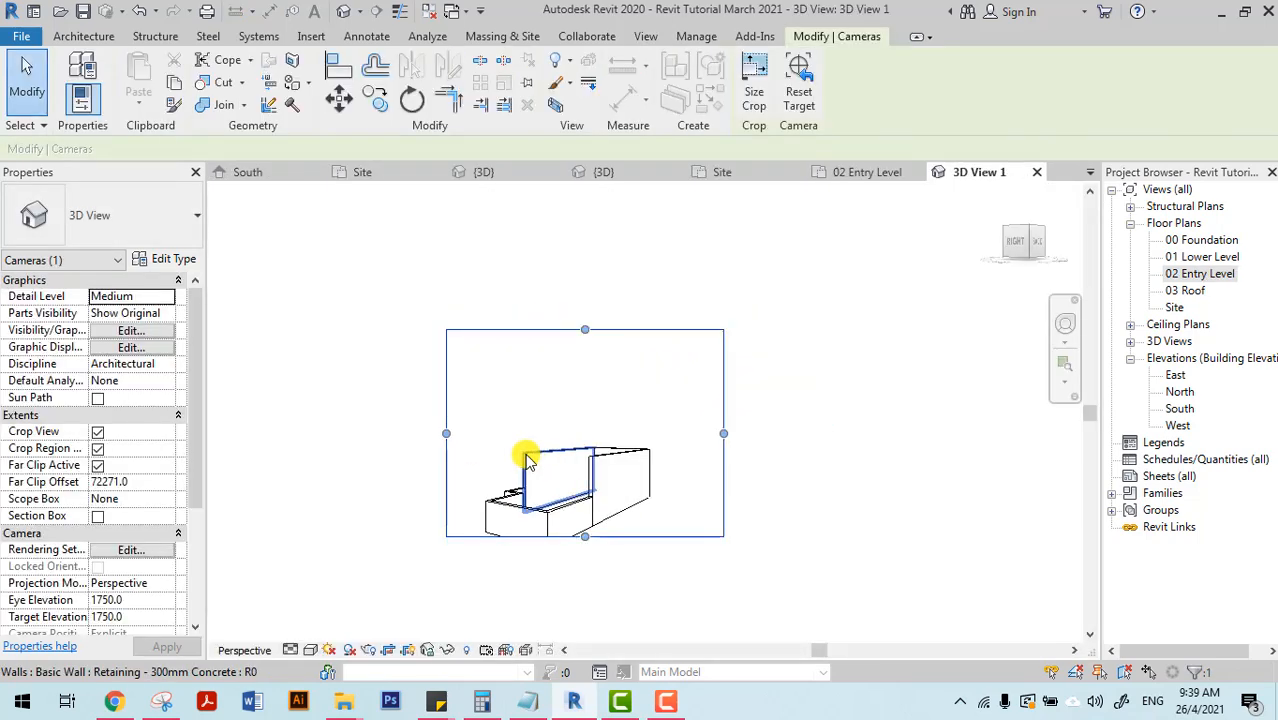
{"action": "scroll", "coordinate": [596, 444], "scroll_direction": "down", "scroll_amount": 1}
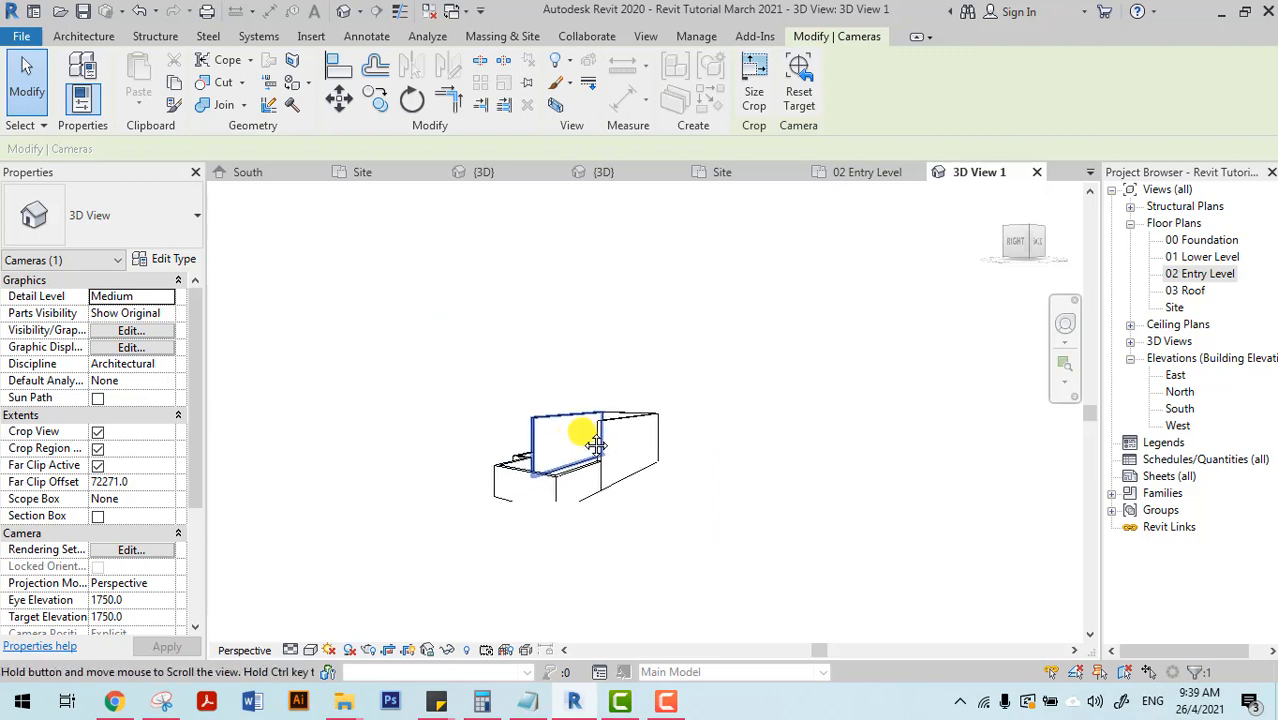
{"action": "middle_click_drag", "start_coordinate": [596, 444], "coordinate": [604, 407]}
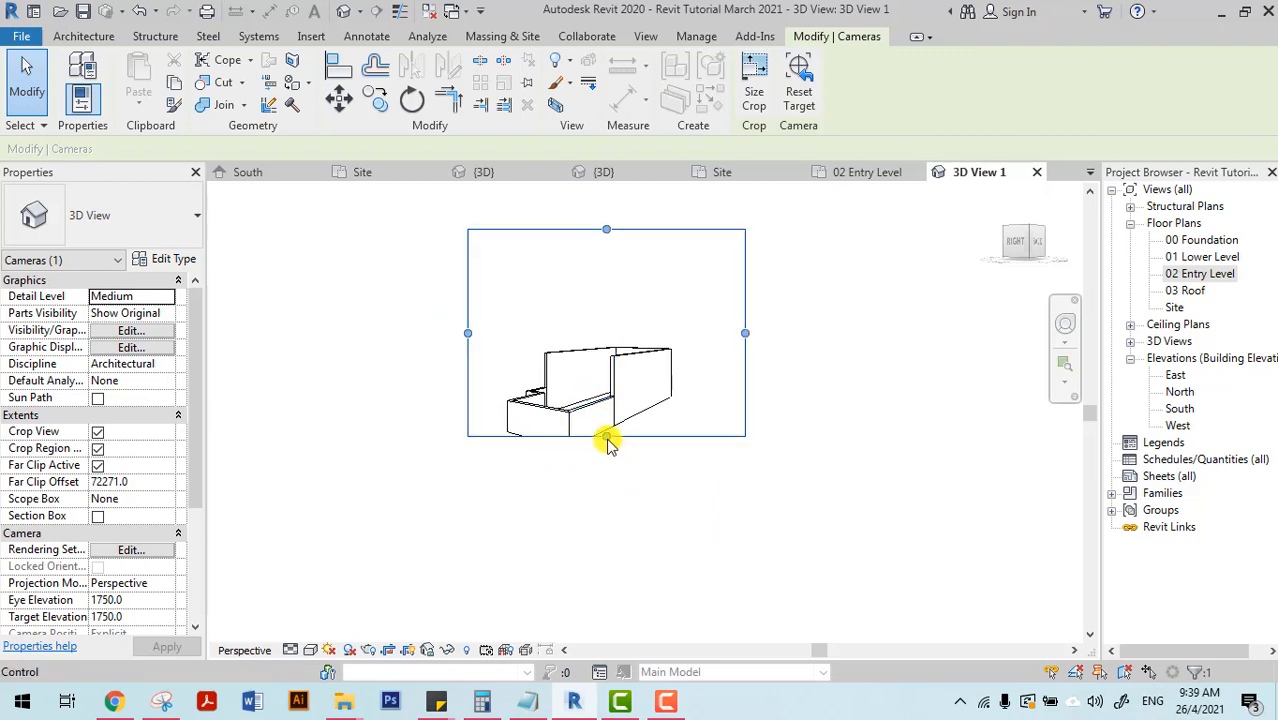
{"action": "left_click_drag", "start_coordinate": [606, 438], "coordinate": [605, 518]}
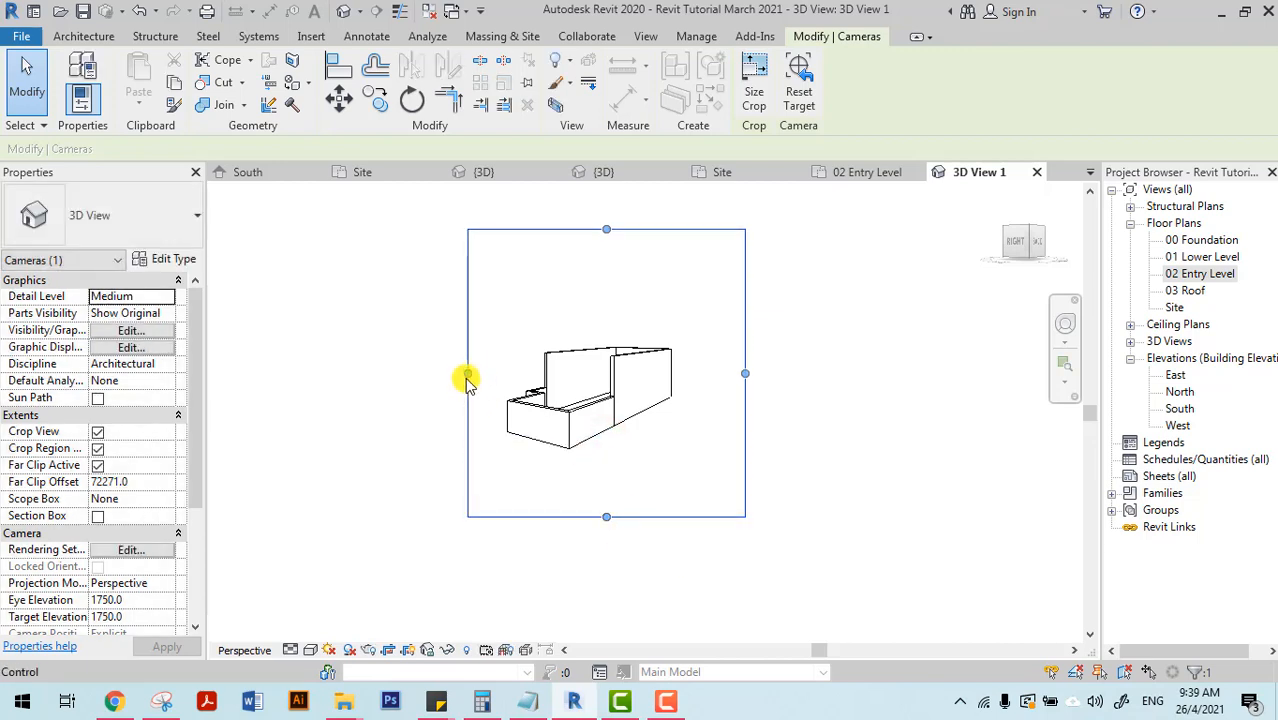
{"action": "left_click_drag", "start_coordinate": [467, 374], "coordinate": [418, 371]}
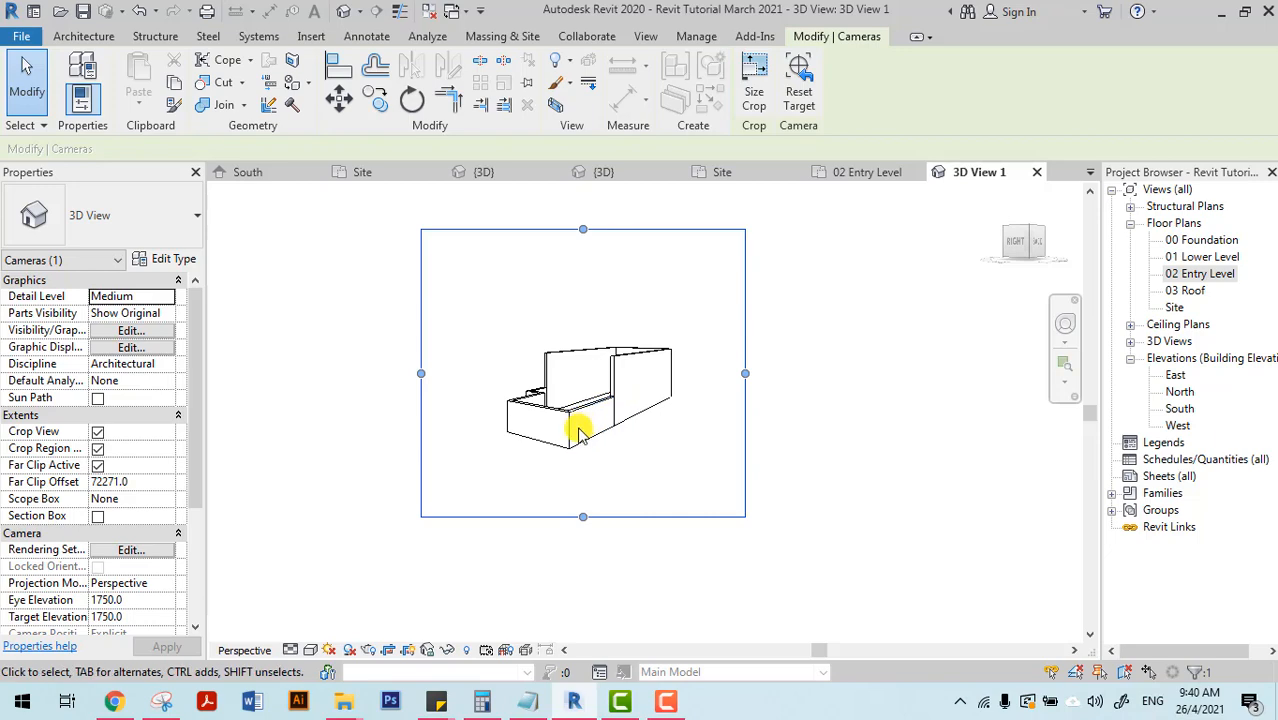
Rename the new camera view, 3D View 1, as To Building.
{"action": "left_click", "coordinate": [1131, 343]}
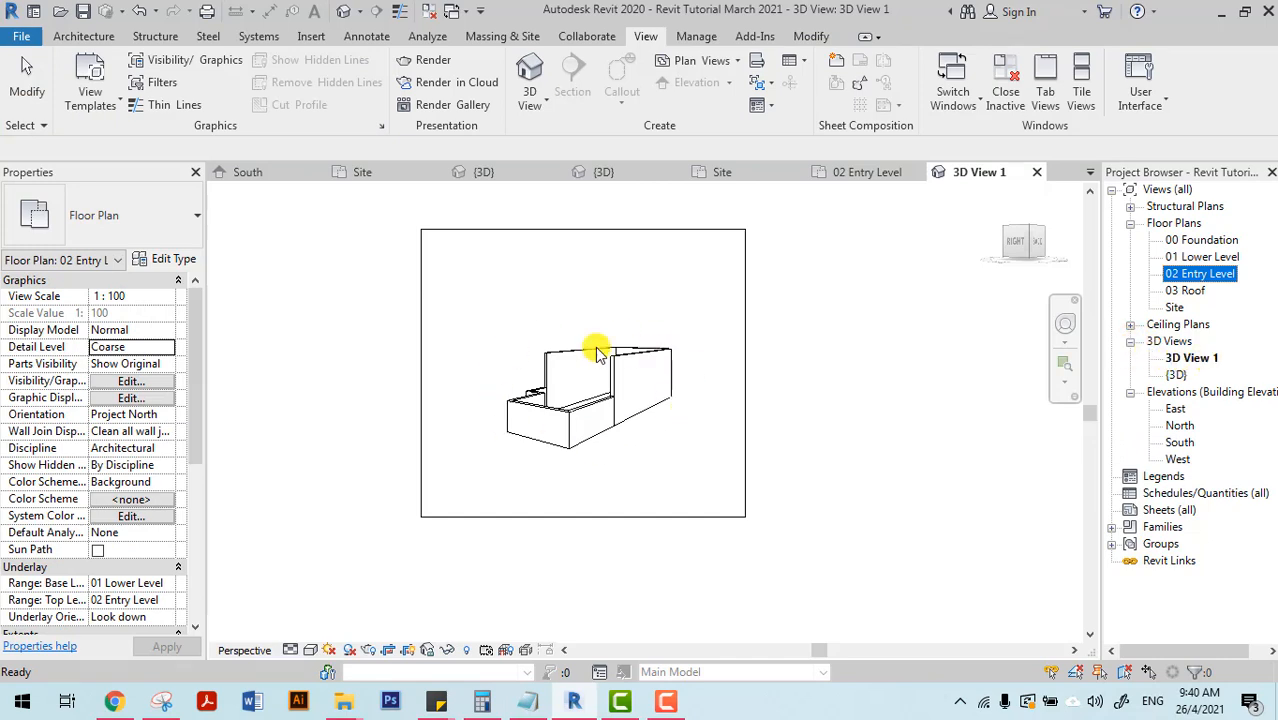
{"action": "right_click", "coordinate": [1192, 358]}
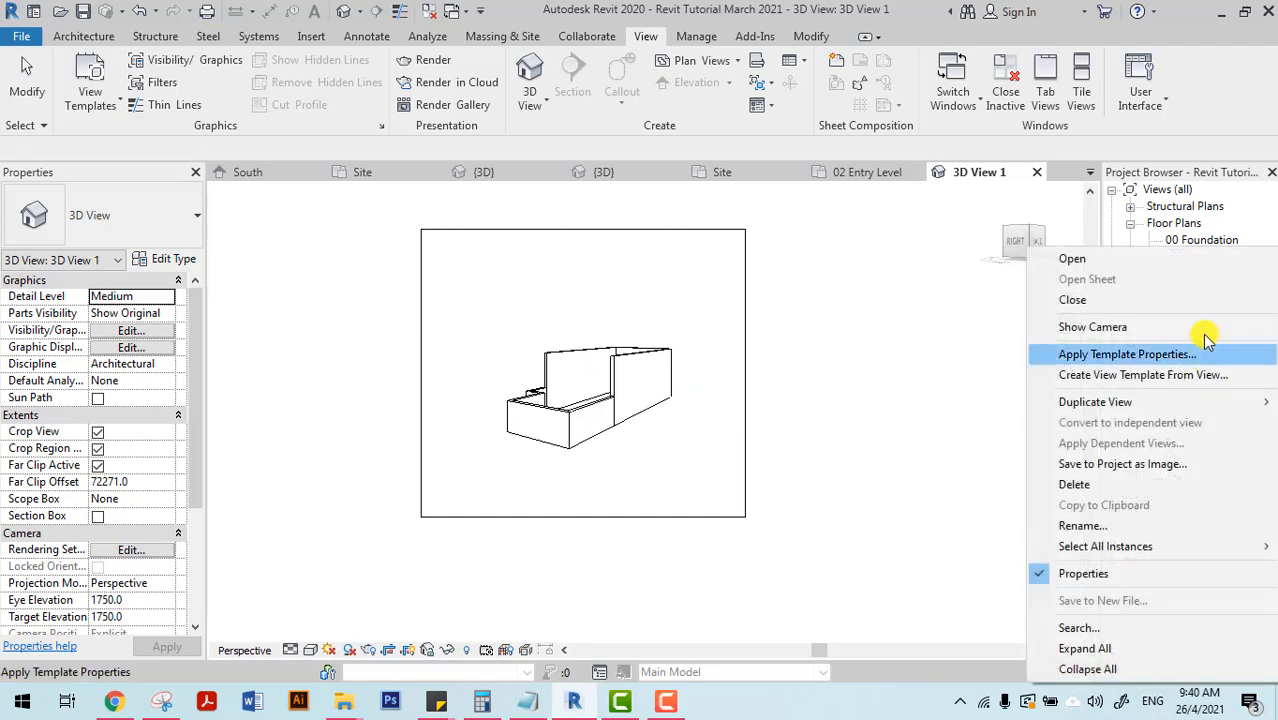
{"action": "left_click", "coordinate": [1080, 525]}
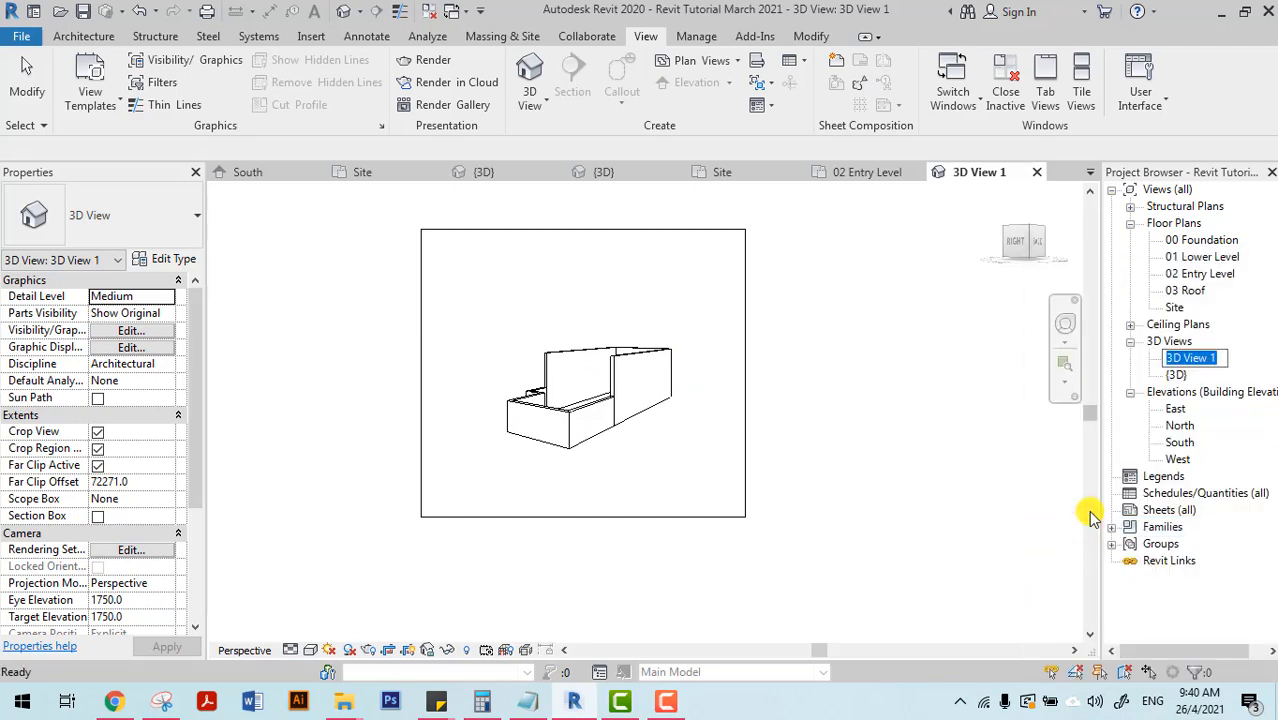
{"action": "left_click", "coordinate": [1088, 510]}
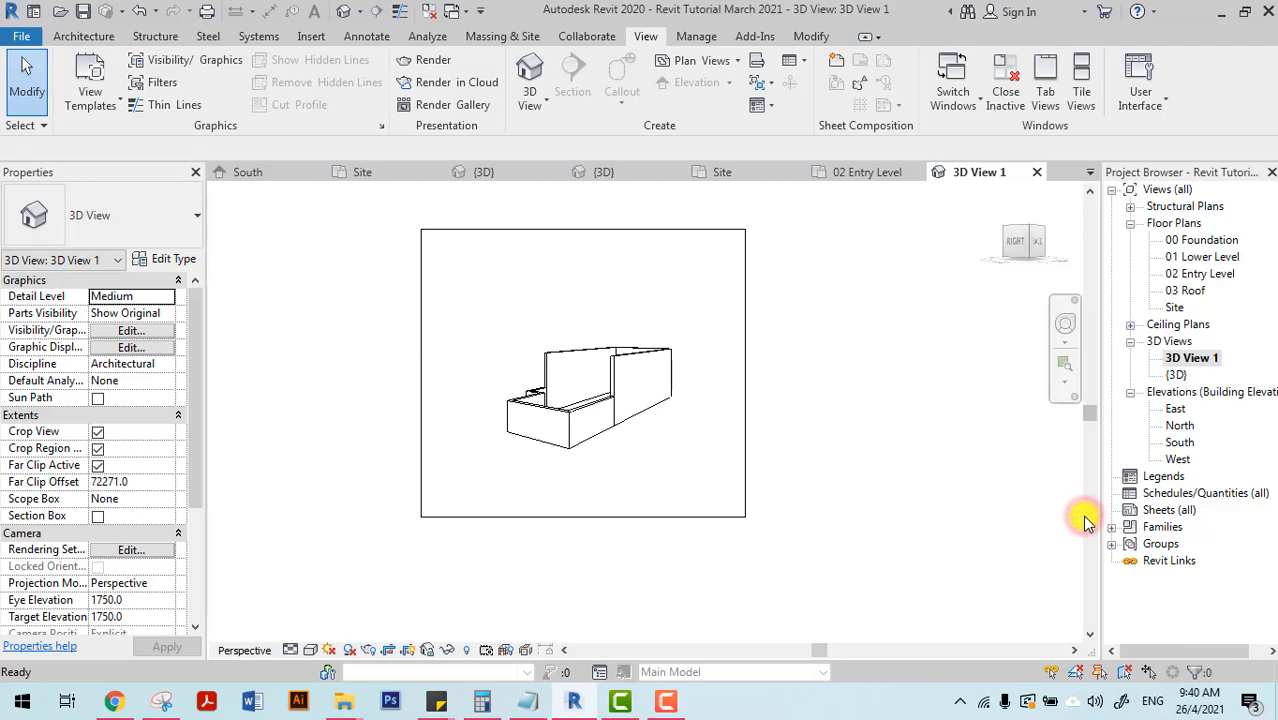
{"action": "right_click", "coordinate": [1190, 357]}
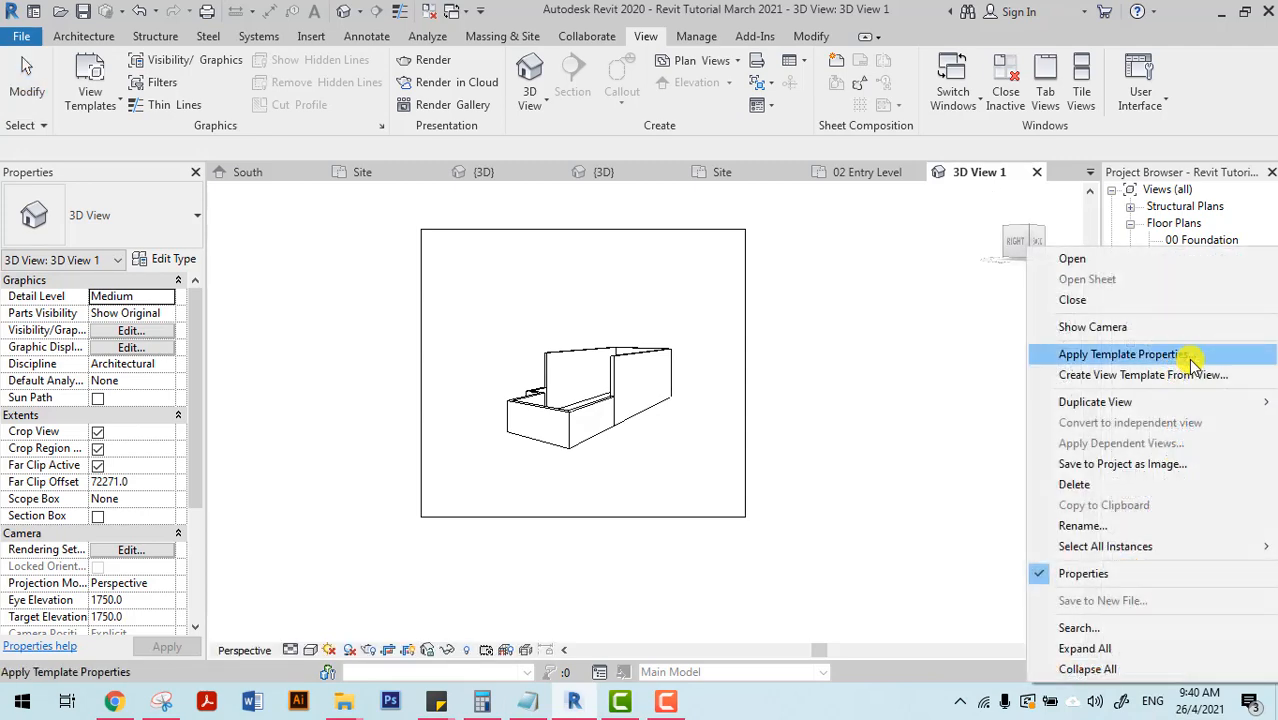
{"action": "left_click", "coordinate": [1084, 525]}
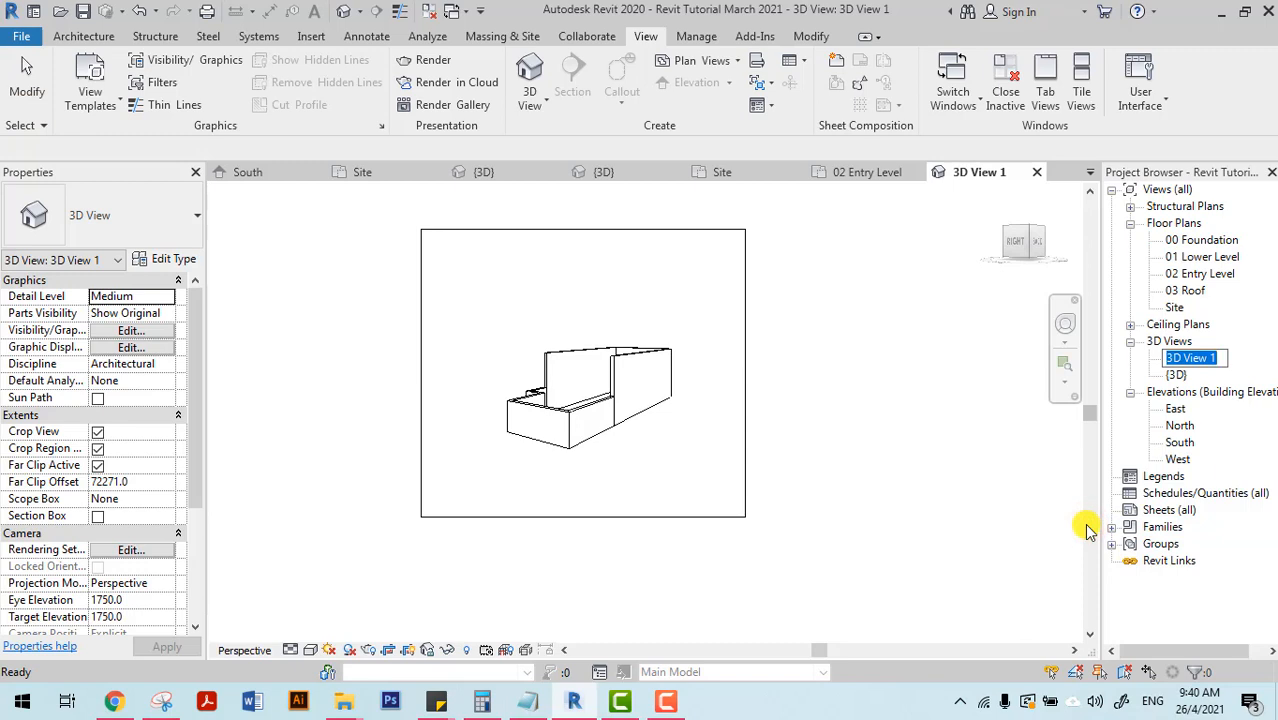
{"action": "type", "text": "To Building"}
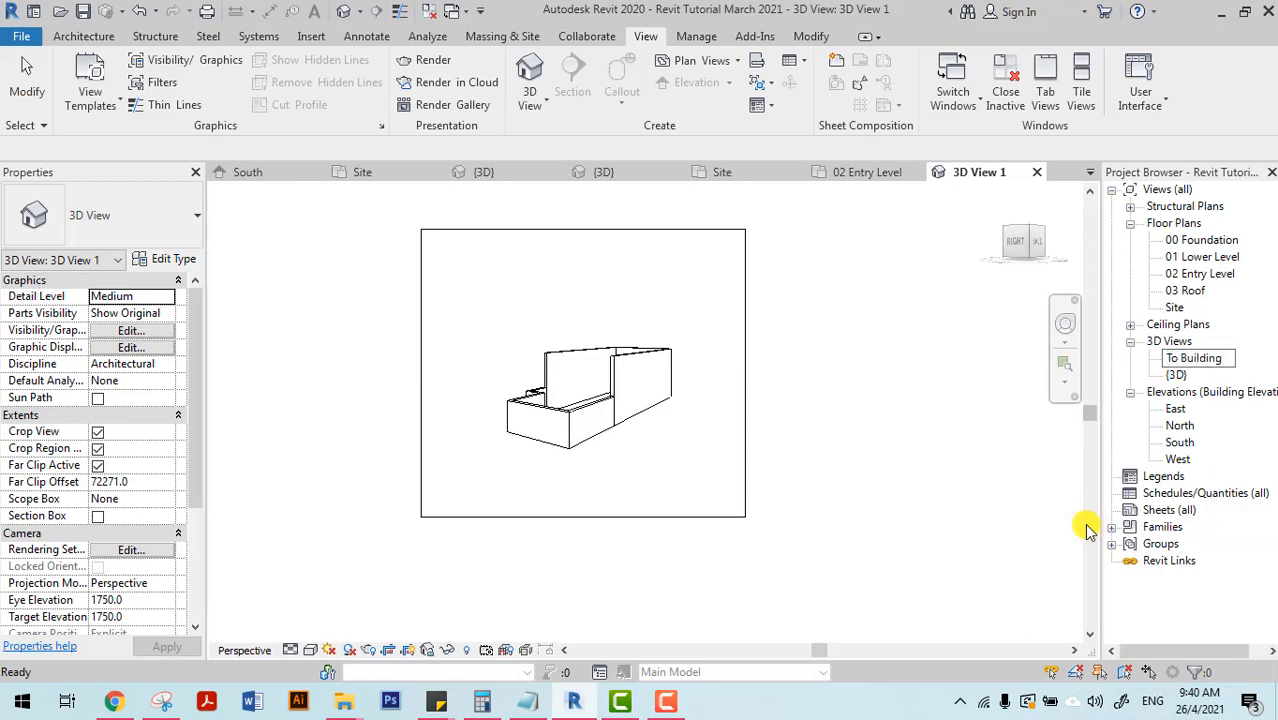
{"action": "key", "text": "Return"}
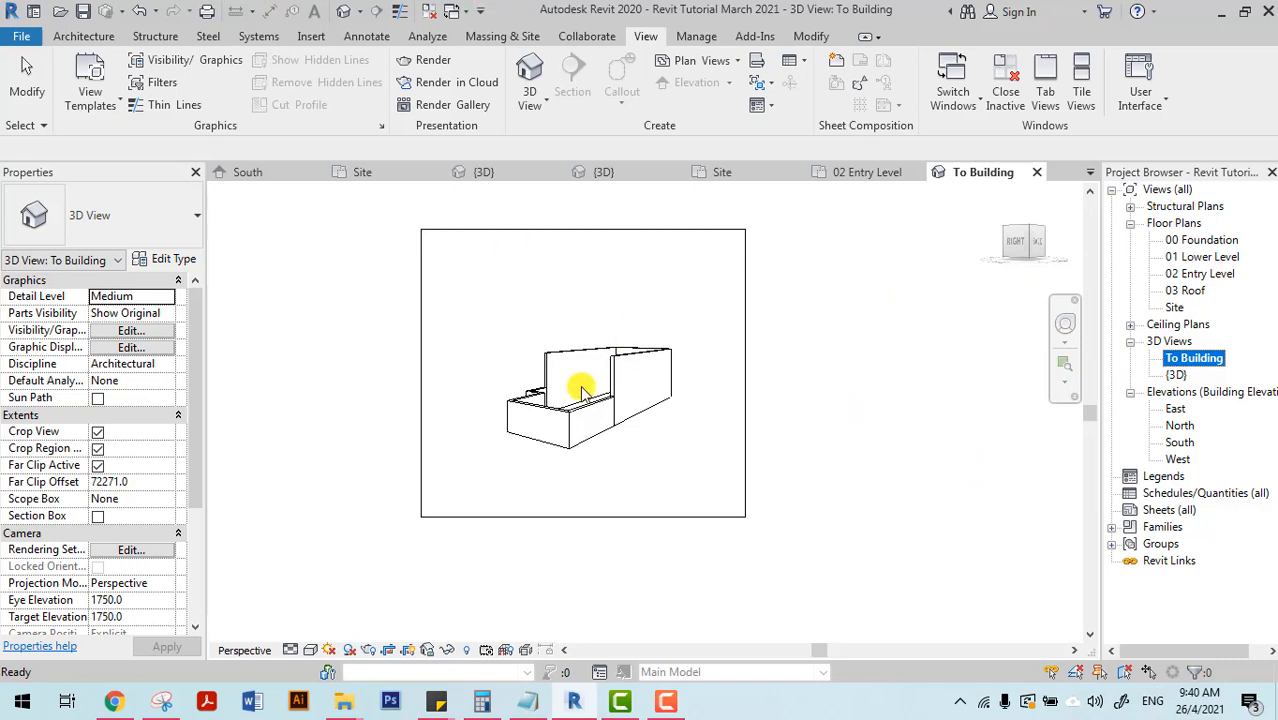
In the Site floor plan, start a toposurface and place nine staggered points at absolute elevation -150 from north to south, west of the building.
{"action": "double_click", "coordinate": [1178, 307]}
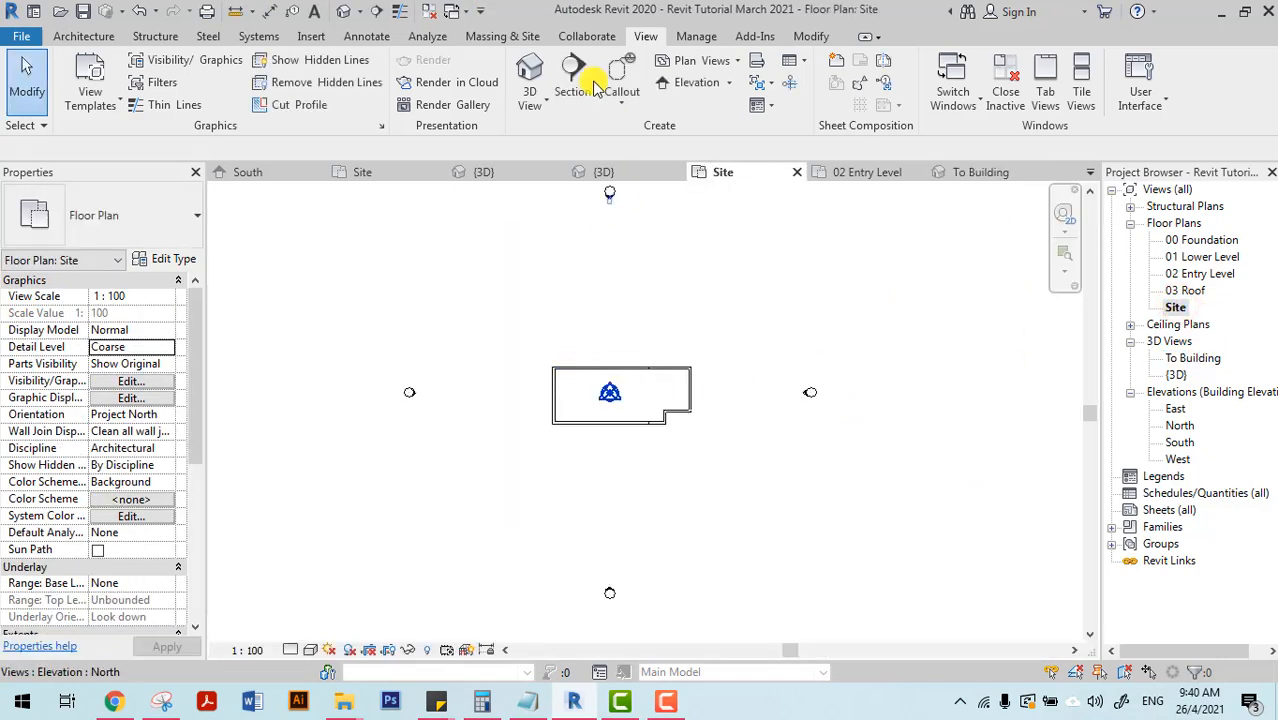
{"action": "left_click", "coordinate": [490, 38]}
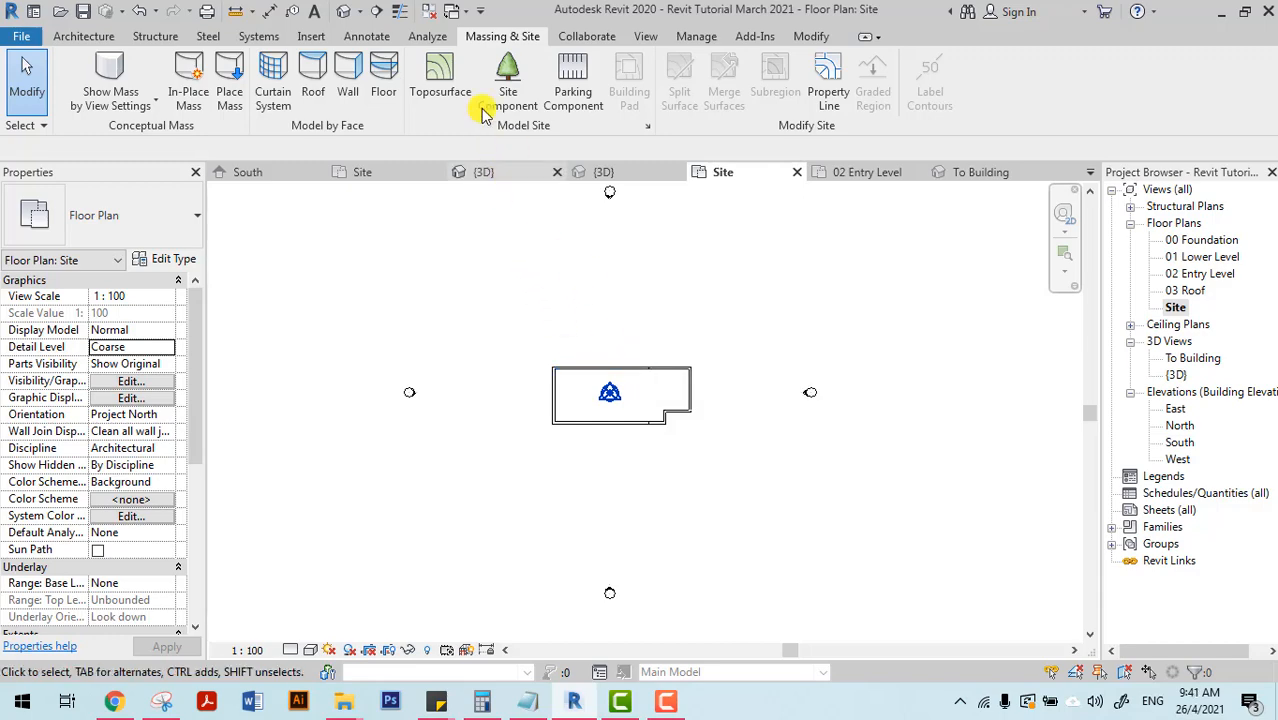
{"action": "left_click", "coordinate": [436, 86]}
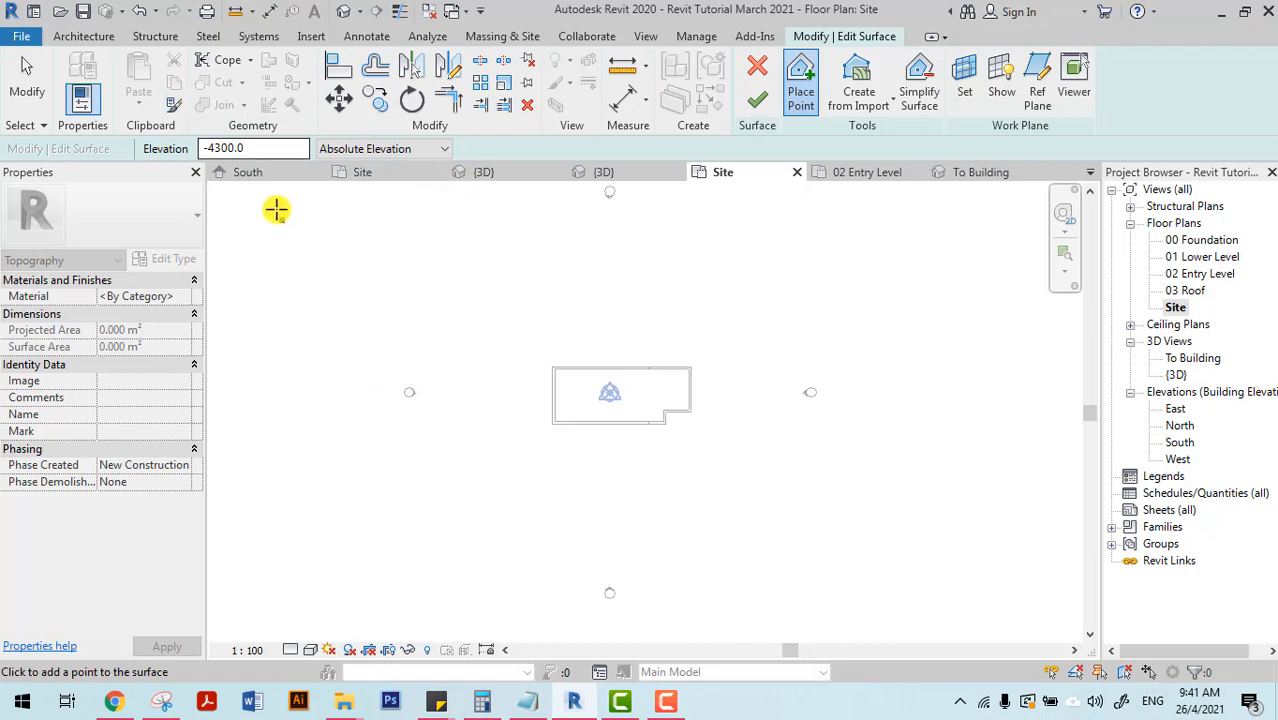
{"action": "double_click", "coordinate": [245, 148]}
{"action": "type", "text": "-150"}
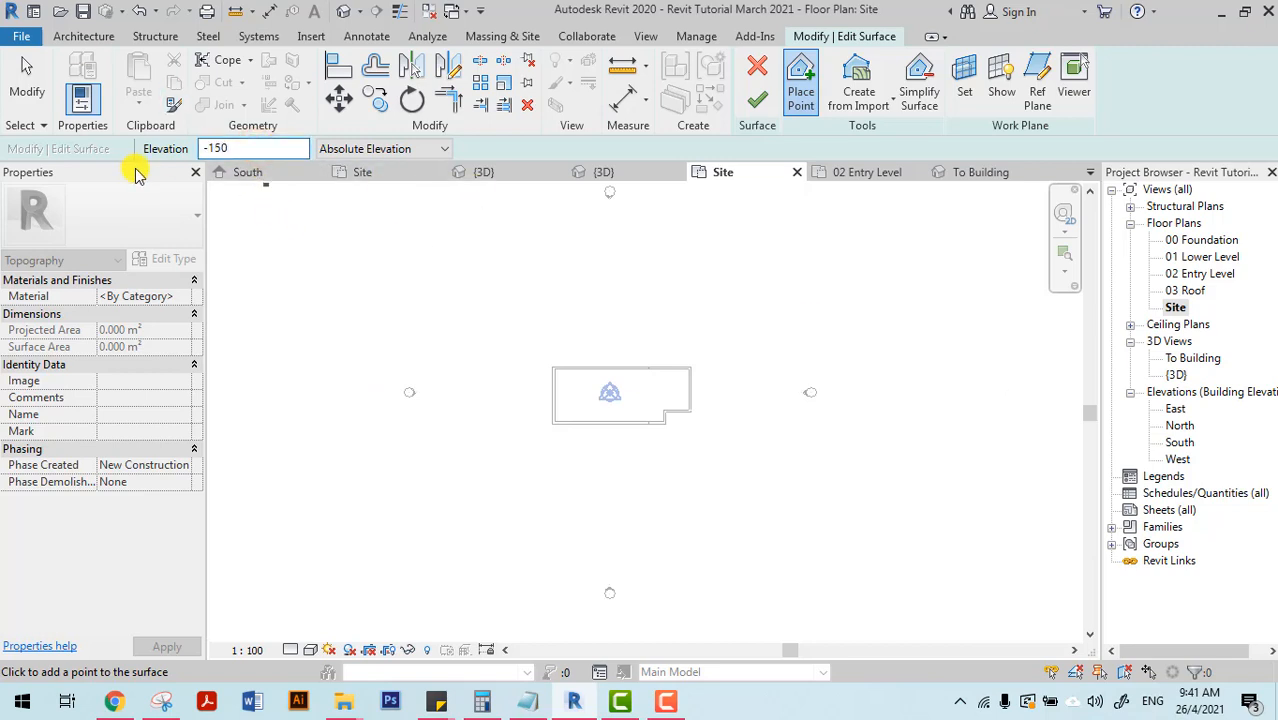
{"action": "left_click", "coordinate": [459, 226]}
{"action": "left_click", "coordinate": [441, 272]}
{"action": "left_click", "coordinate": [468, 308]}
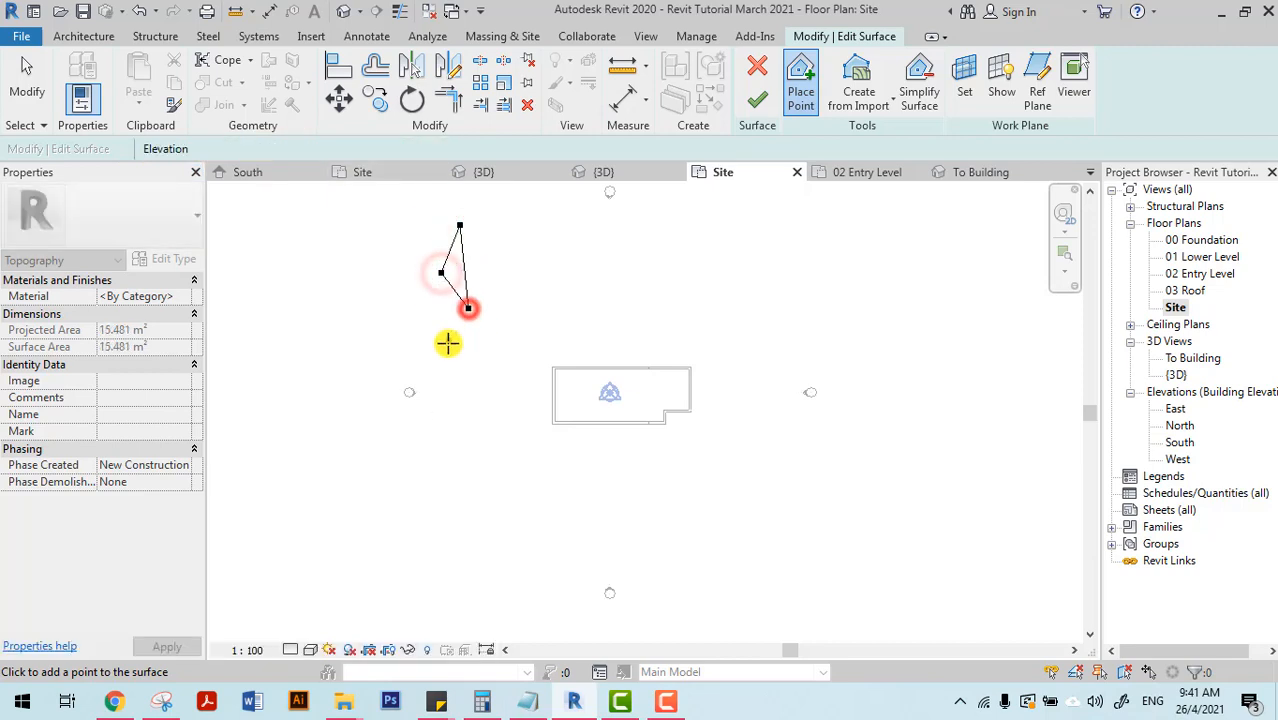
{"action": "left_click", "coordinate": [447, 343]}
{"action": "left_click", "coordinate": [469, 372]}
{"action": "left_click", "coordinate": [455, 434]}
{"action": "left_click", "coordinate": [477, 474]}
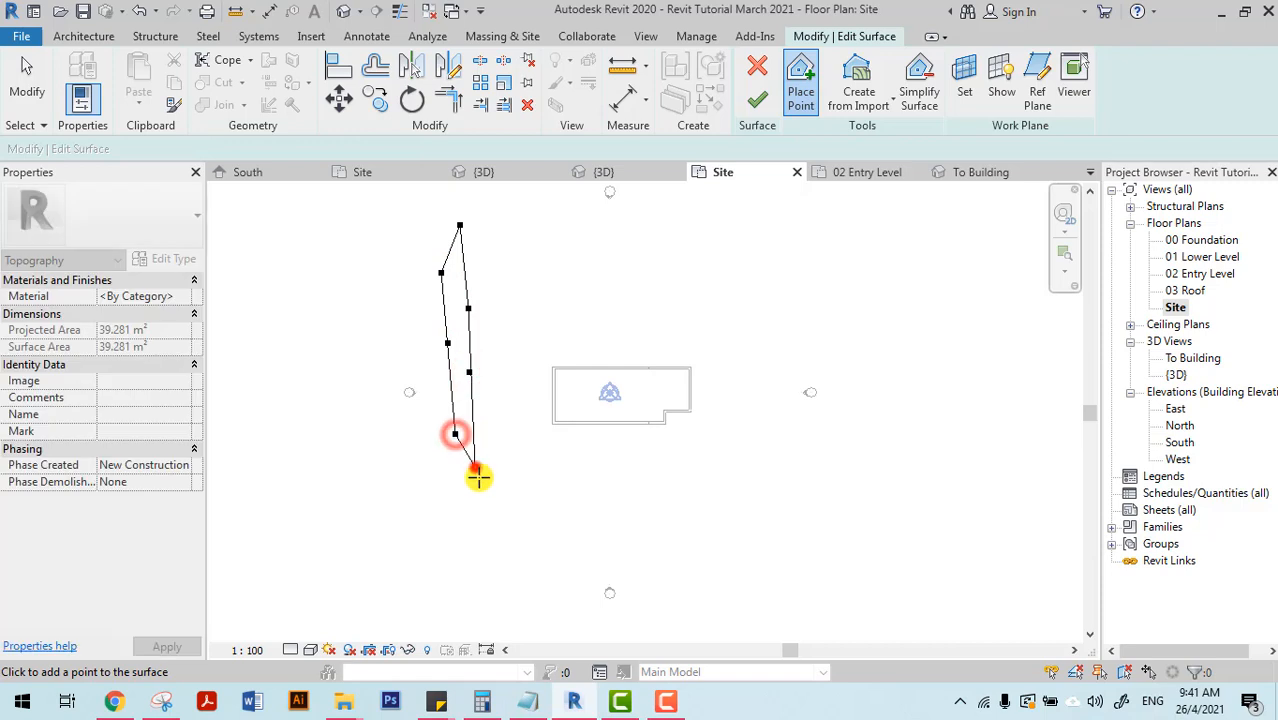
{"action": "left_click", "coordinate": [456, 527]}
{"action": "left_click", "coordinate": [496, 556]}
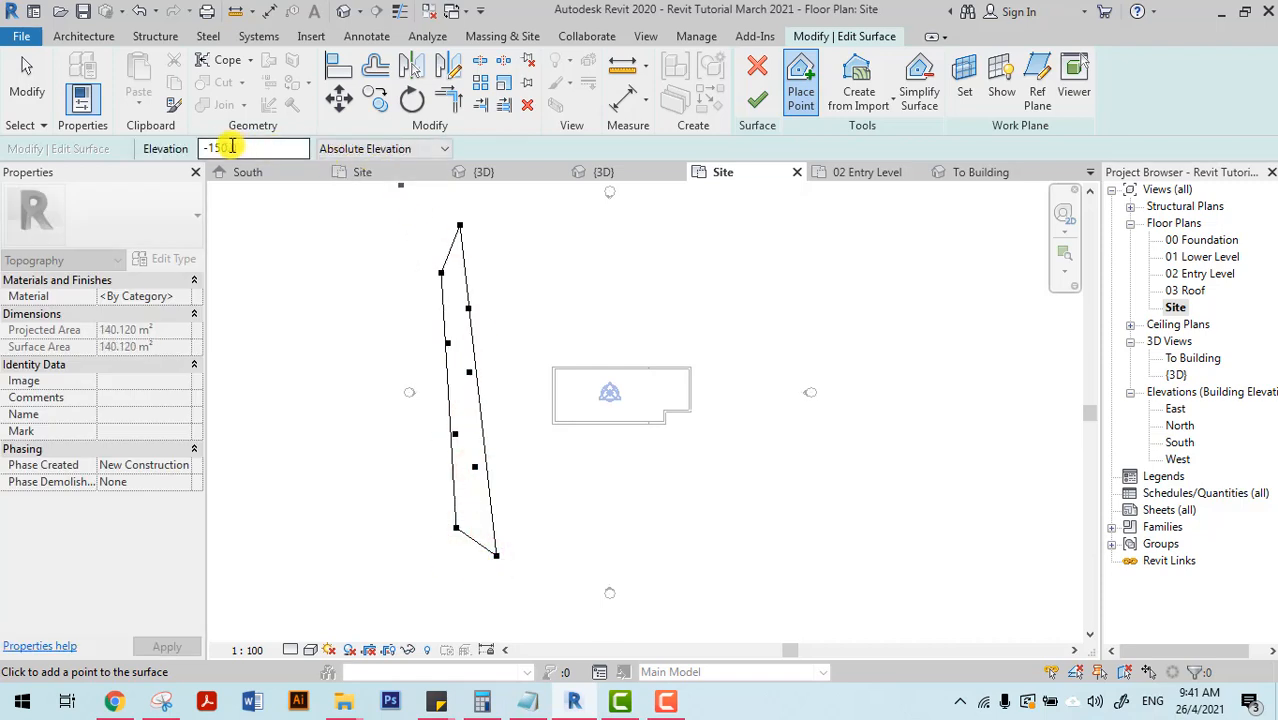
Add six toposurface points at elevation -4000 in a north-south row running through the middle of the building.
{"action": "left_click_drag", "start_coordinate": [240, 147], "coordinate": [213, 148]}
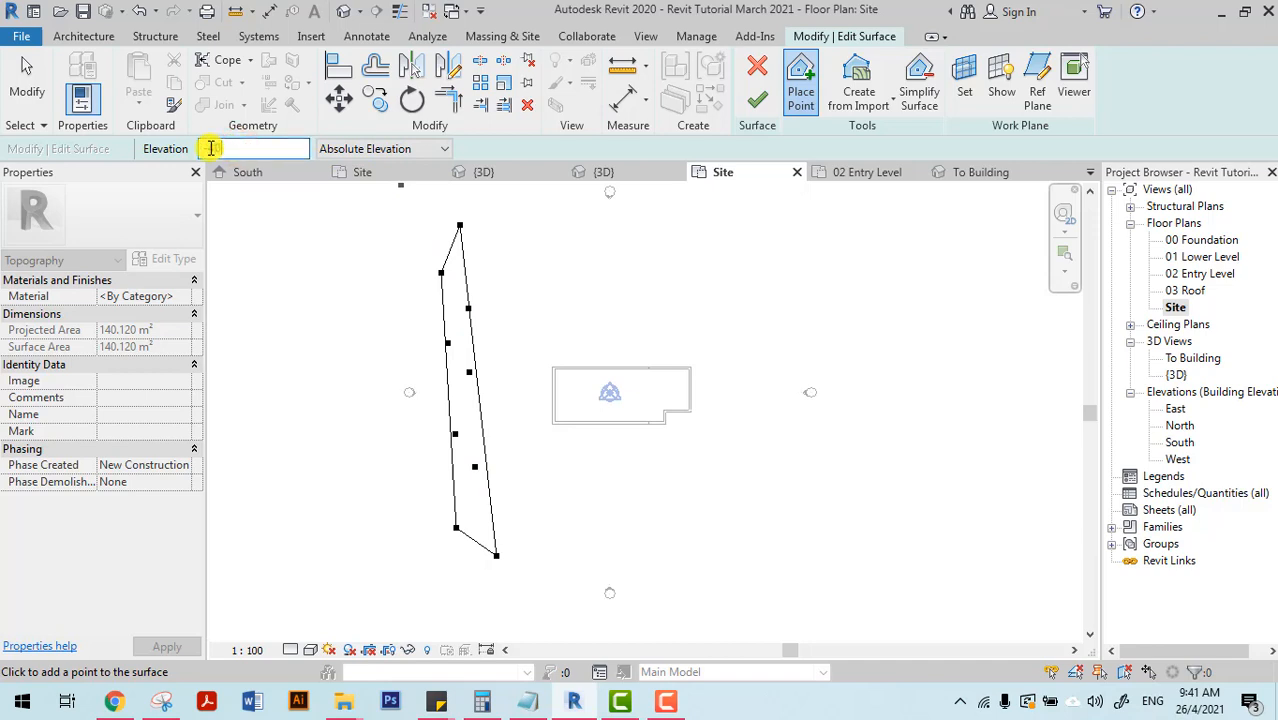
{"action": "type", "text": "4000"}
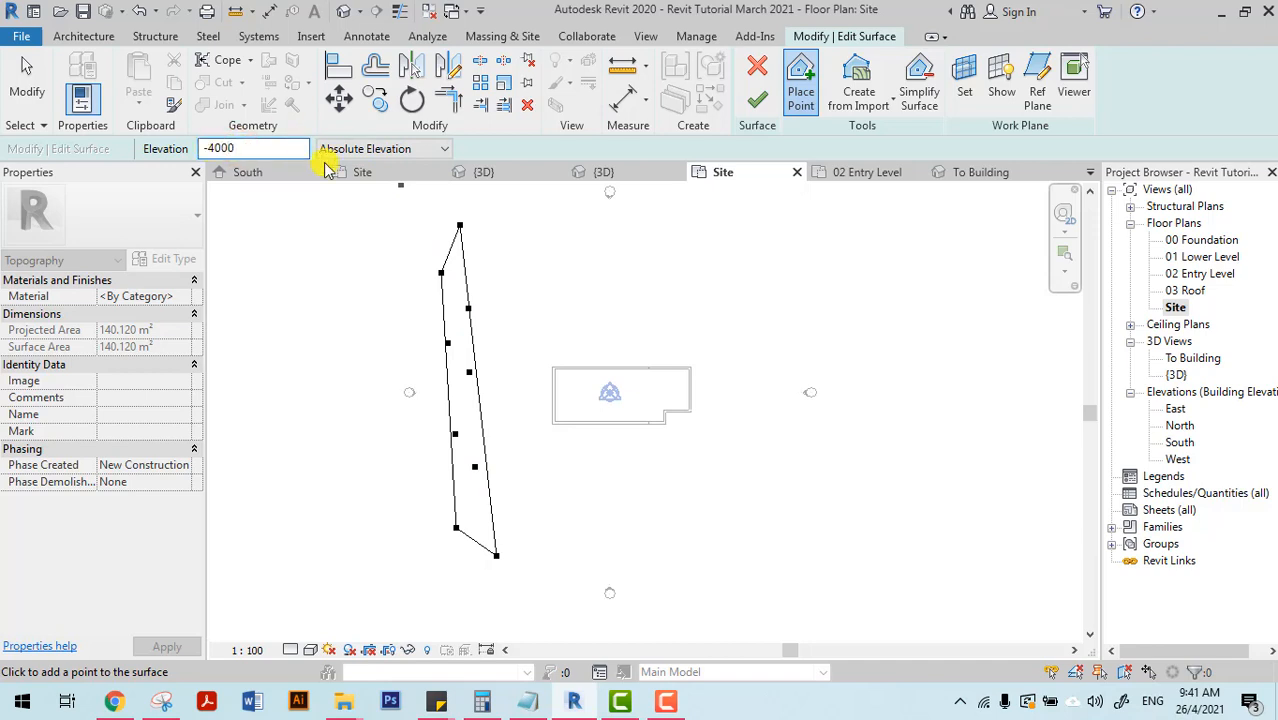
{"action": "left_click", "coordinate": [596, 227]}
{"action": "left_click", "coordinate": [600, 305]}
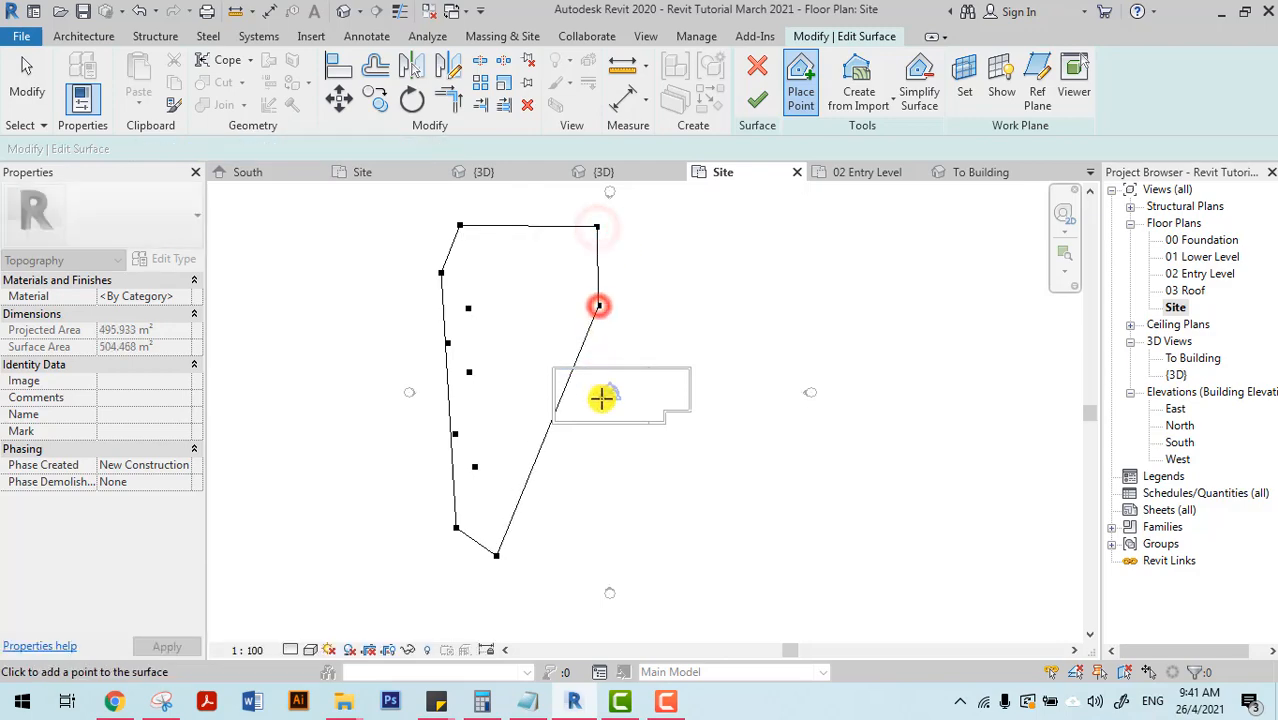
{"action": "left_click", "coordinate": [604, 395]}
{"action": "left_click", "coordinate": [609, 474]}
{"action": "left_click", "coordinate": [608, 527]}
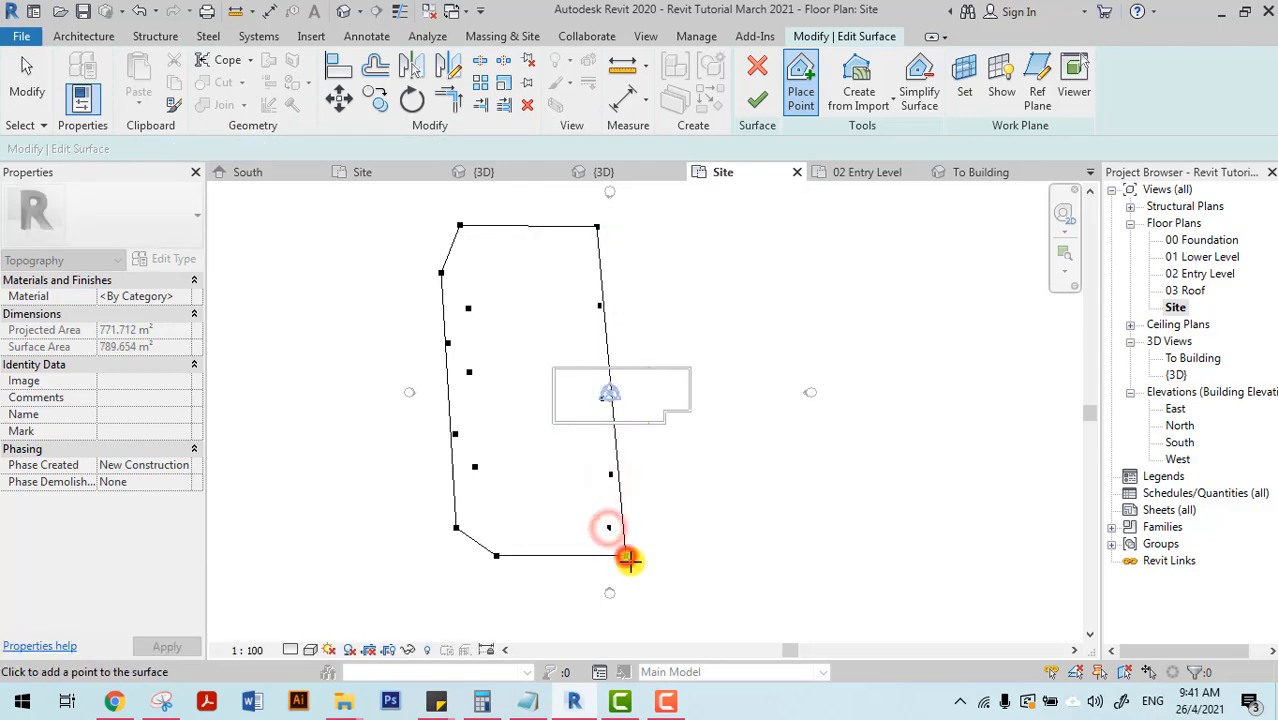
{"action": "left_click", "coordinate": [626, 555]}
Add five toposurface points at elevation -4300 in a north-south row east of the building, and finish the surface.
{"action": "left_click_drag", "start_coordinate": [244, 147], "coordinate": [217, 147]}
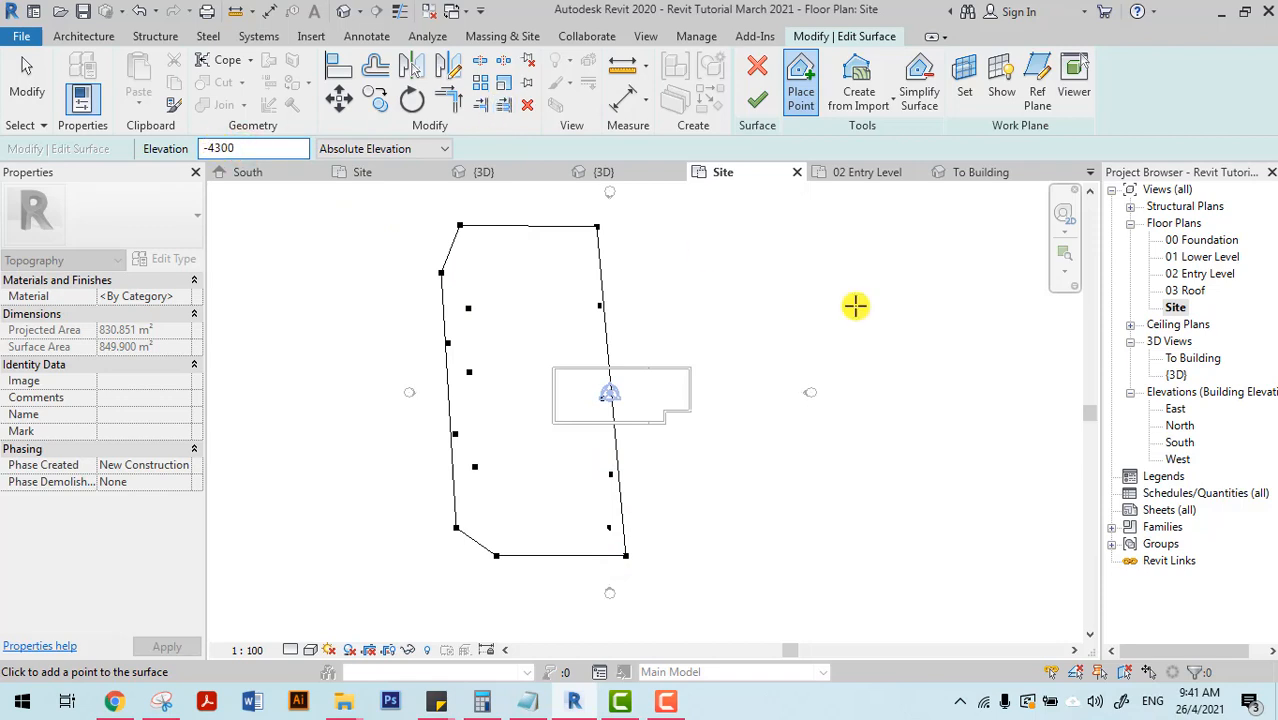
{"action": "left_click", "coordinate": [779, 227]}
{"action": "left_click", "coordinate": [766, 347]}
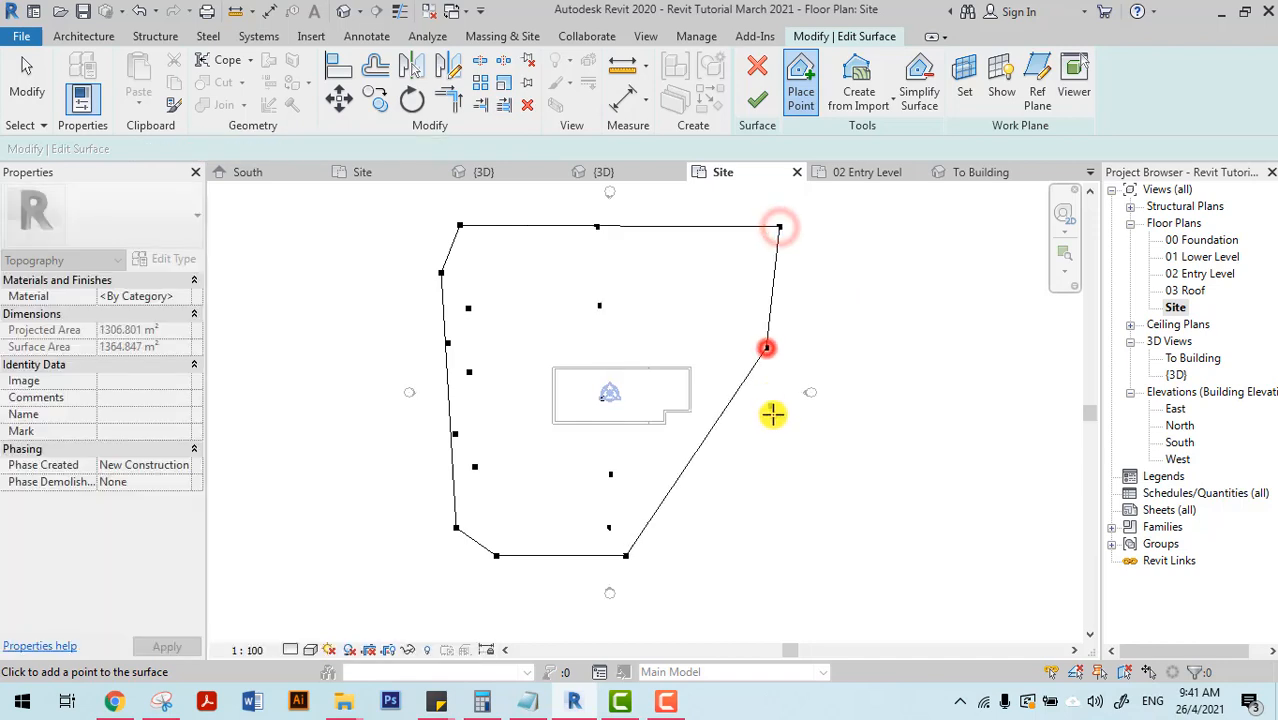
{"action": "left_click", "coordinate": [774, 432]}
{"action": "left_click", "coordinate": [763, 503]}
{"action": "left_click", "coordinate": [778, 555]}
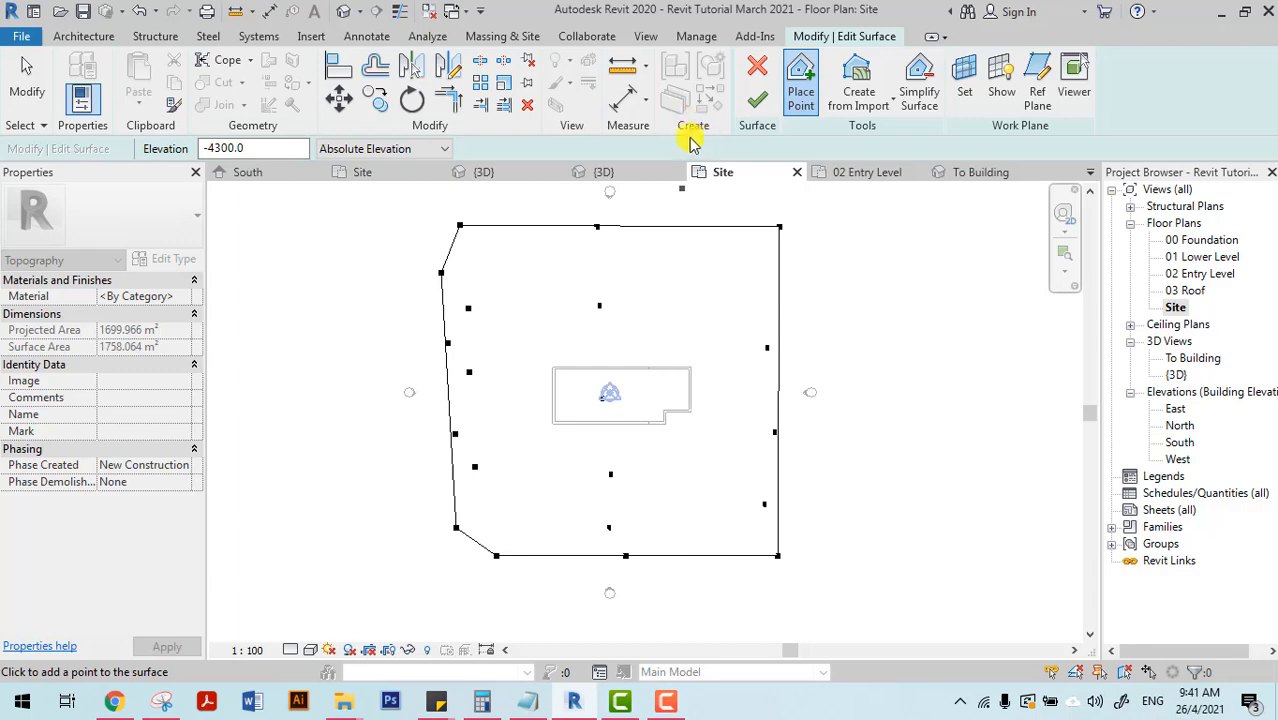
{"action": "left_click", "coordinate": [757, 103]}
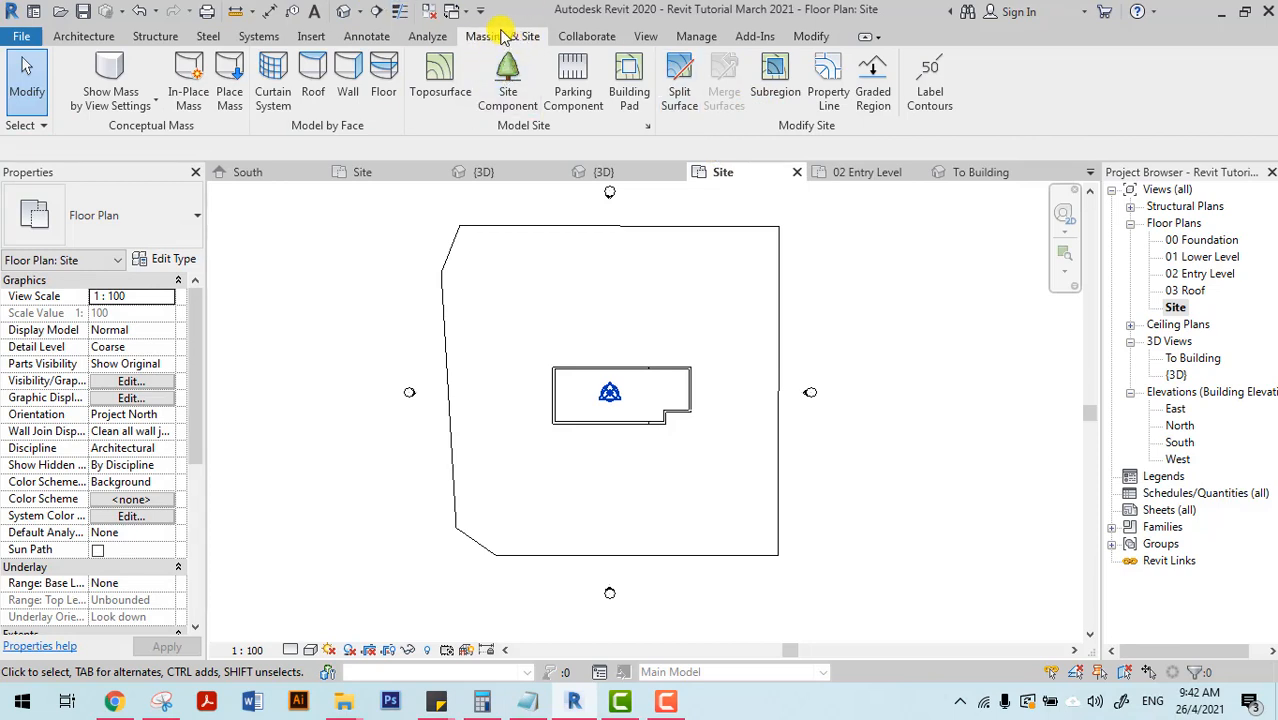
Set the contour line display interval in the site settings to 1000.
{"action": "left_click", "coordinate": [647, 127]}
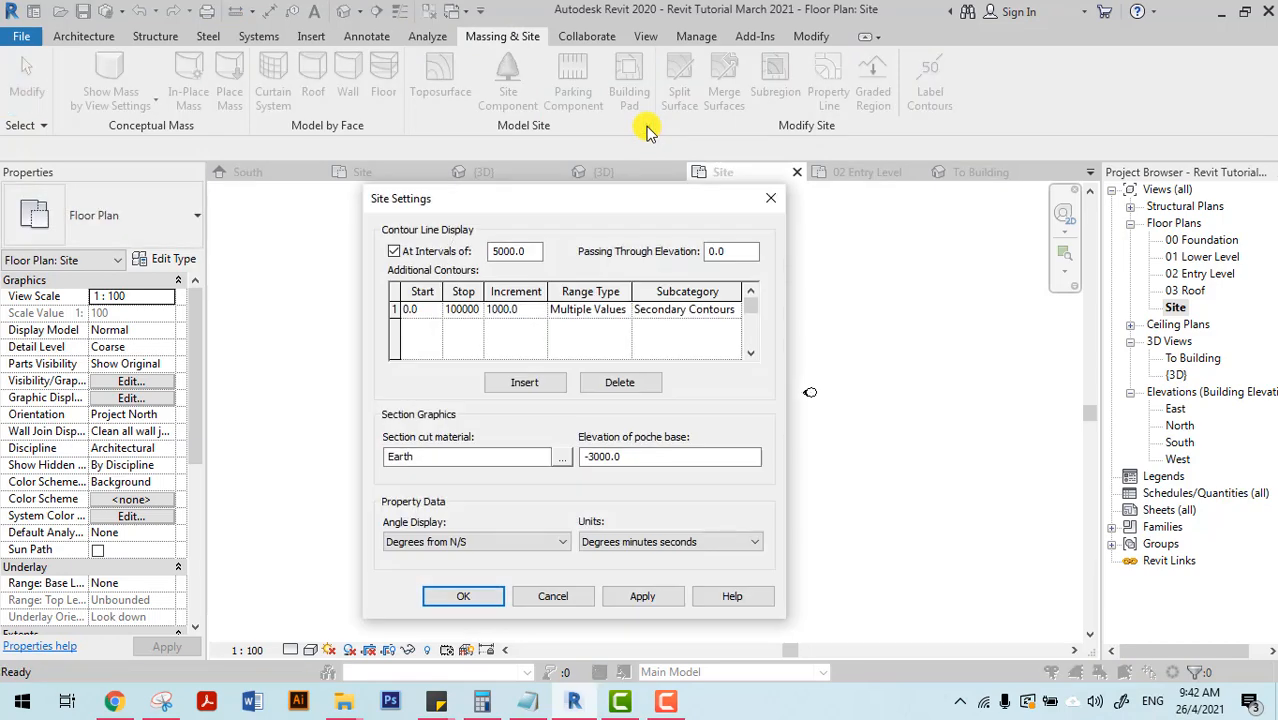
{"action": "left_click", "coordinate": [392, 251]}
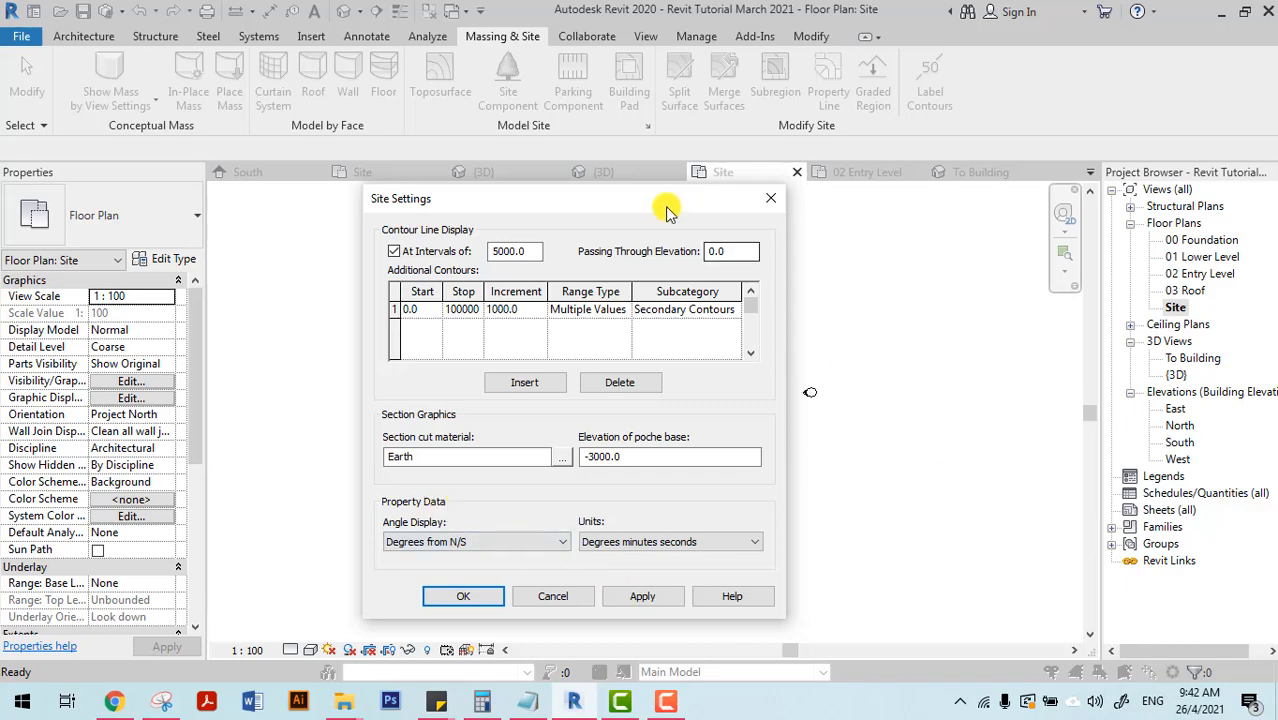
{"action": "left_click_drag", "start_coordinate": [667, 210], "coordinate": [1090, 204]}
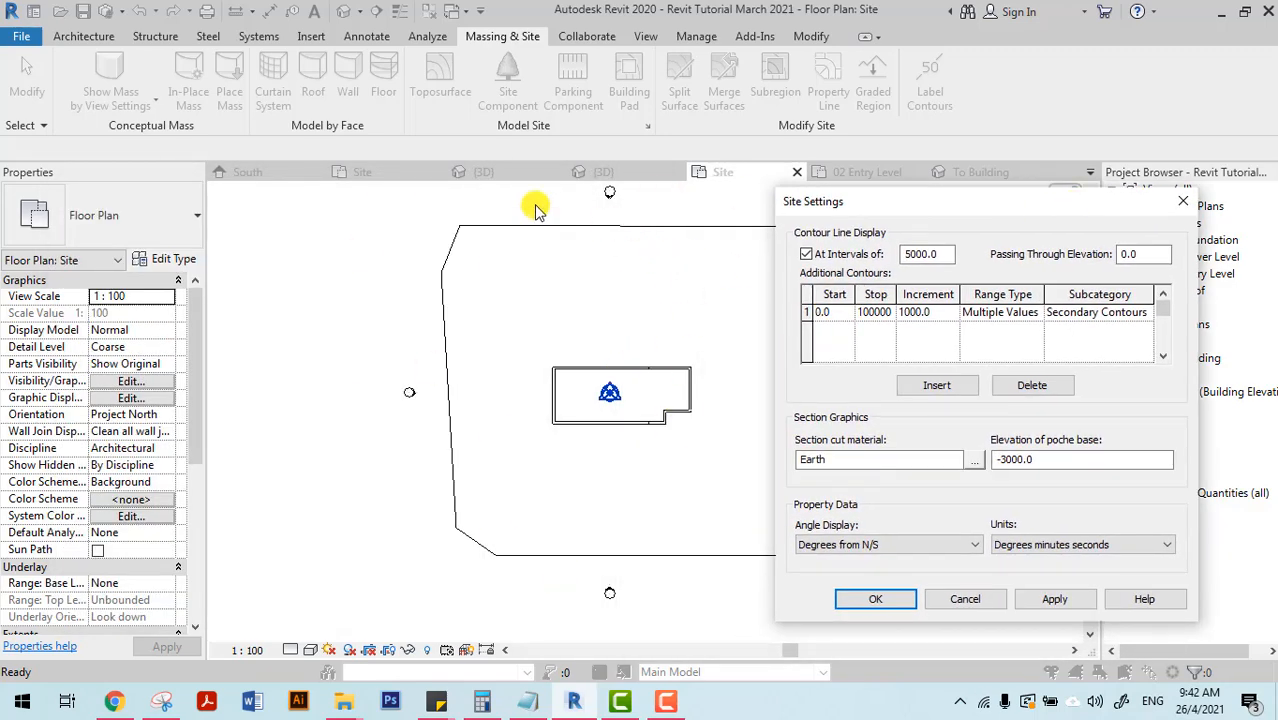
{"action": "left_click_drag", "start_coordinate": [1013, 205], "coordinate": [752, 207]}
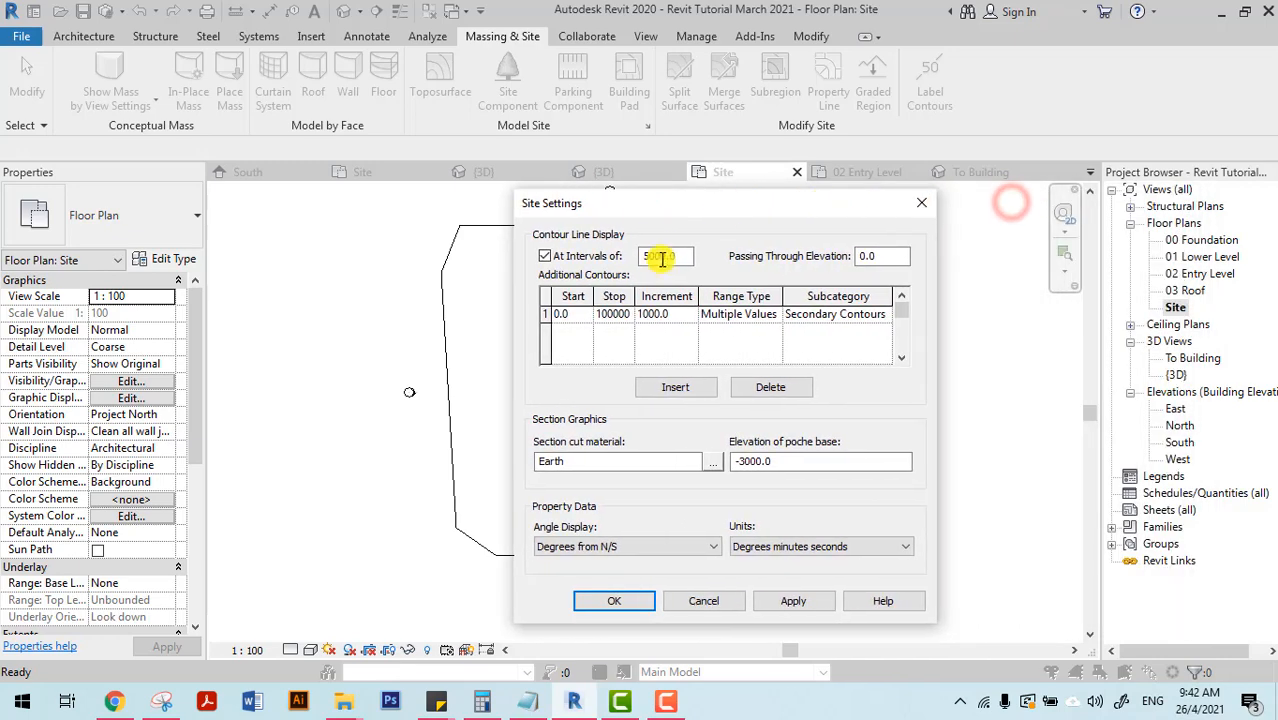
{"action": "left_click", "coordinate": [648, 257]}
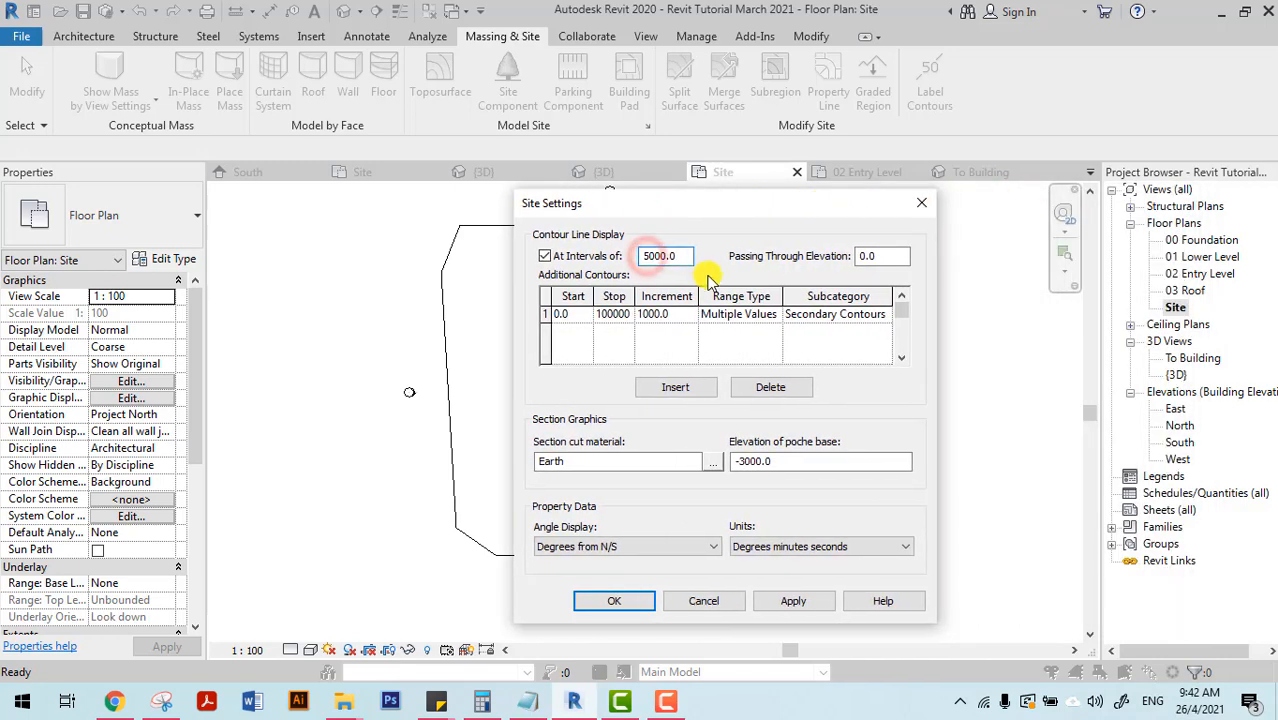
{"action": "key", "text": "BackSpace"}
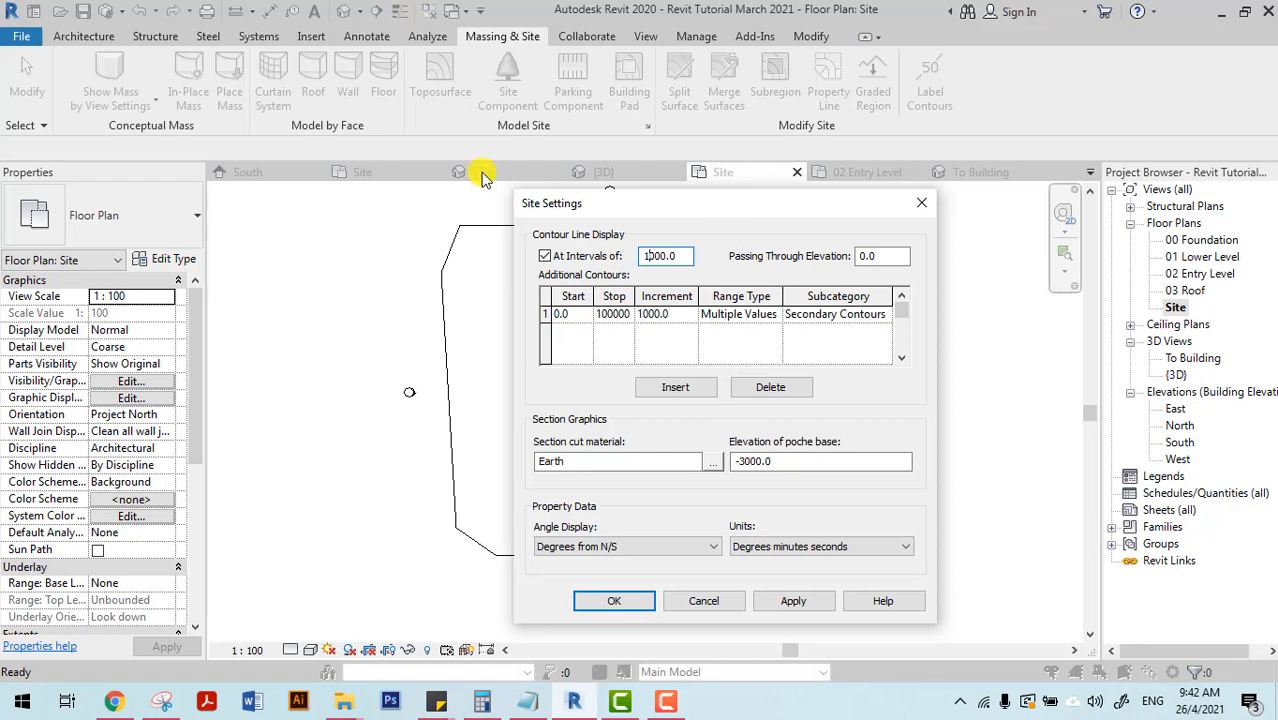
{"action": "left_click", "coordinate": [771, 600]}
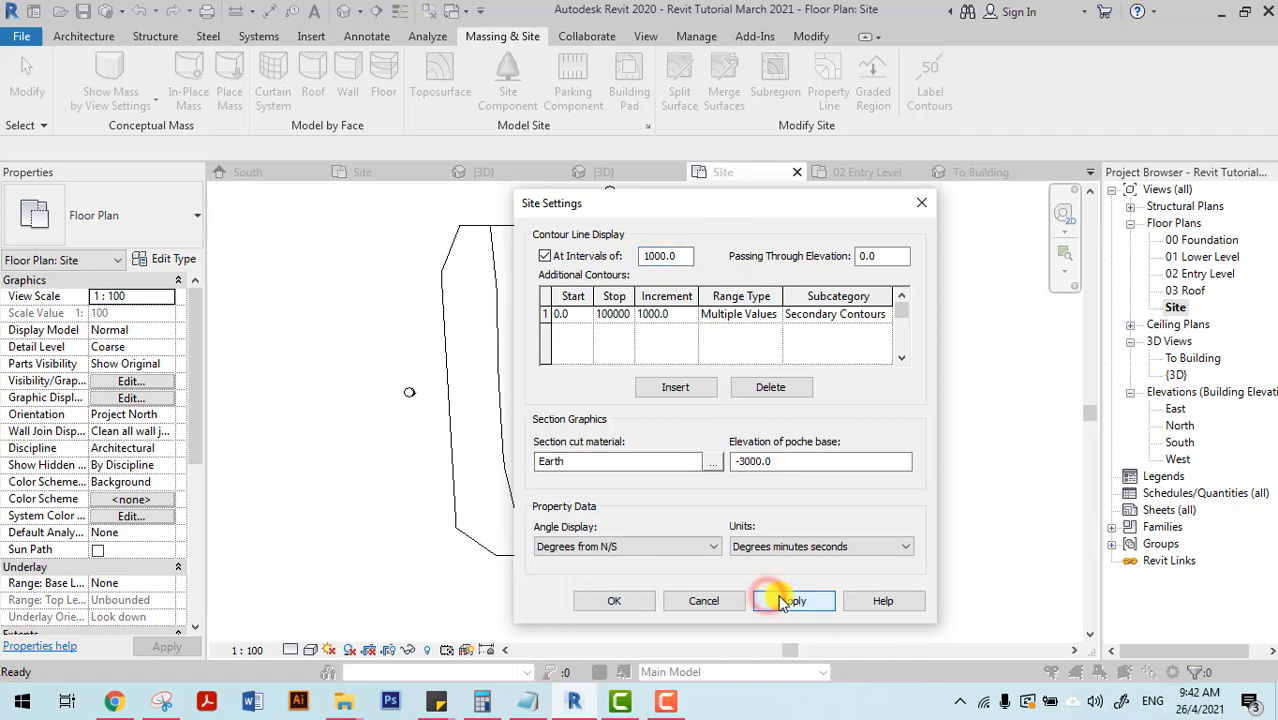
{"action": "left_click", "coordinate": [614, 601]}
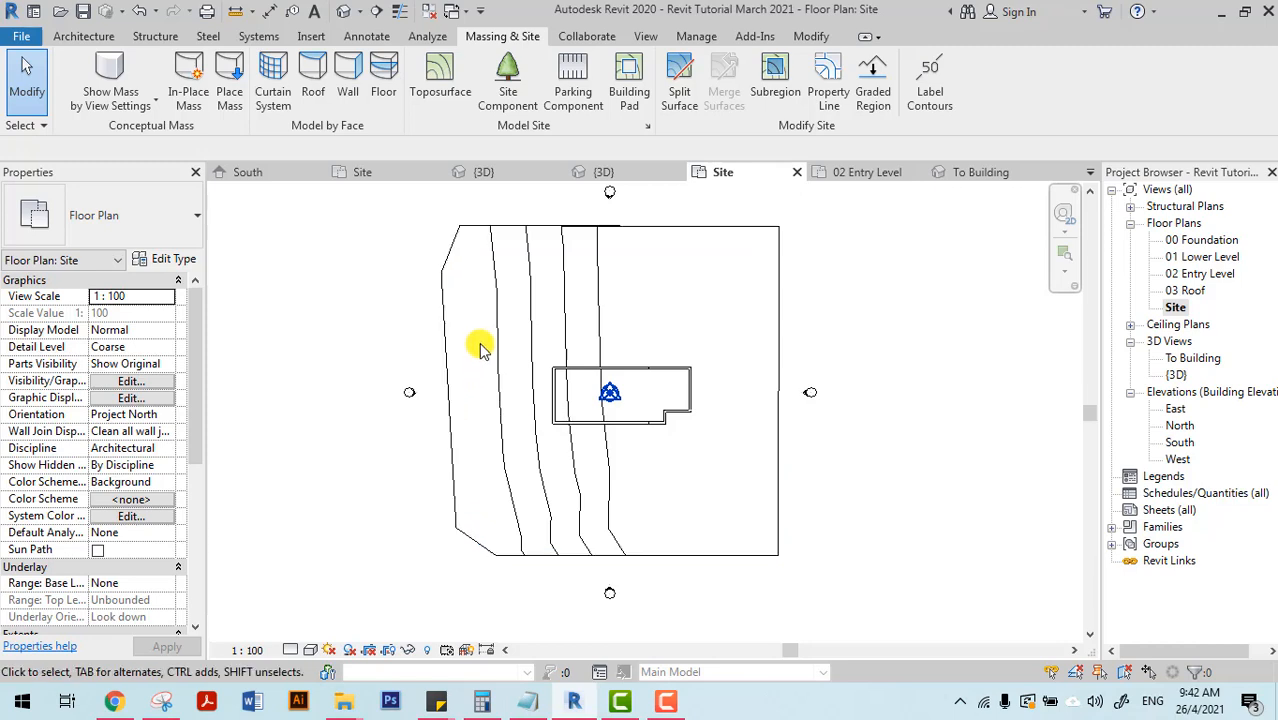
Disable the interval contour lines in the site settings to compare the display, and enable them again.
{"action": "left_click", "coordinate": [647, 126]}
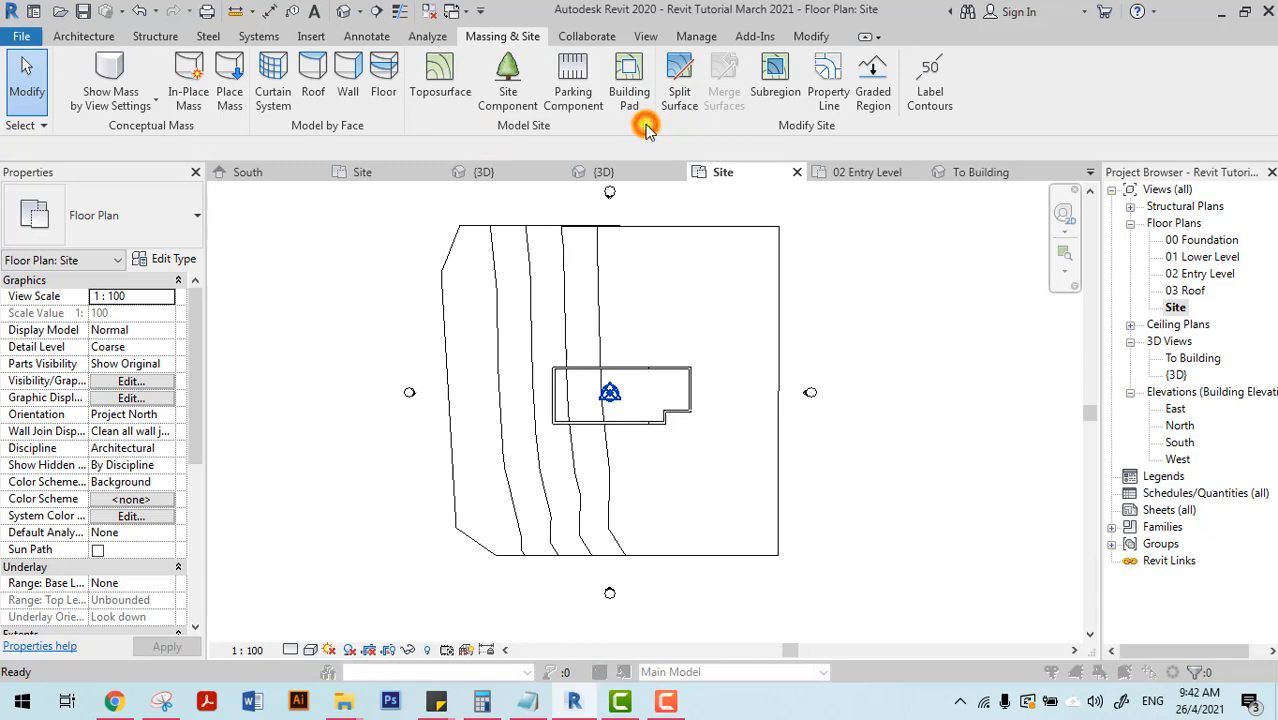
{"action": "left_click", "coordinate": [545, 257]}
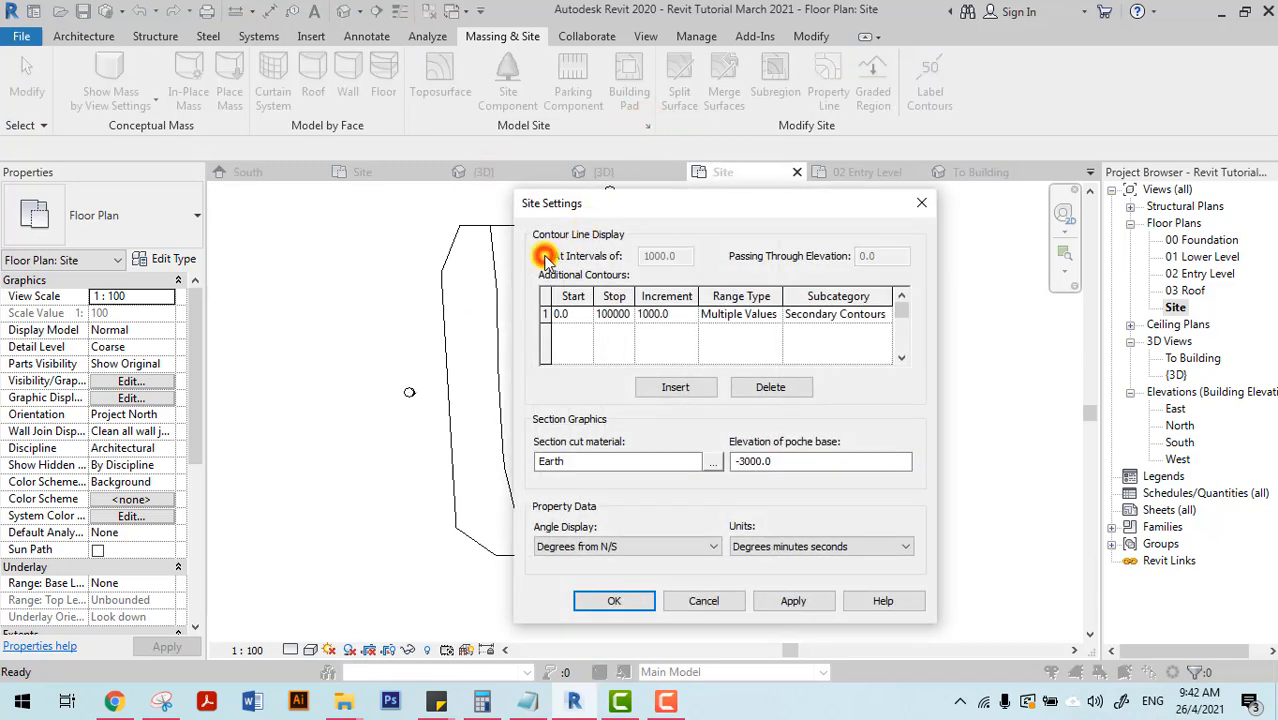
{"action": "left_click", "coordinate": [793, 601]}
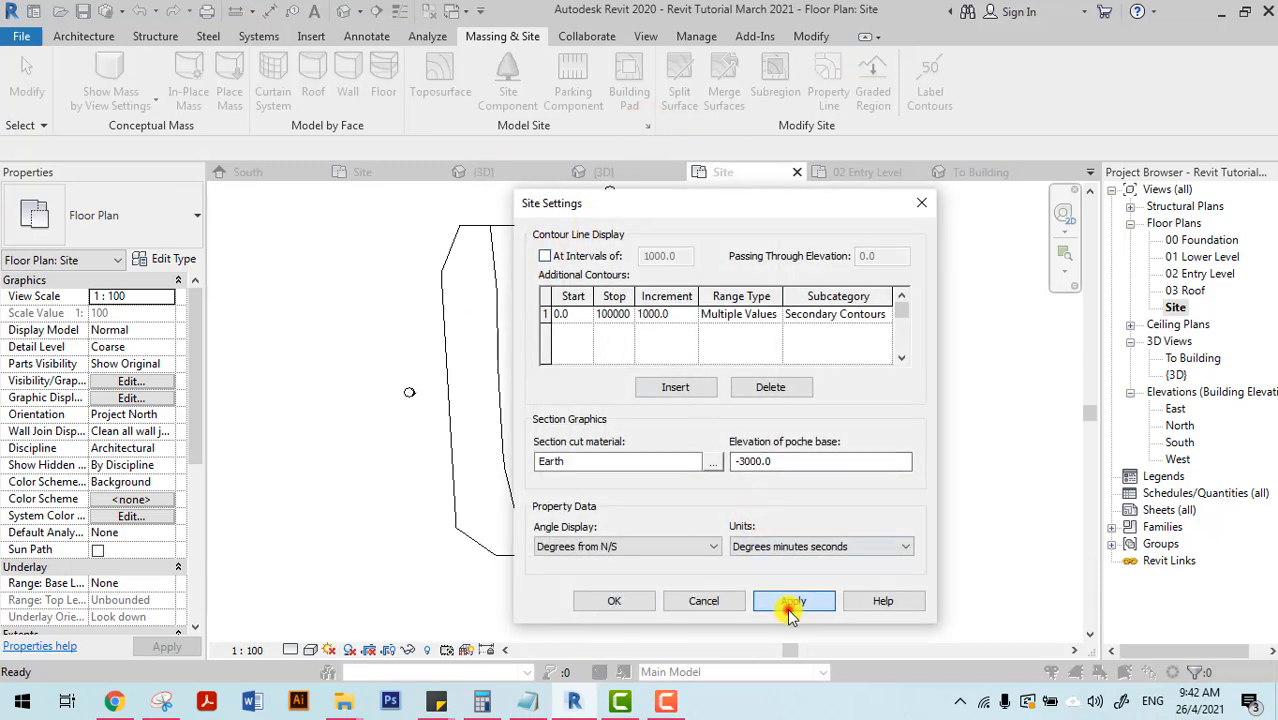
{"action": "left_click_drag", "start_coordinate": [745, 206], "coordinate": [857, 205]}
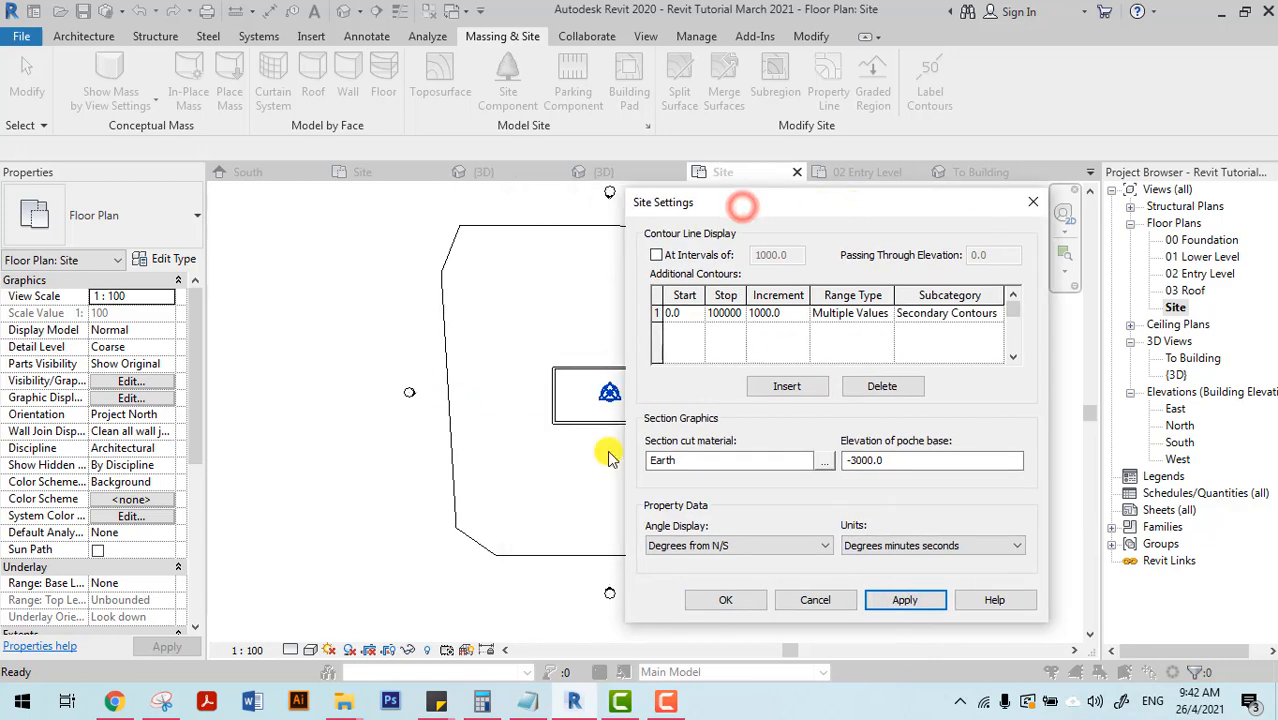
{"action": "left_click", "coordinate": [656, 255]}
{"action": "left_click", "coordinate": [903, 600]}
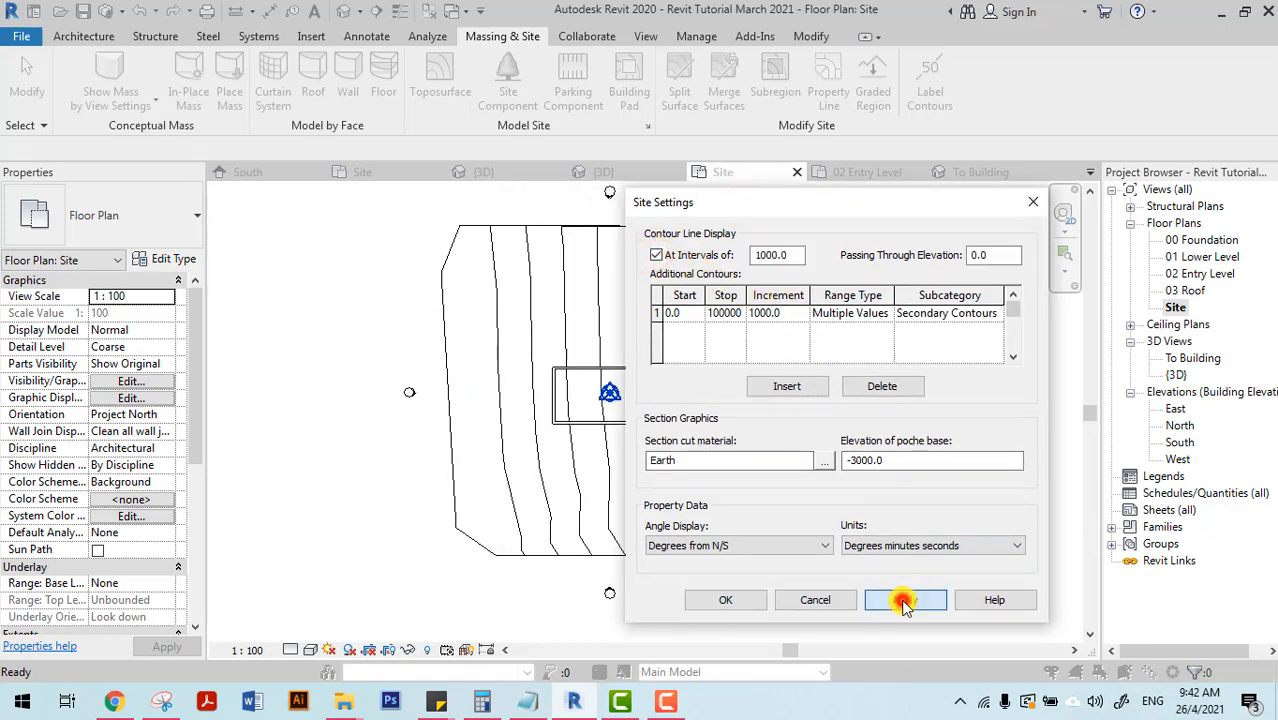
{"action": "left_click", "coordinate": [721, 604]}
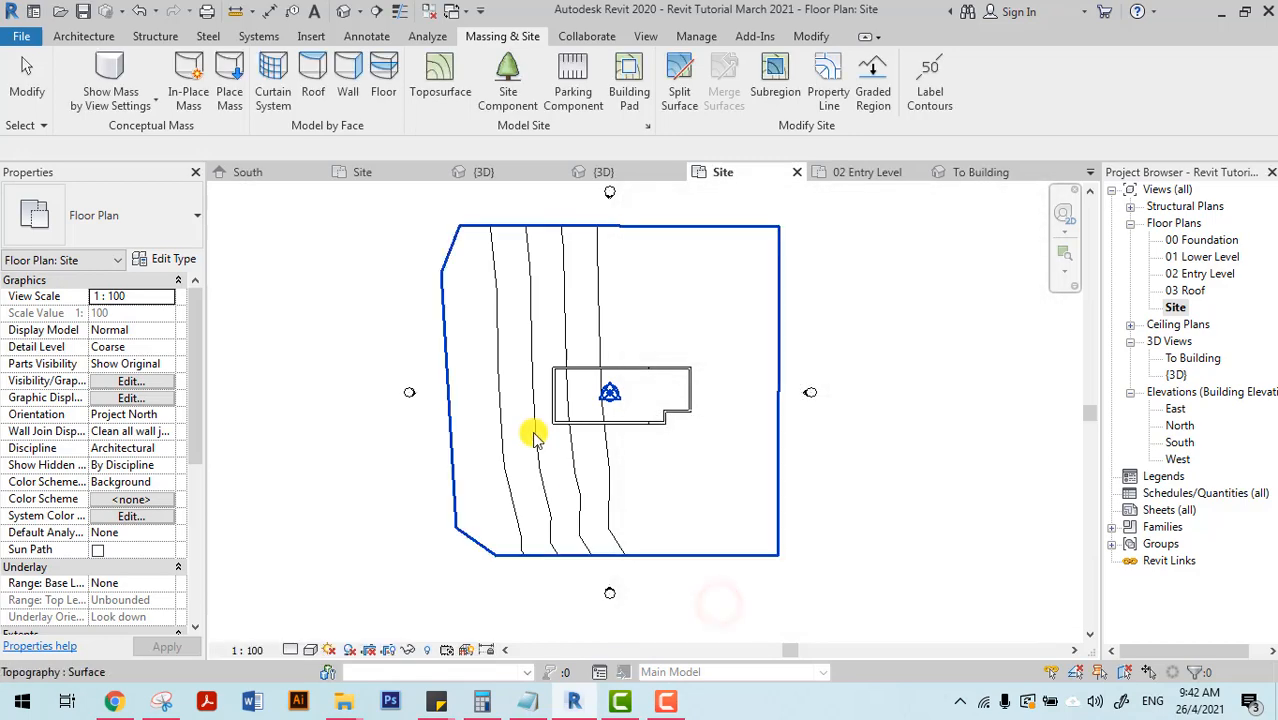
Set the visual style of the Site plan to Shaded.
{"action": "left_click", "coordinate": [310, 652]}
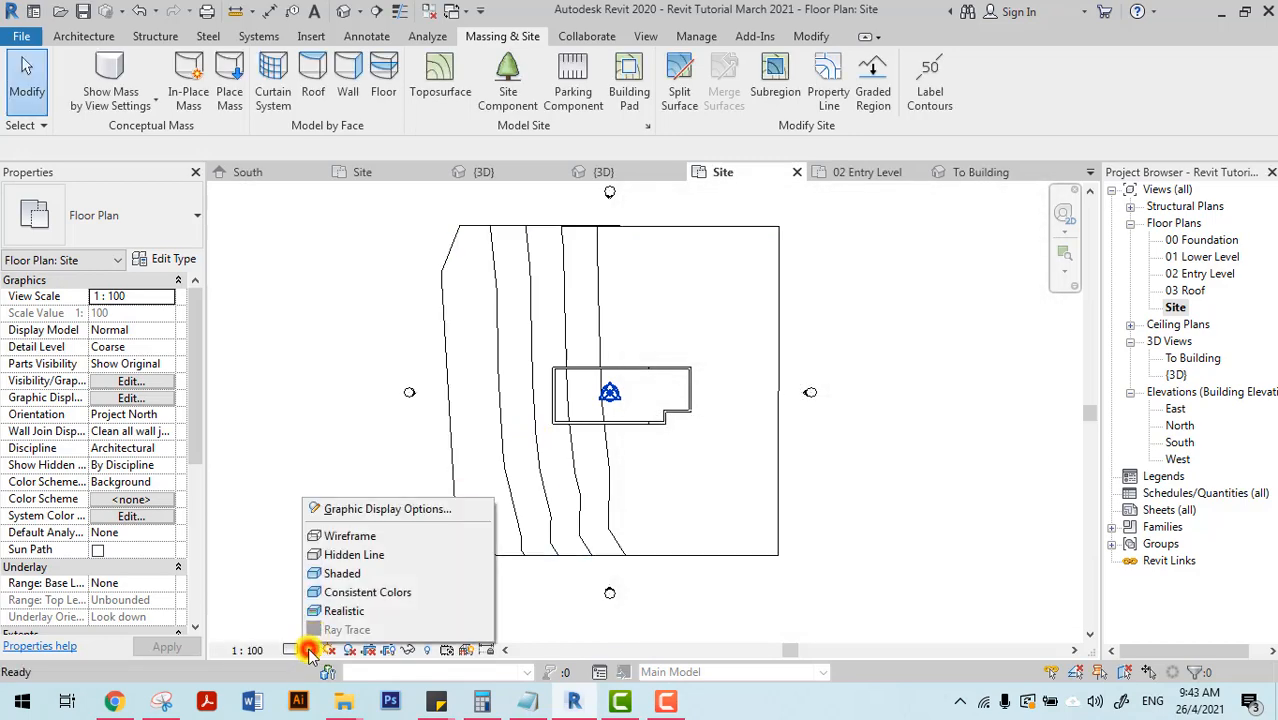
{"action": "left_click", "coordinate": [343, 573]}
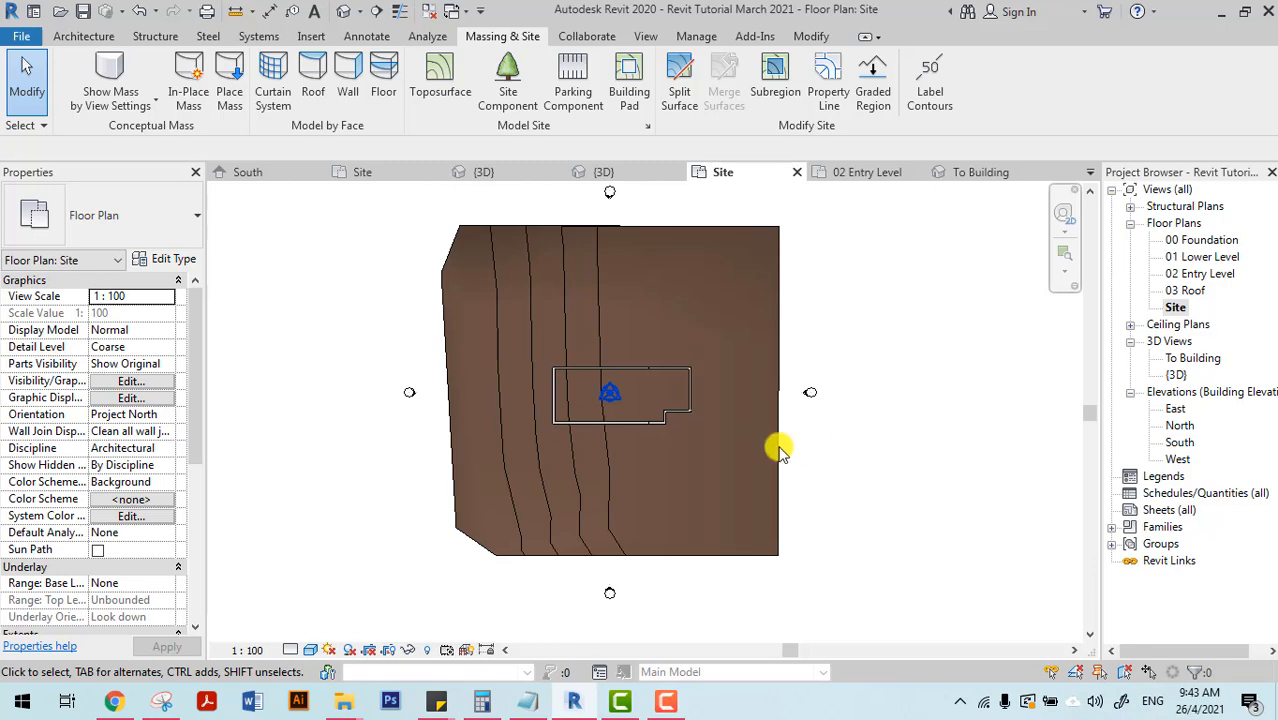
Create a building pad at level 00 Foundation with a rectangular boundary 17400 mm long, from the walls' southwest outer corner to the northeast one.
{"action": "scroll", "coordinate": [770, 435], "scroll_direction": "up", "scroll_amount": 3}
{"action": "scroll", "coordinate": [759, 428], "scroll_direction": "down", "scroll_amount": 1}
{"action": "middle_click_drag", "start_coordinate": [678, 432], "coordinate": [792, 502]}
{"action": "scroll", "coordinate": [755, 452], "scroll_direction": "up", "scroll_amount": 1}
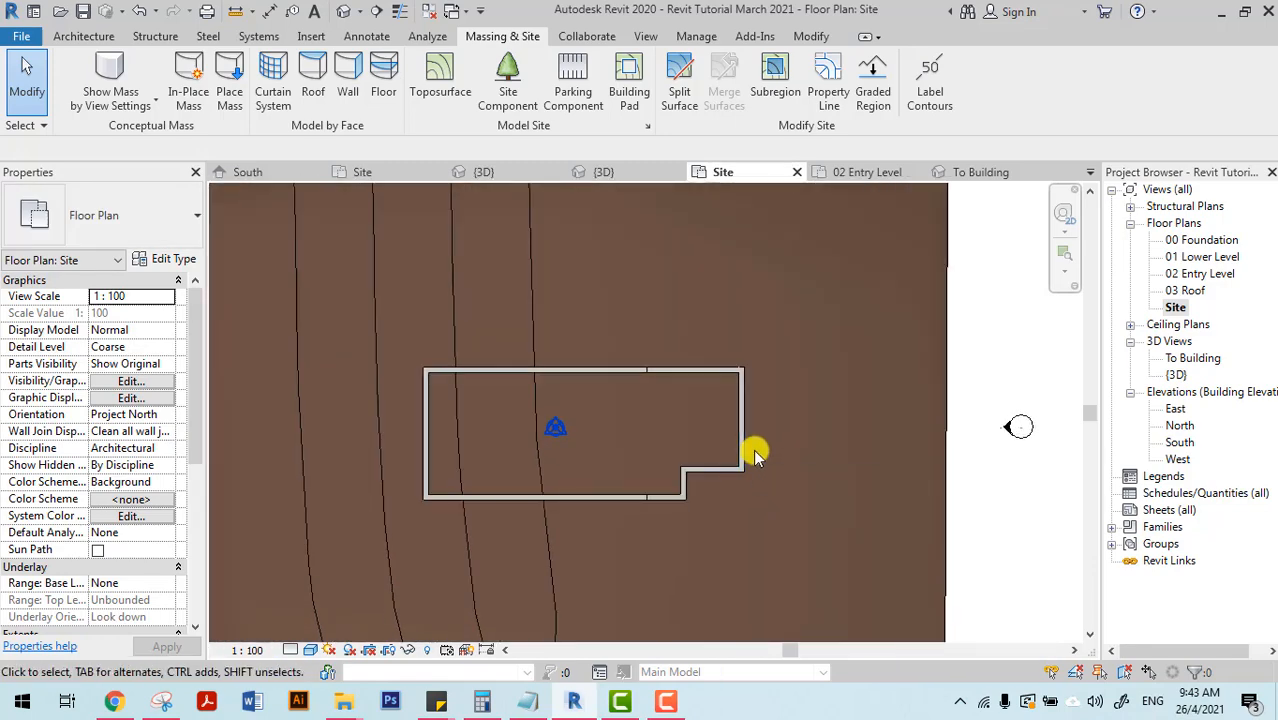
{"action": "scroll", "coordinate": [752, 450], "scroll_direction": "up", "scroll_amount": 2}
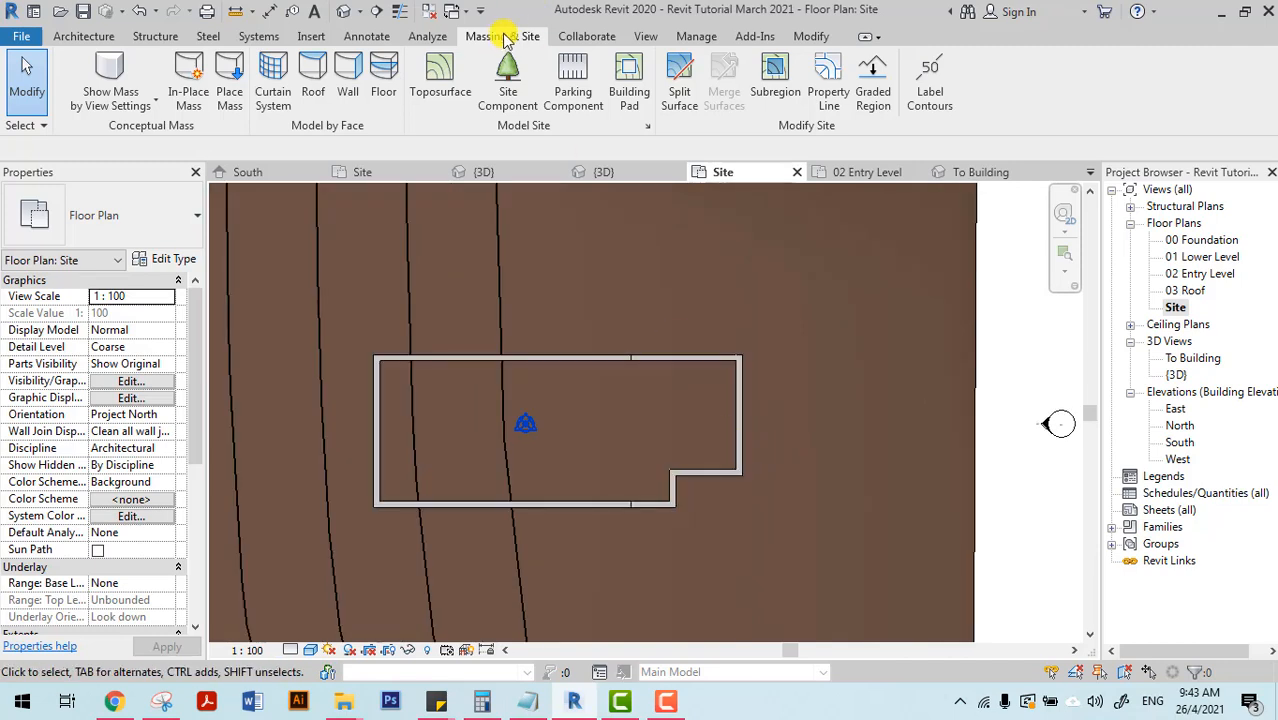
{"action": "left_click", "coordinate": [630, 80]}
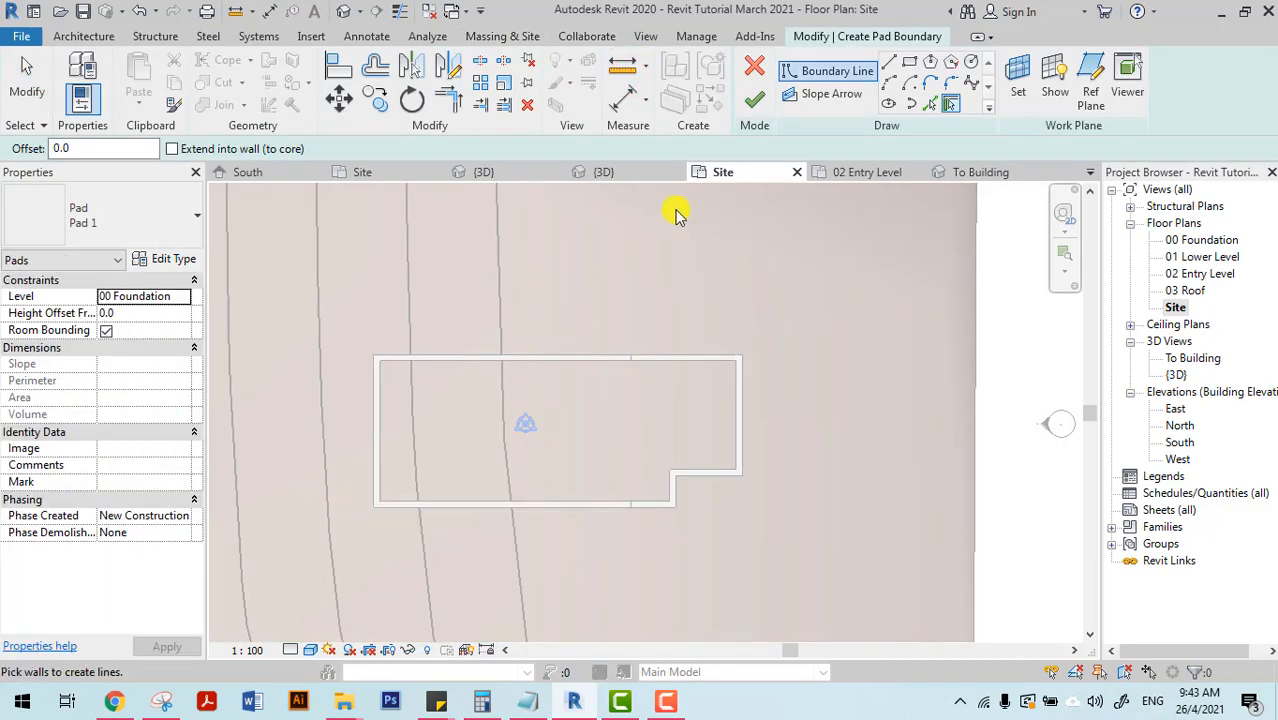
{"action": "left_click", "coordinate": [808, 72]}
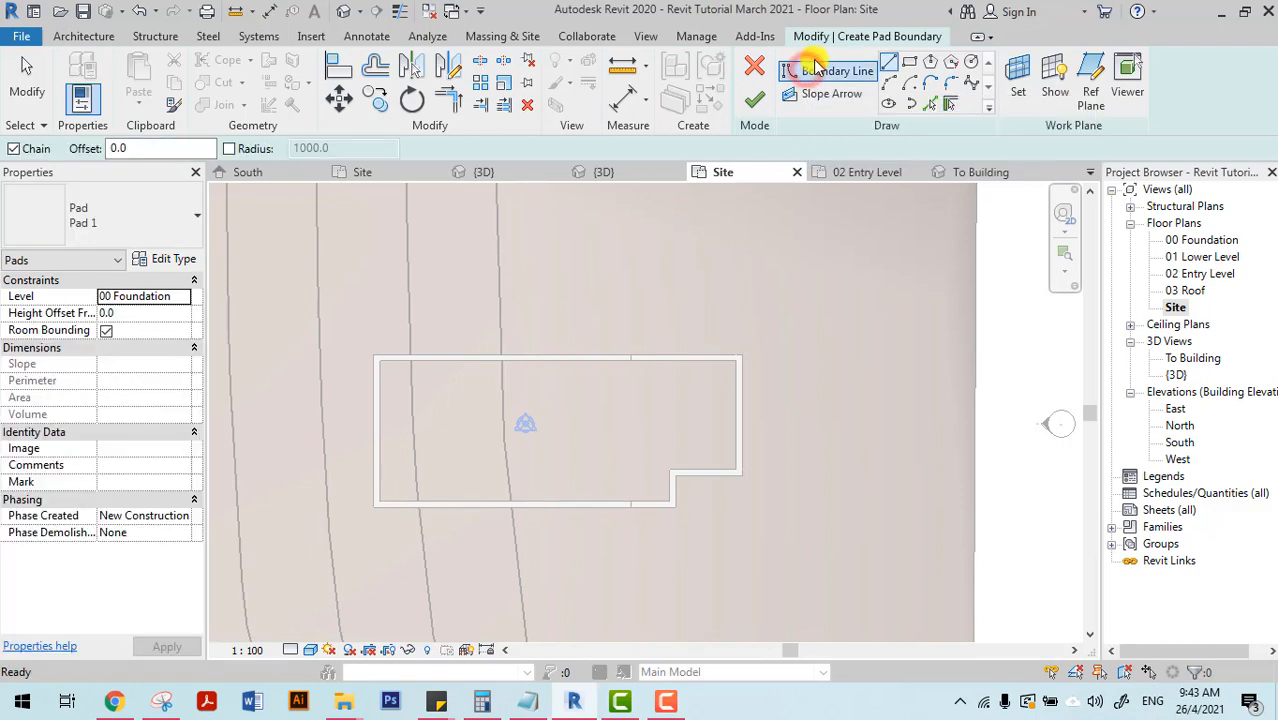
{"action": "left_click", "coordinate": [909, 64]}
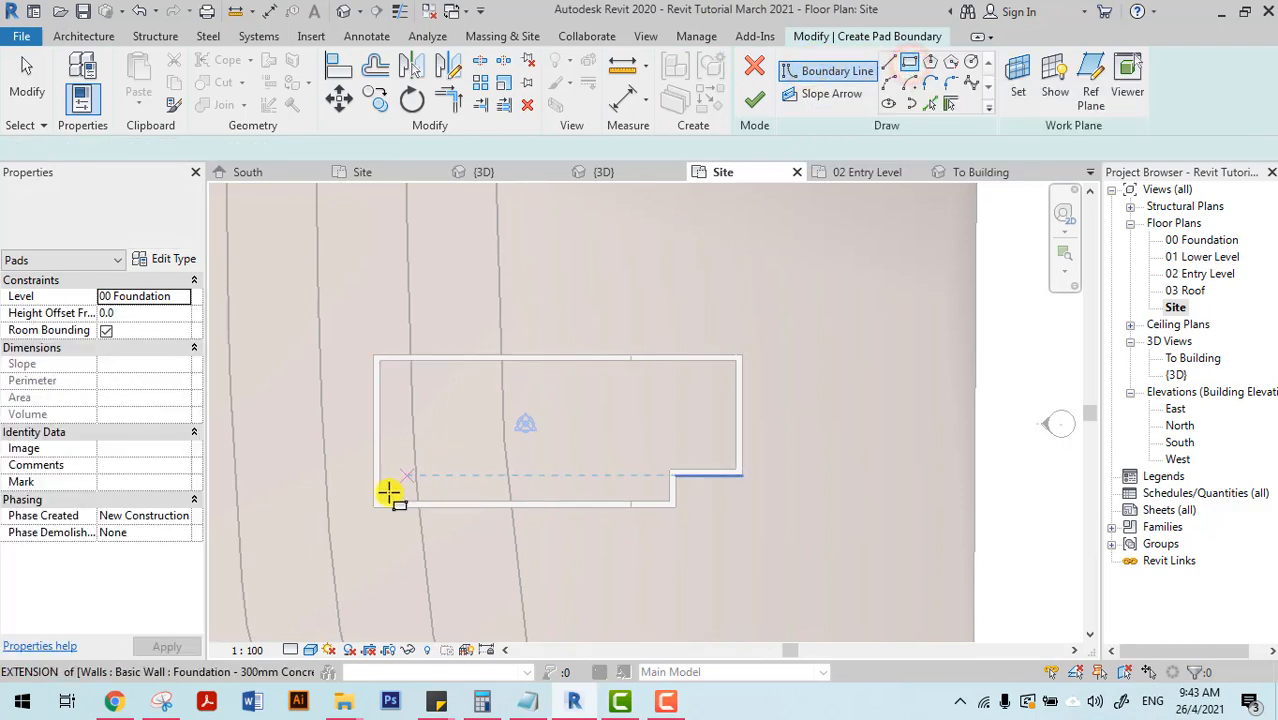
{"action": "scroll", "coordinate": [374, 509], "scroll_direction": "up", "scroll_amount": 3}
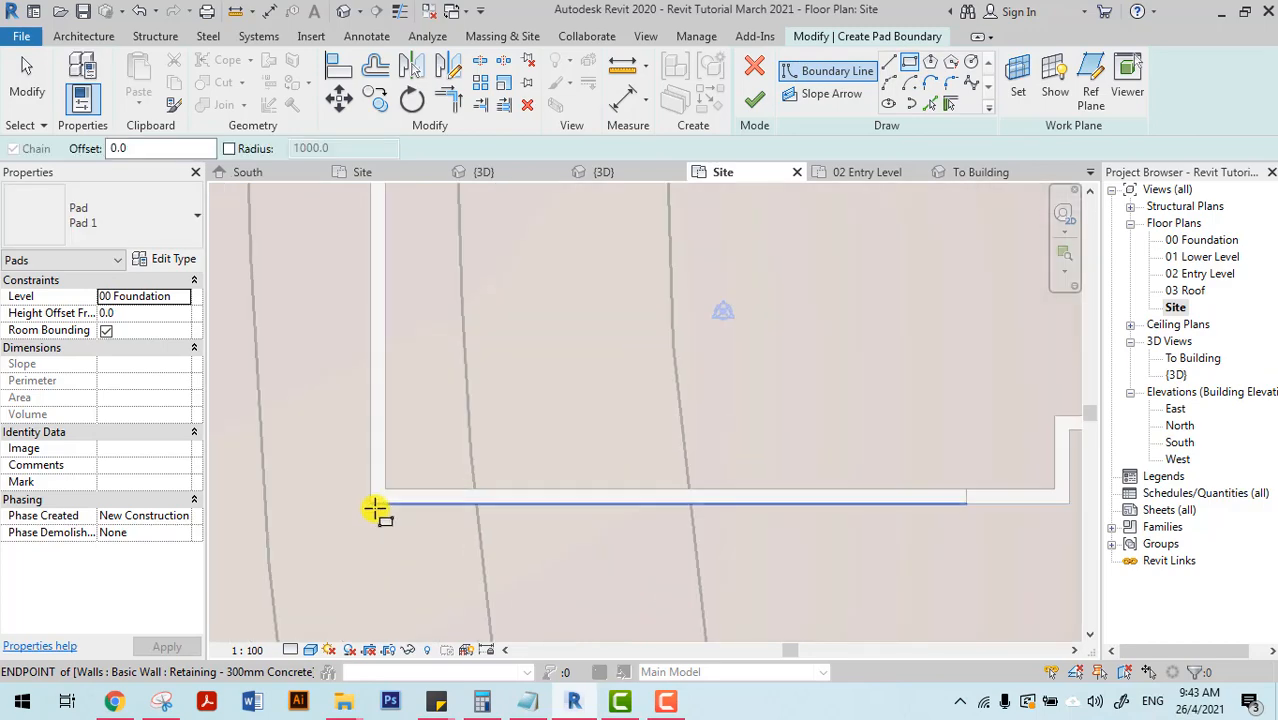
{"action": "left_click", "coordinate": [370, 508]}
{"action": "scroll", "coordinate": [371, 505], "scroll_direction": "down", "scroll_amount": 2}
{"action": "left_click", "coordinate": [739, 353]}
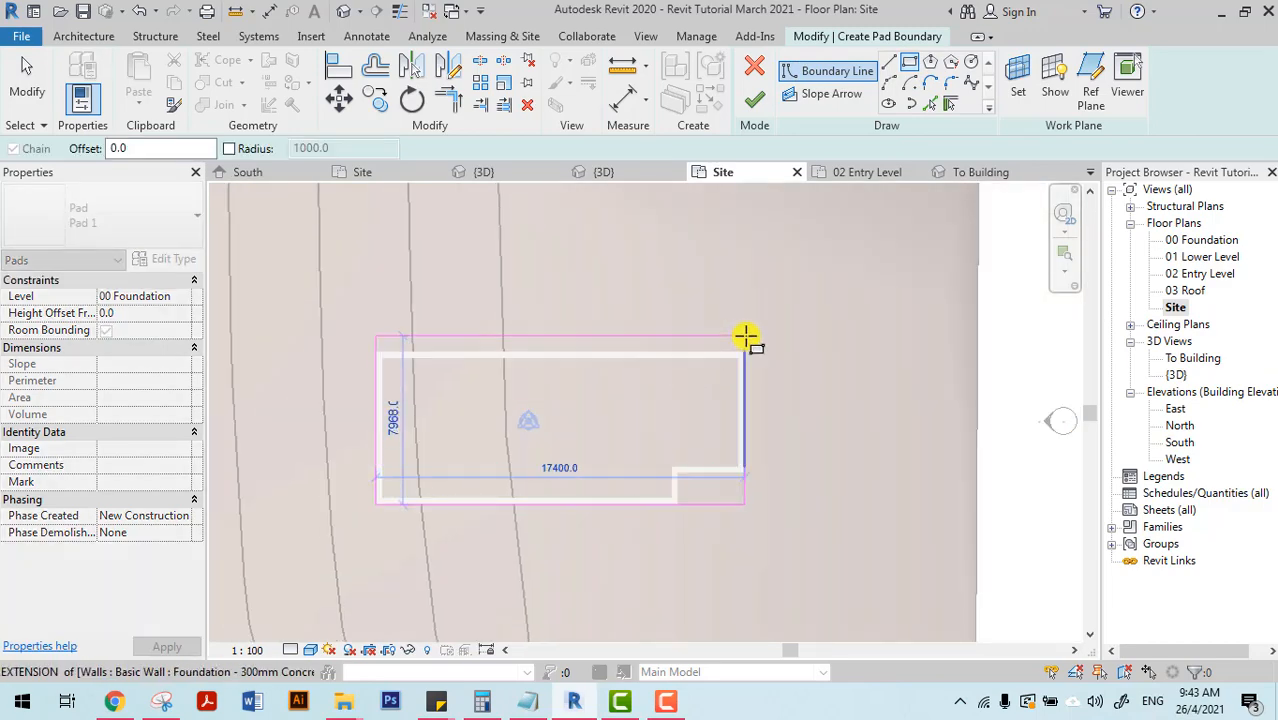
{"action": "scroll", "coordinate": [735, 353], "scroll_direction": "up", "scroll_amount": 3}
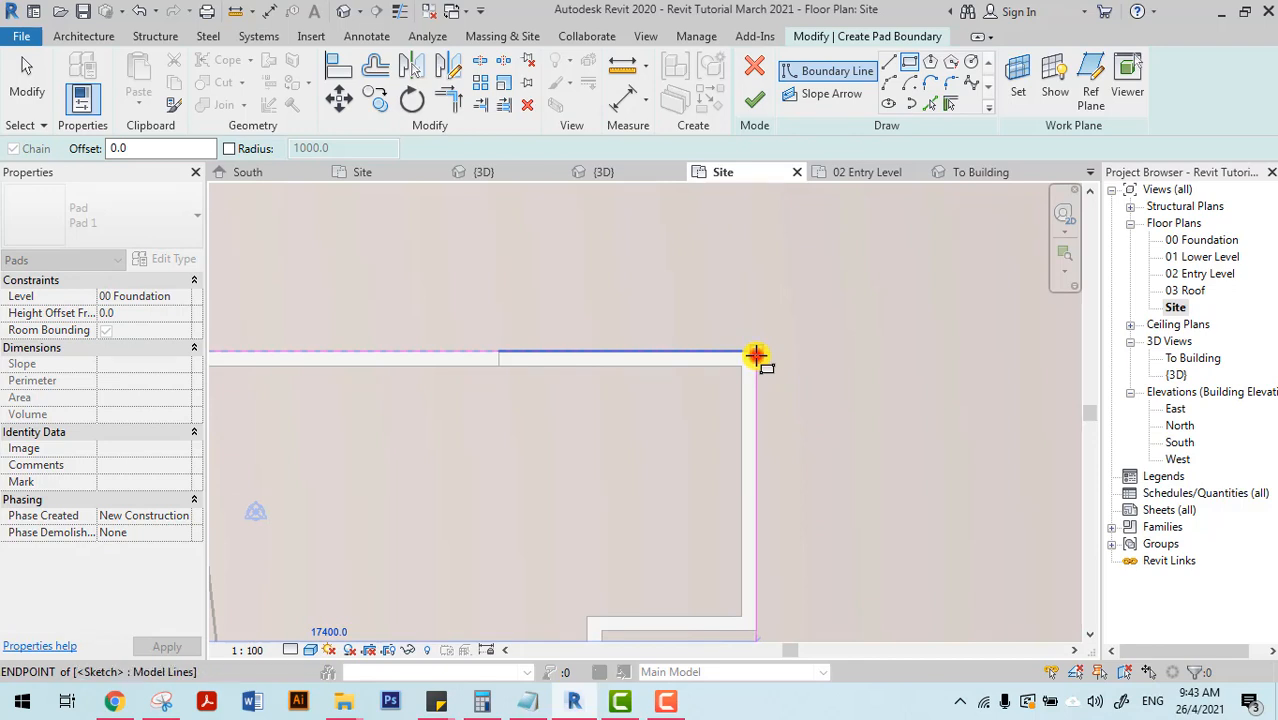
{"action": "scroll", "coordinate": [756, 356], "scroll_direction": "down", "scroll_amount": 3}
{"action": "middle_click_drag", "start_coordinate": [726, 468], "coordinate": [715, 395]}
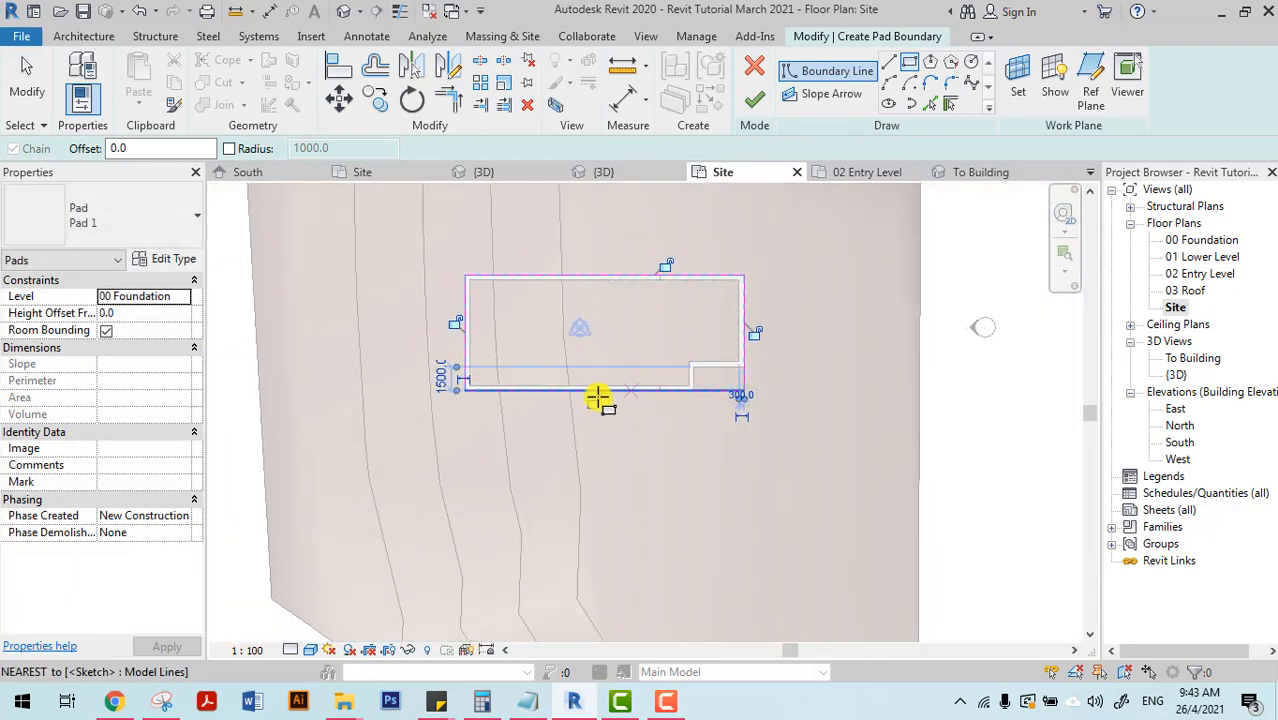
{"action": "left_click", "coordinate": [756, 100]}
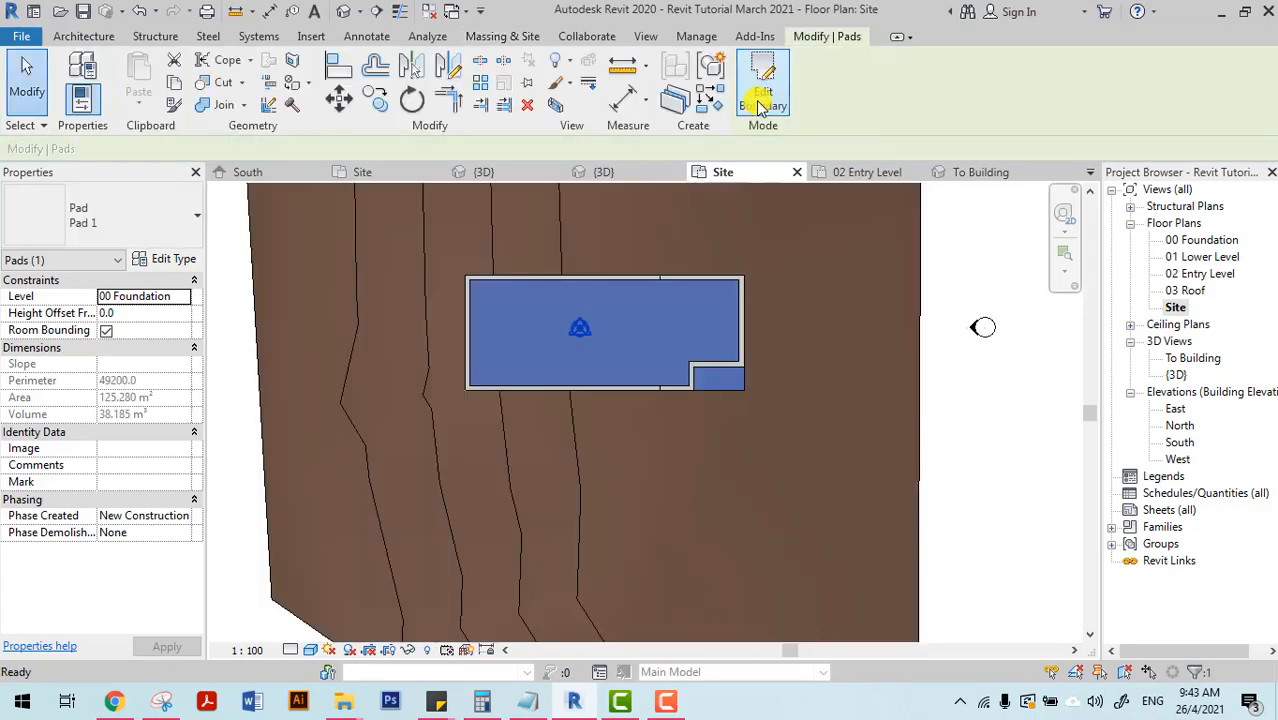
{"action": "scroll", "coordinate": [633, 302], "scroll_direction": "up", "scroll_amount": 2}
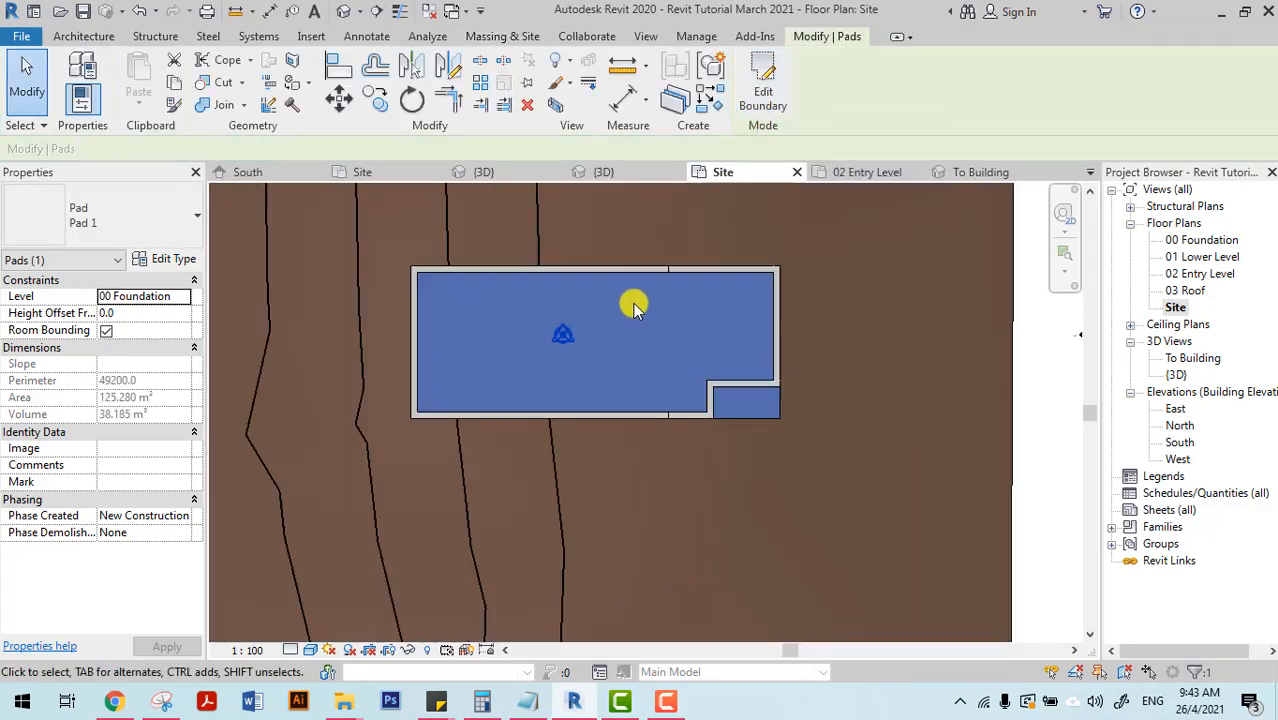
{"action": "scroll", "coordinate": [632, 305], "scroll_direction": "down", "scroll_amount": 1}
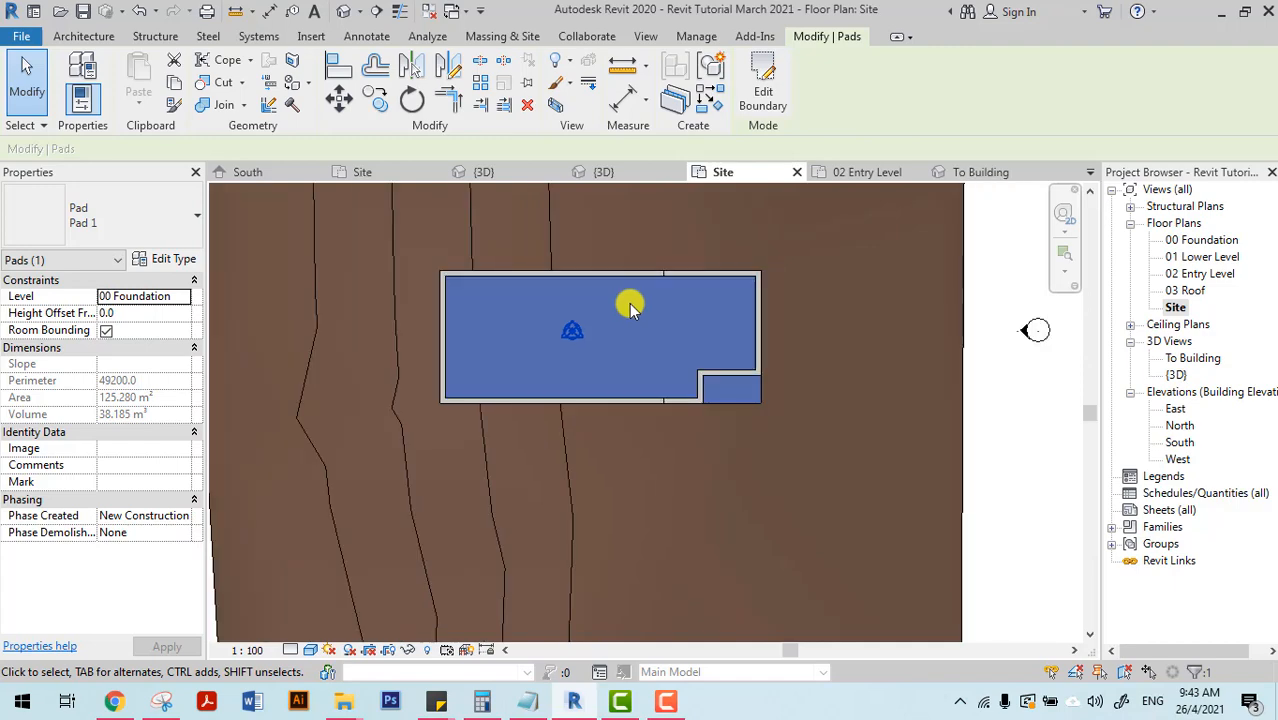
{"action": "key", "text": "Escape"}
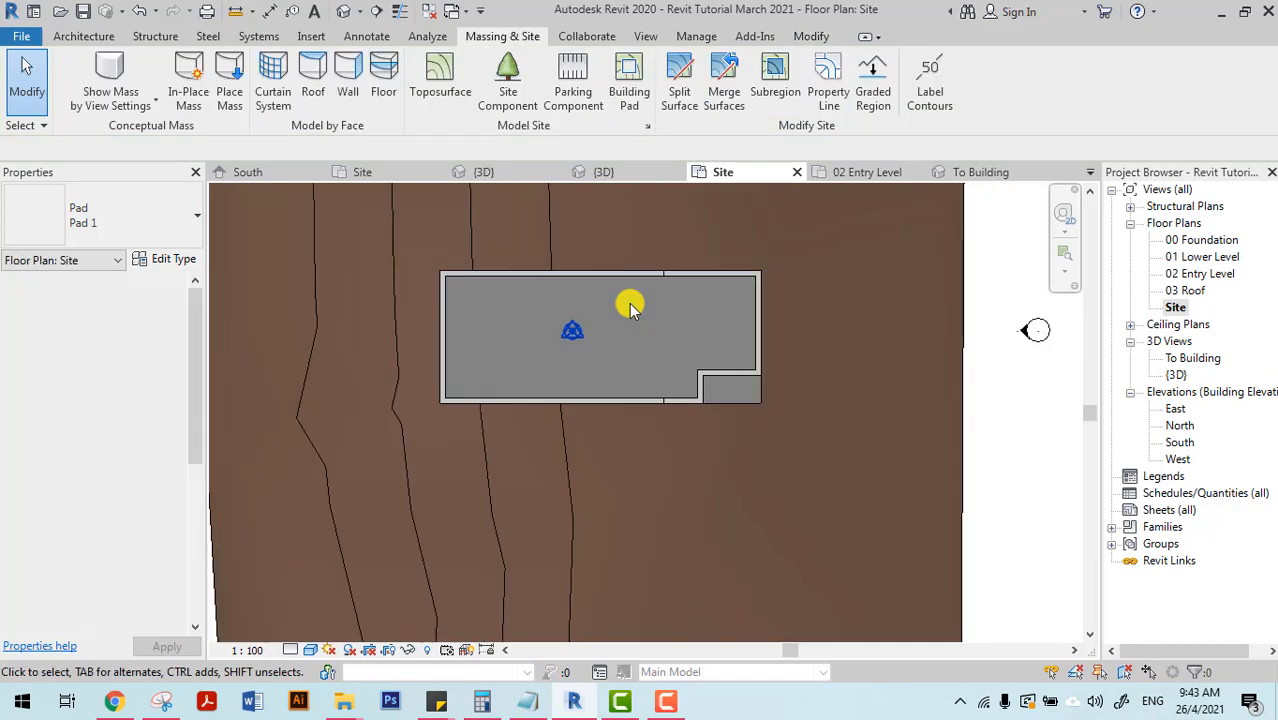
Open the default 3D view and examine the site, building walls and pad from several sides.
{"action": "middle_click_drag", "start_coordinate": [737, 430], "coordinate": [741, 433]}
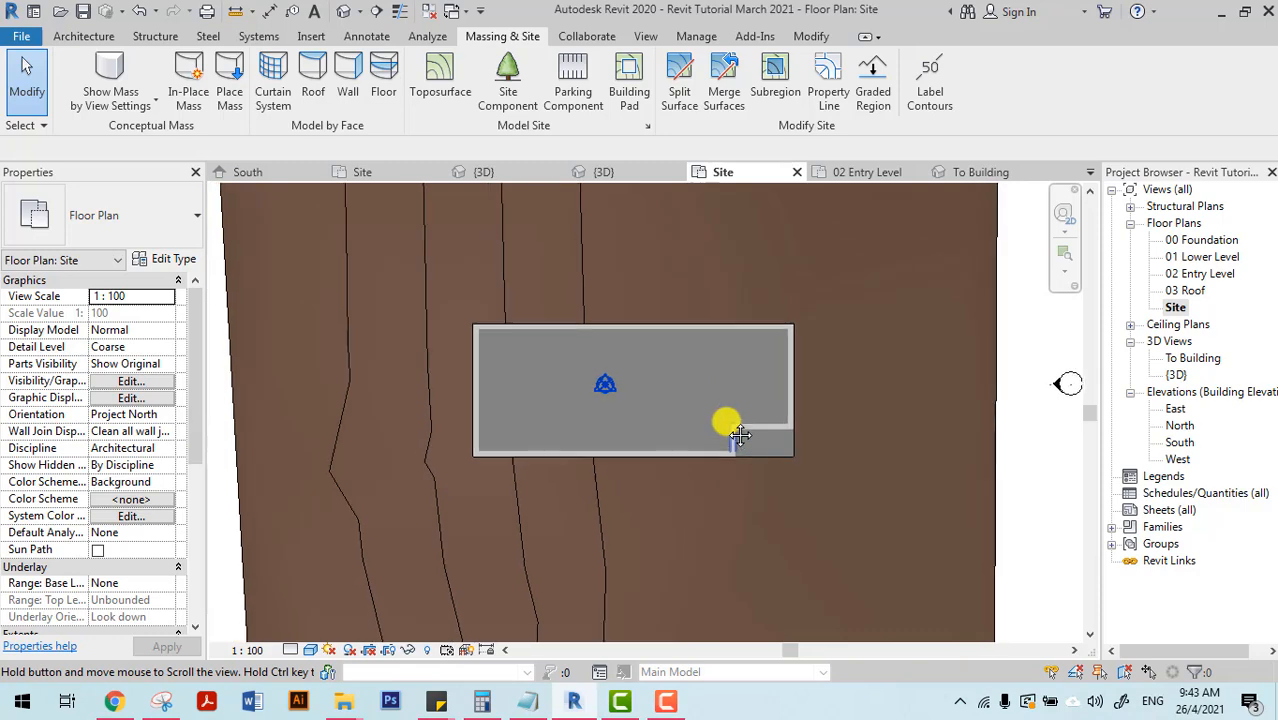
{"action": "scroll", "coordinate": [850, 433], "scroll_direction": "down", "scroll_amount": 1}
{"action": "middle_click_drag", "start_coordinate": [848, 436], "coordinate": [806, 436]}
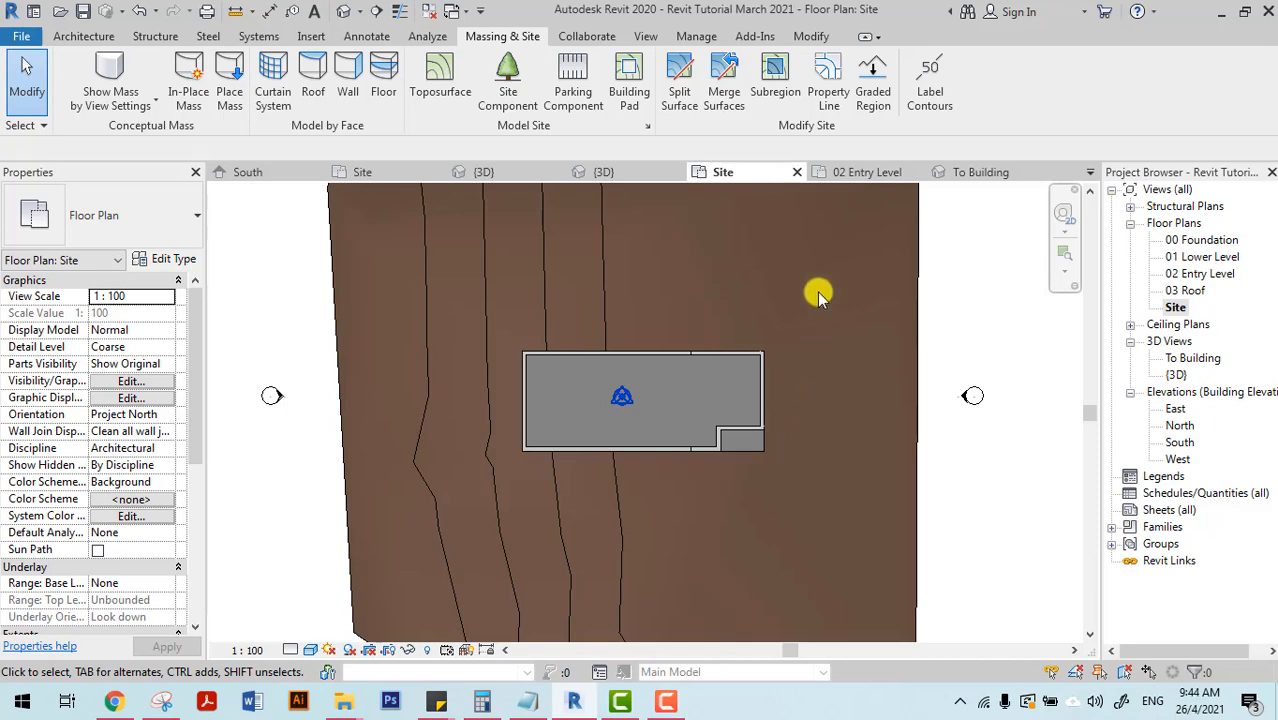
{"action": "left_click", "coordinate": [343, 12]}
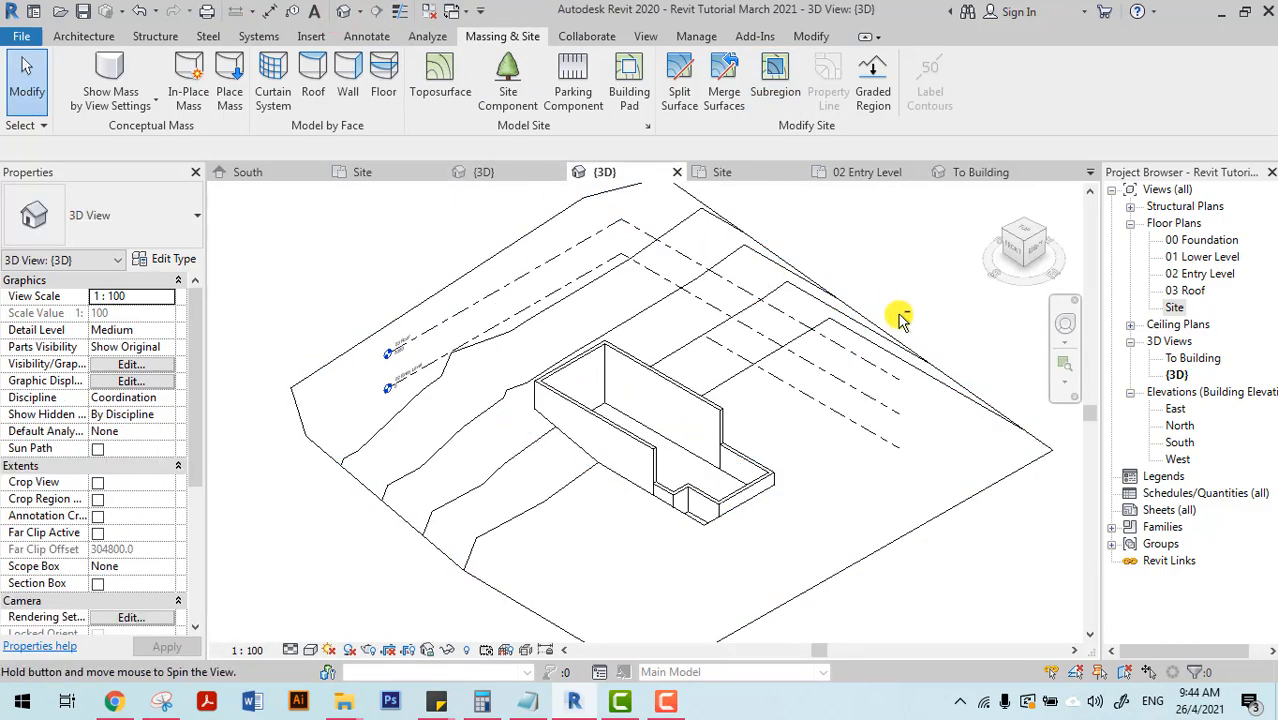
{"action": "middle_click_drag", "start_coordinate": [900, 318], "coordinate": [930, 261], "text": "shift"}
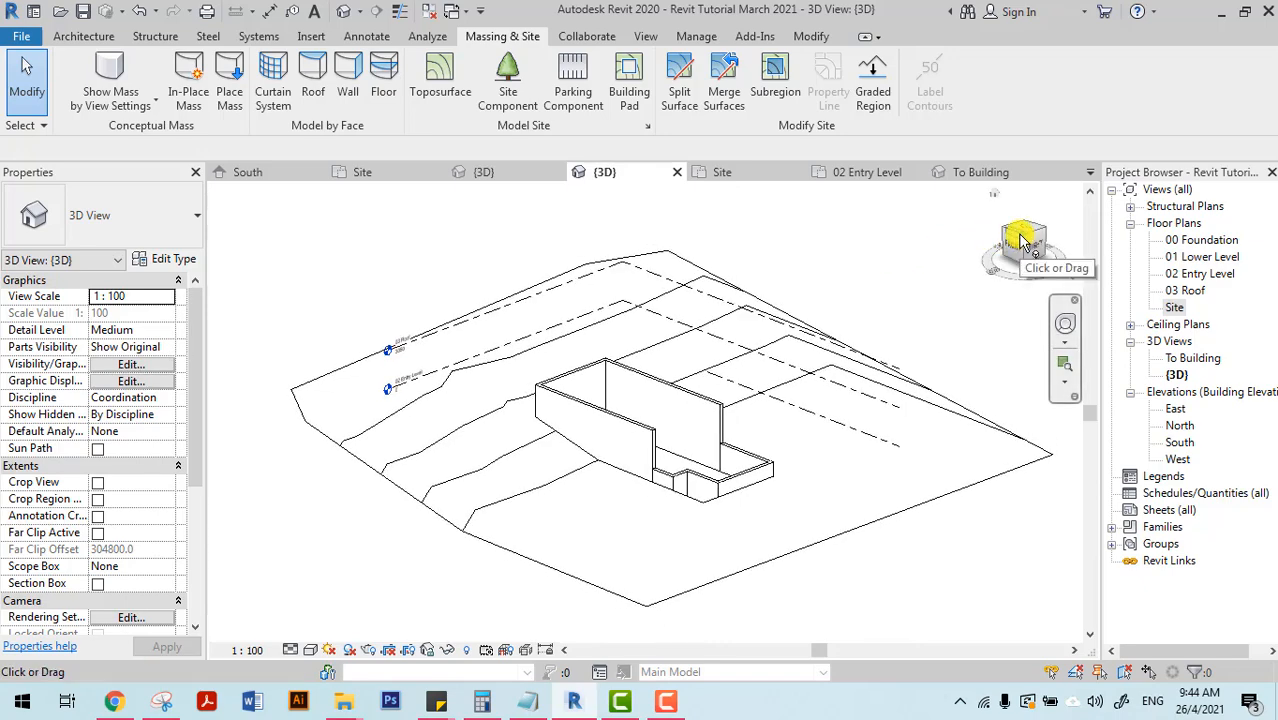
{"action": "left_click", "coordinate": [1022, 240]}
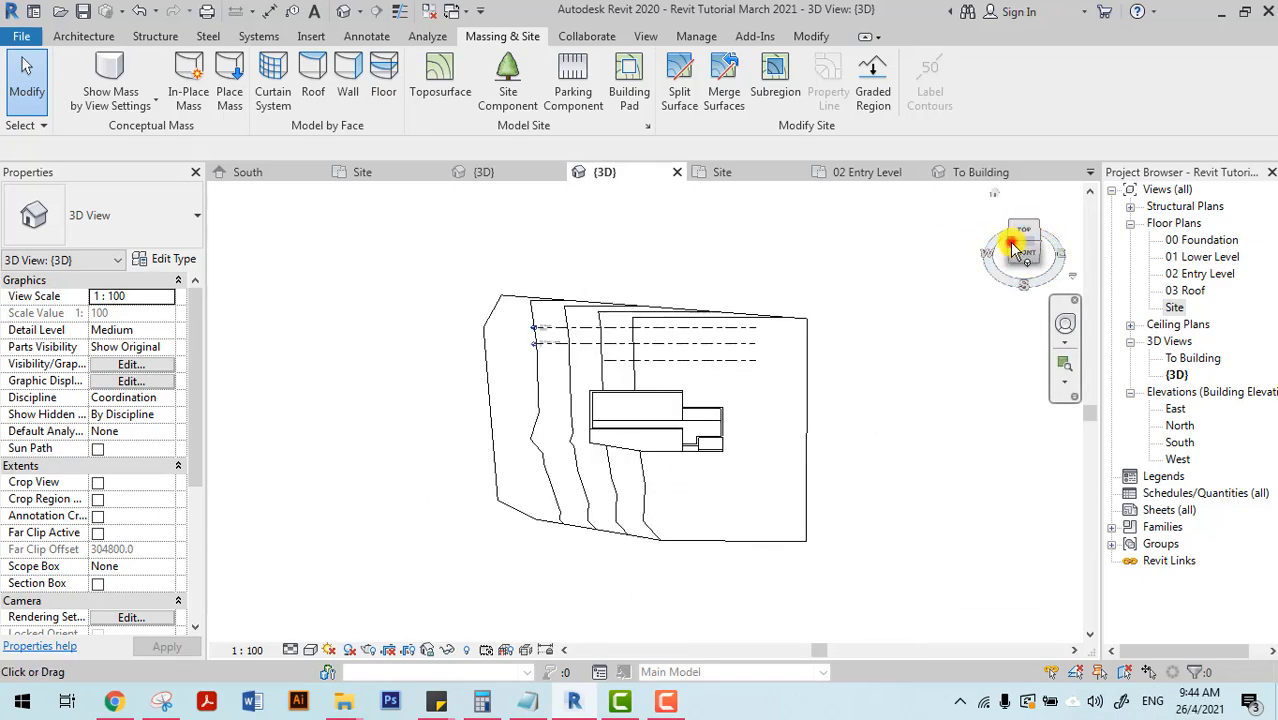
{"action": "left_click", "coordinate": [1013, 246]}
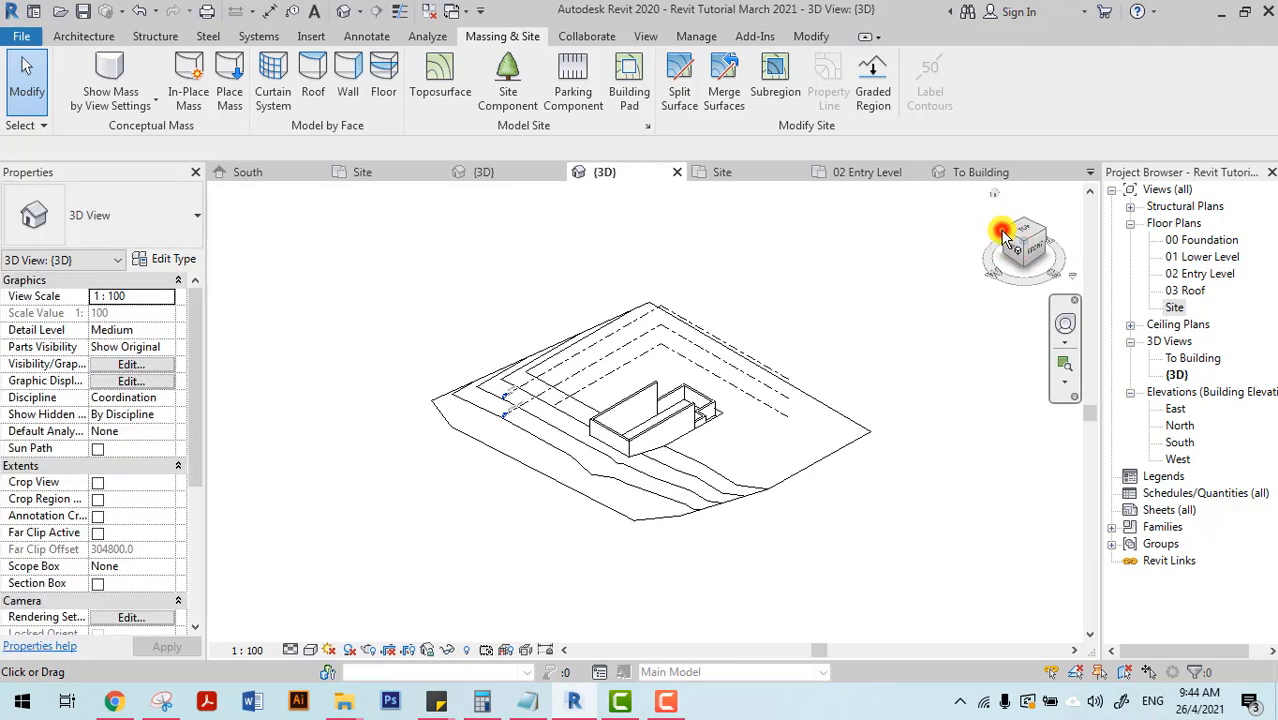
{"action": "left_click", "coordinate": [1003, 236]}
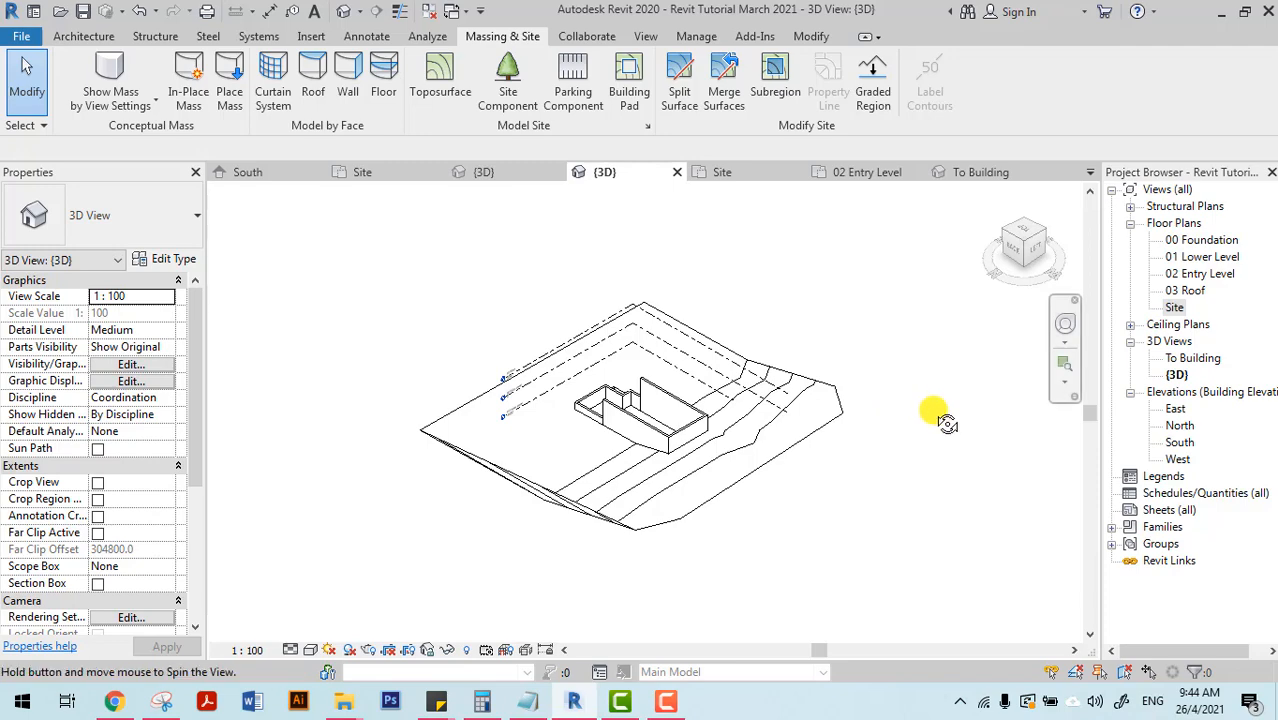
{"action": "middle_click_drag", "start_coordinate": [945, 422], "coordinate": [576, 366], "text": "shift"}
{"action": "middle_click_drag", "start_coordinate": [880, 400], "coordinate": [805, 414], "text": "shift"}
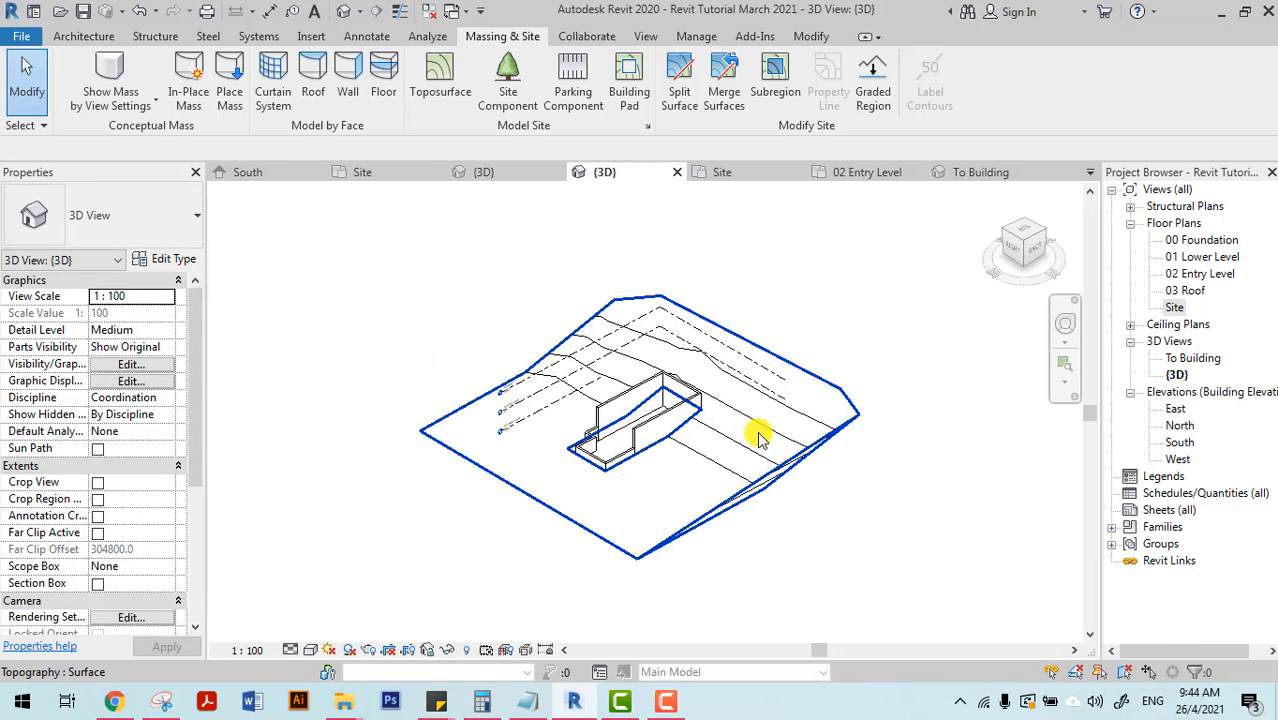
{"action": "middle_click_drag", "start_coordinate": [792, 427], "coordinate": [685, 488], "text": "shift"}
{"action": "scroll", "coordinate": [698, 530], "scroll_direction": "up", "scroll_amount": 3}
{"action": "middle_click_drag", "start_coordinate": [708, 538], "coordinate": [810, 515]}
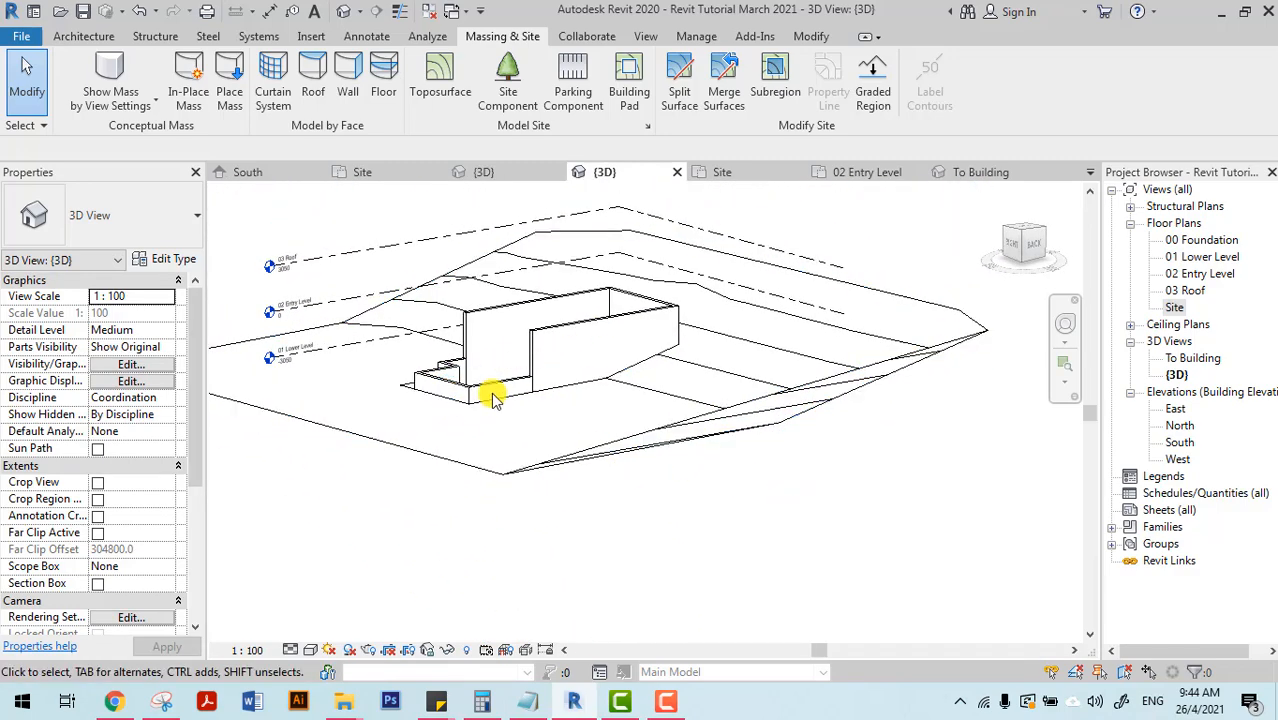
Inspect the exposed pad corner beside the foundation wall recess, selecting the topography there to check its extent.
{"action": "scroll", "coordinate": [520, 366], "scroll_direction": "up", "scroll_amount": 4}
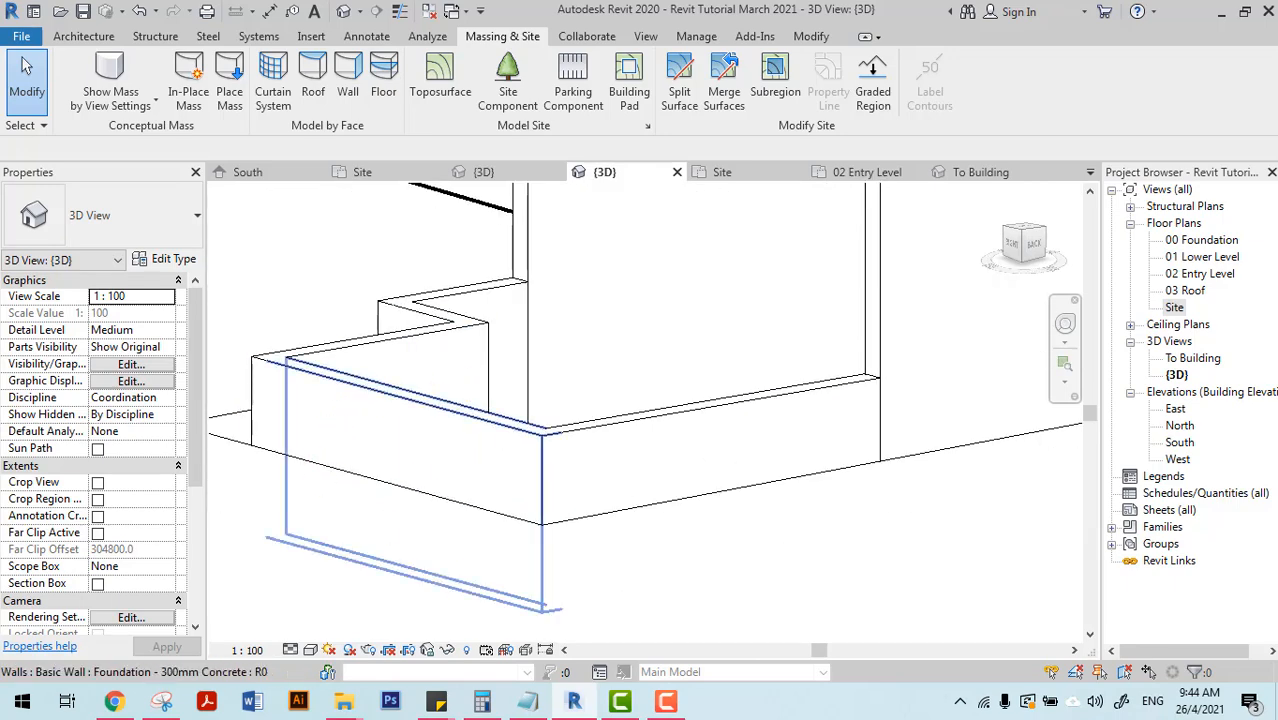
{"action": "left_click", "coordinate": [240, 448]}
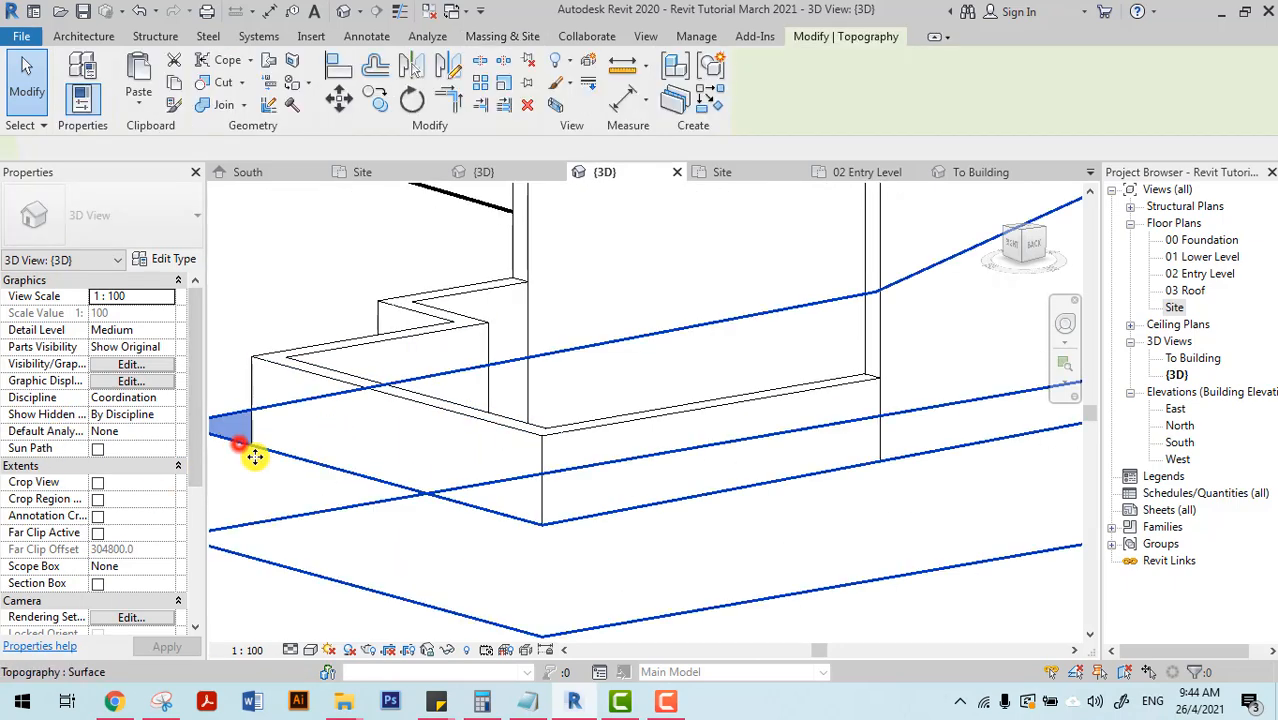
{"action": "scroll", "coordinate": [385, 513], "scroll_direction": "down", "scroll_amount": 3}
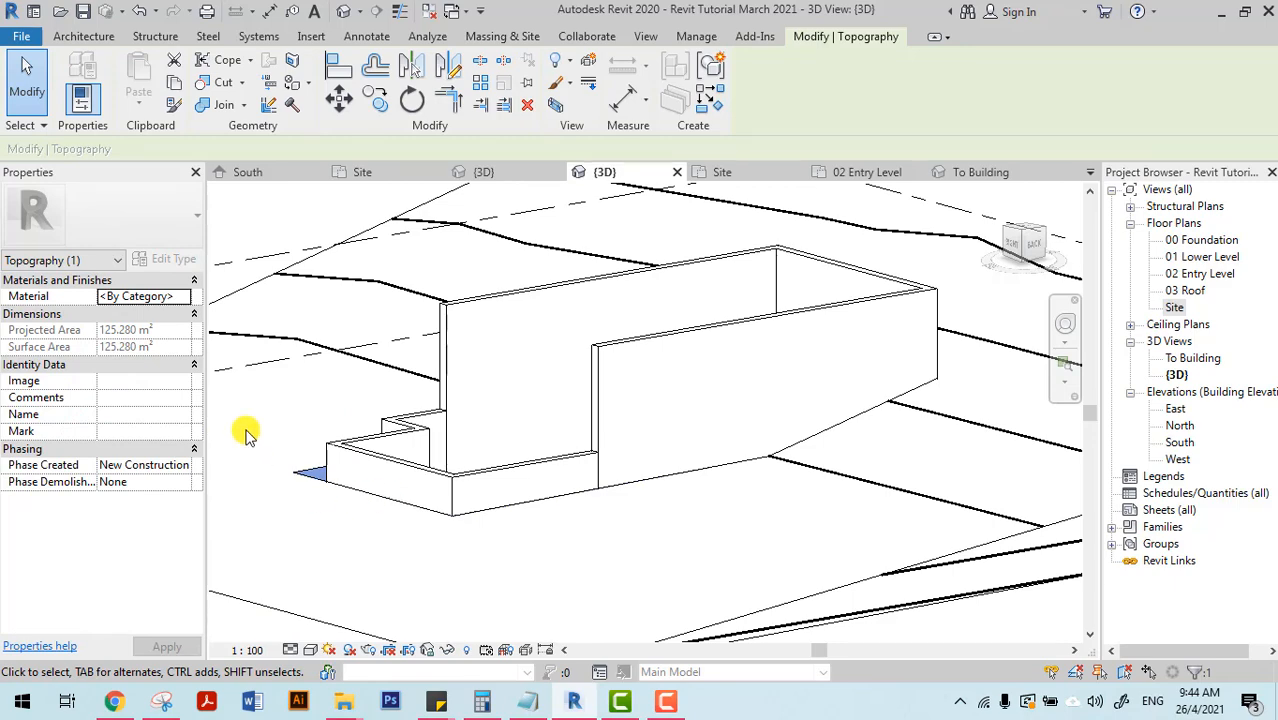
{"action": "left_click", "coordinate": [249, 218]}
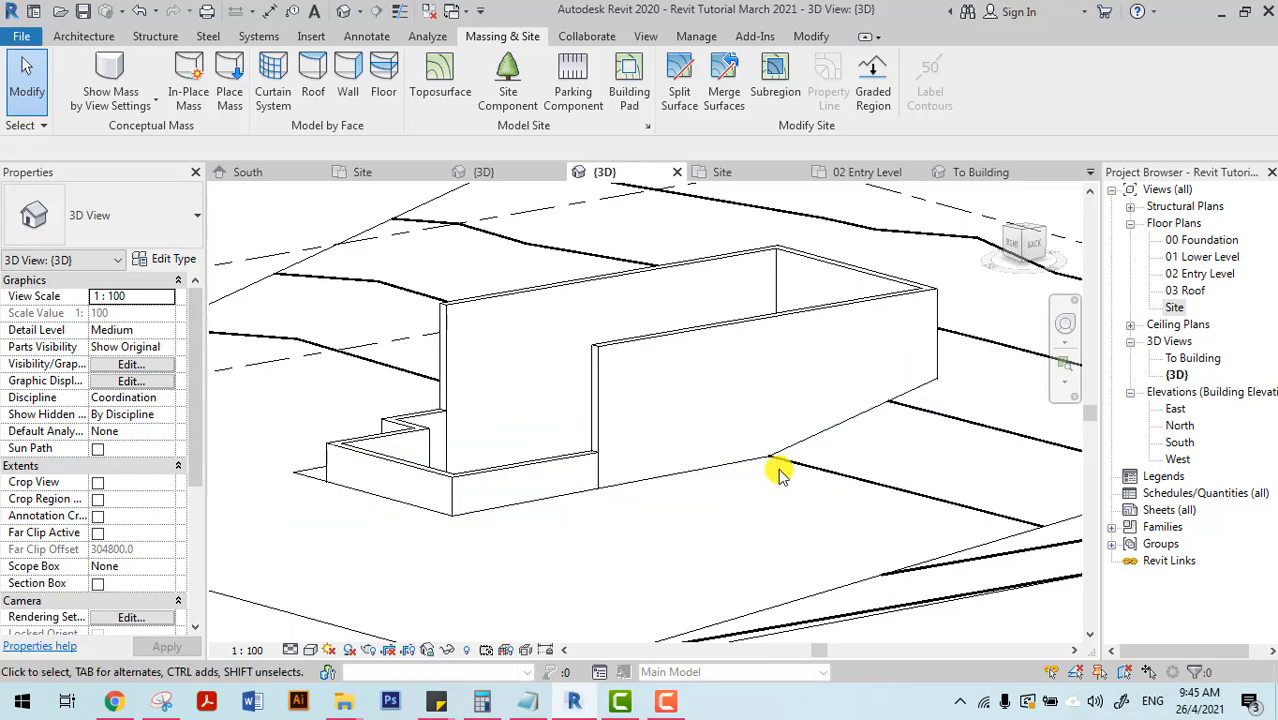
Set the visual style of the 3D view to Shaded.
{"action": "left_click", "coordinate": [310, 650]}
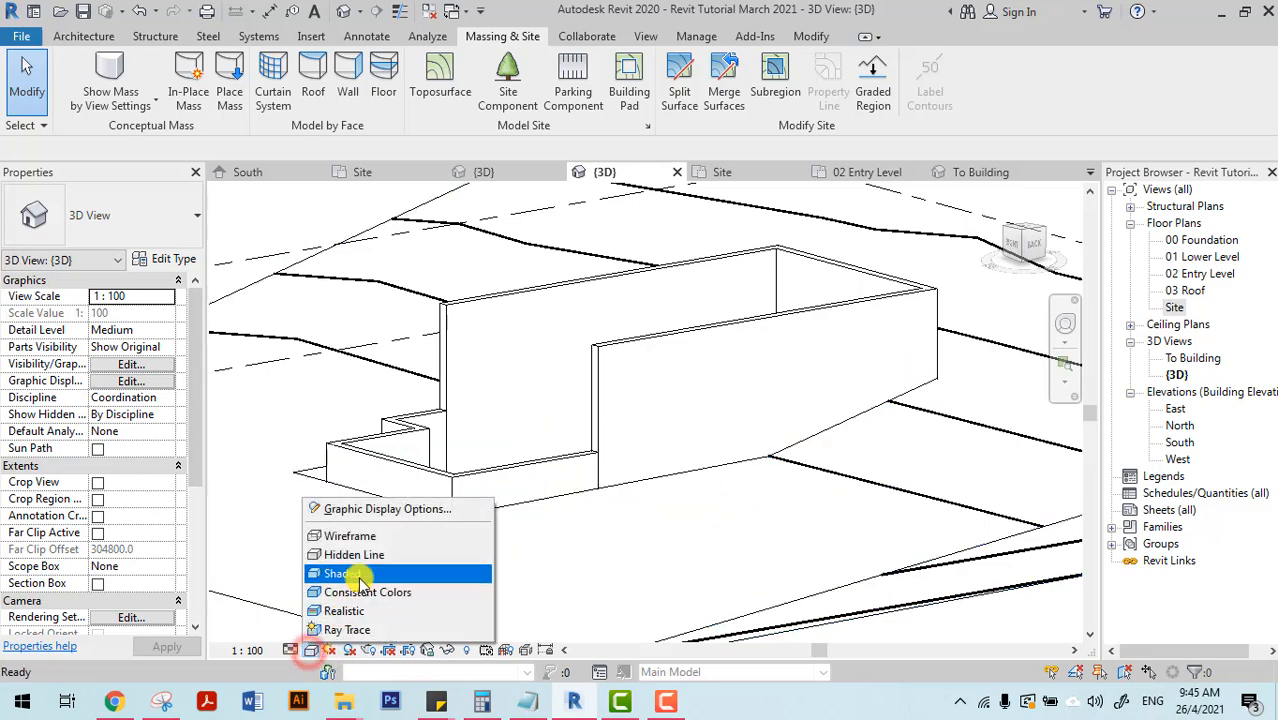
{"action": "left_click", "coordinate": [358, 579]}
{"action": "scroll", "coordinate": [624, 522], "scroll_direction": "down", "scroll_amount": 2}
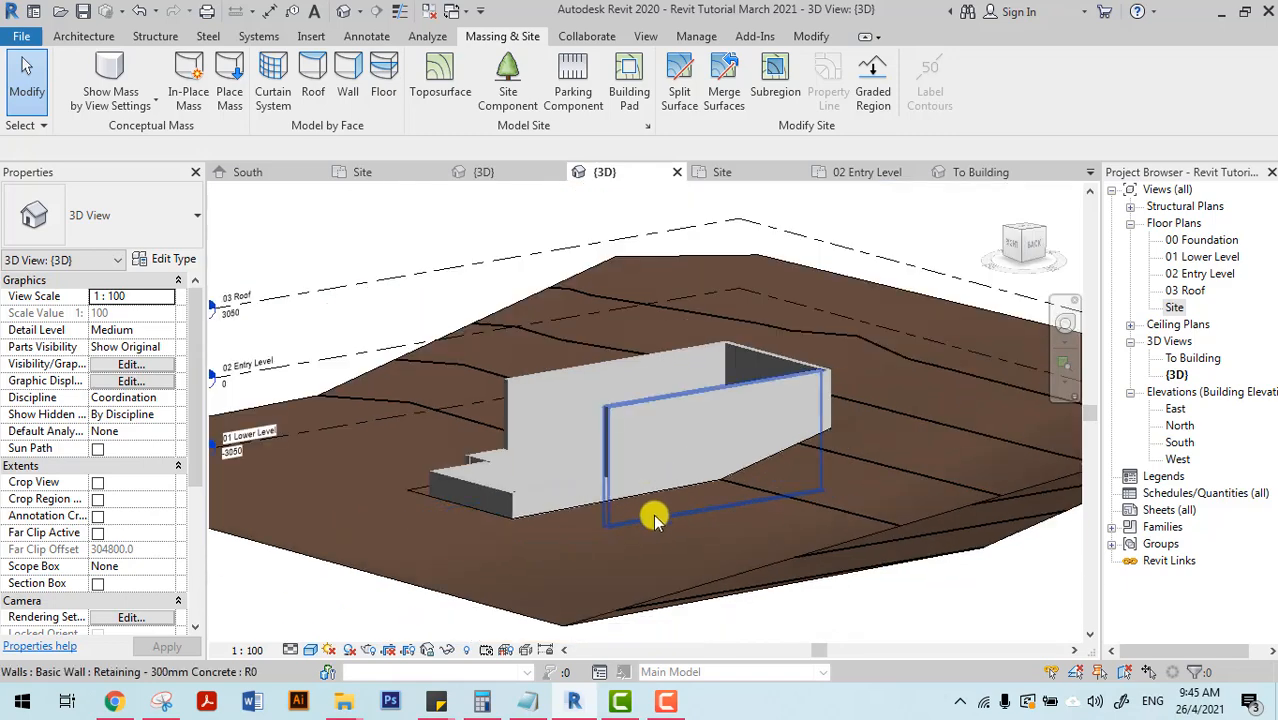
Examine the site from below, selecting the pad's topography to check the excavation beneath the building.
{"action": "mouse_move", "coordinate": [860, 548]}
{"action": "middle_mouse_down", "text": "shift"}
{"action": "mouse_move", "coordinate": [765, 508]}
{"action": "mouse_move", "coordinate": [887, 542]}
{"action": "mouse_move", "coordinate": [793, 536]}
{"action": "mouse_move", "coordinate": [882, 551]}
{"action": "mouse_move", "coordinate": [813, 536]}
{"action": "mouse_move", "coordinate": [897, 617]}
{"action": "mouse_move", "coordinate": [819, 559]}
{"action": "mouse_move", "coordinate": [881, 592]}
{"action": "mouse_move", "coordinate": [872, 581]}
{"action": "mouse_move", "coordinate": [887, 573]}
{"action": "mouse_move", "coordinate": [864, 568]}
{"action": "middle_mouse_up", "text": "shift"}
{"action": "scroll", "coordinate": [871, 577], "scroll_direction": "down", "scroll_amount": 4}
{"action": "left_click_drag", "start_coordinate": [864, 568], "coordinate": [862, 568]}
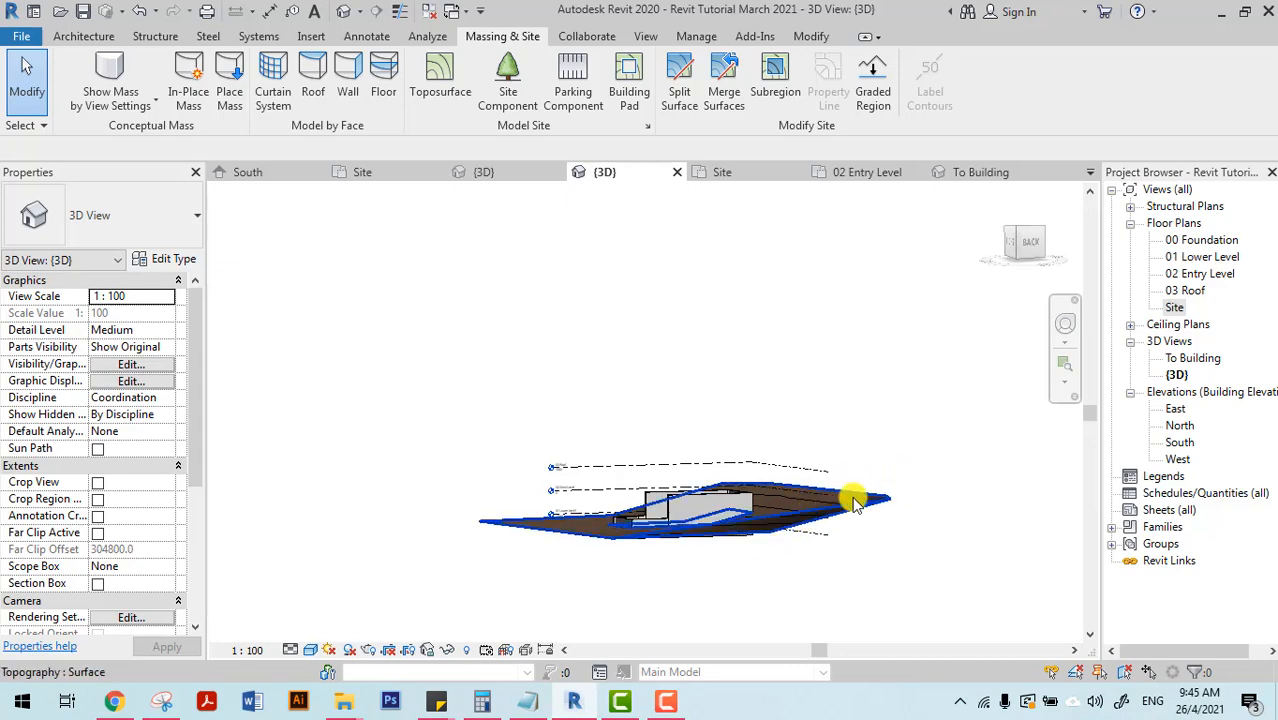
{"action": "middle_click_drag", "start_coordinate": [855, 503], "coordinate": [665, 294], "text": "shift"}
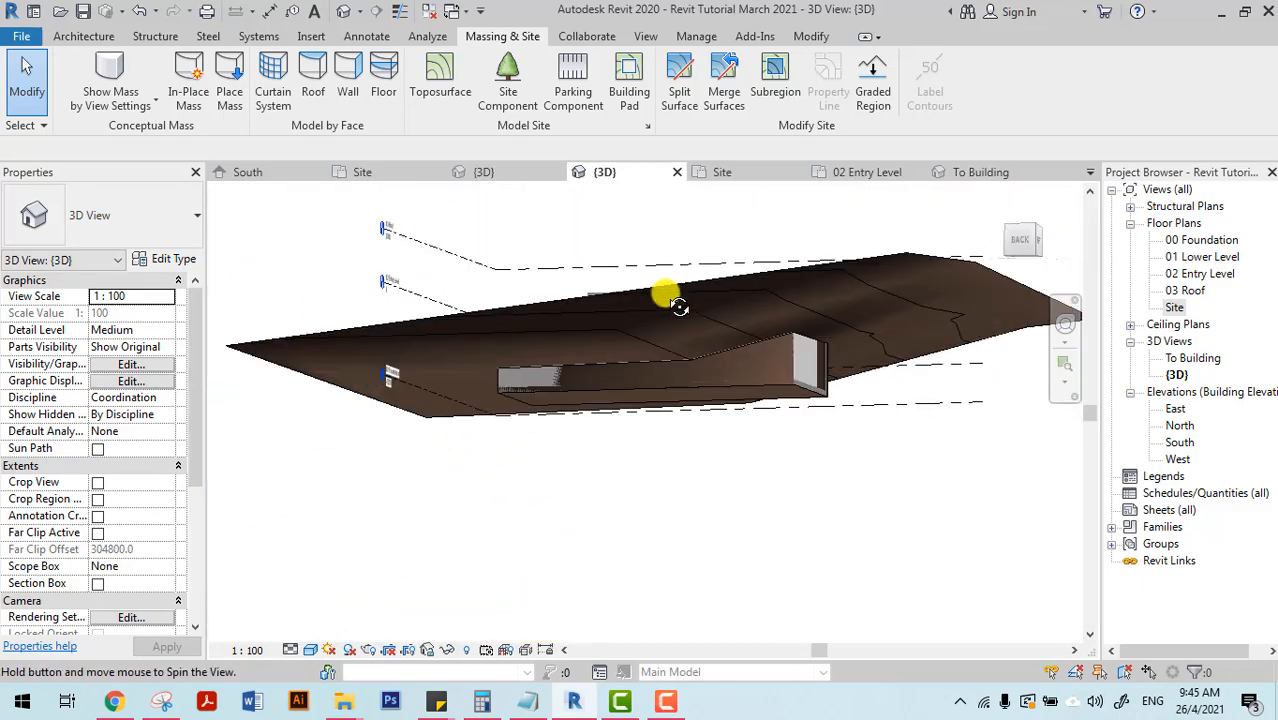
{"action": "left_click", "coordinate": [775, 395]}
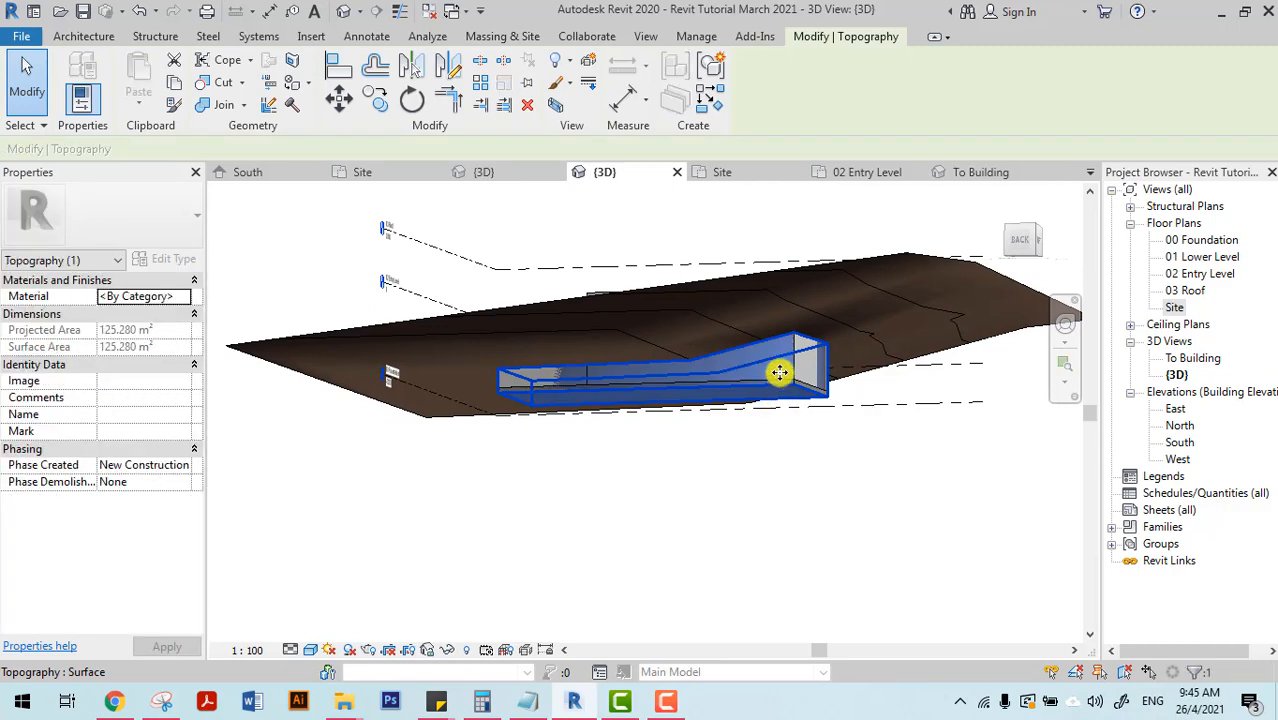
{"action": "middle_click_drag", "start_coordinate": [690, 322], "coordinate": [750, 424], "text": "shift"}
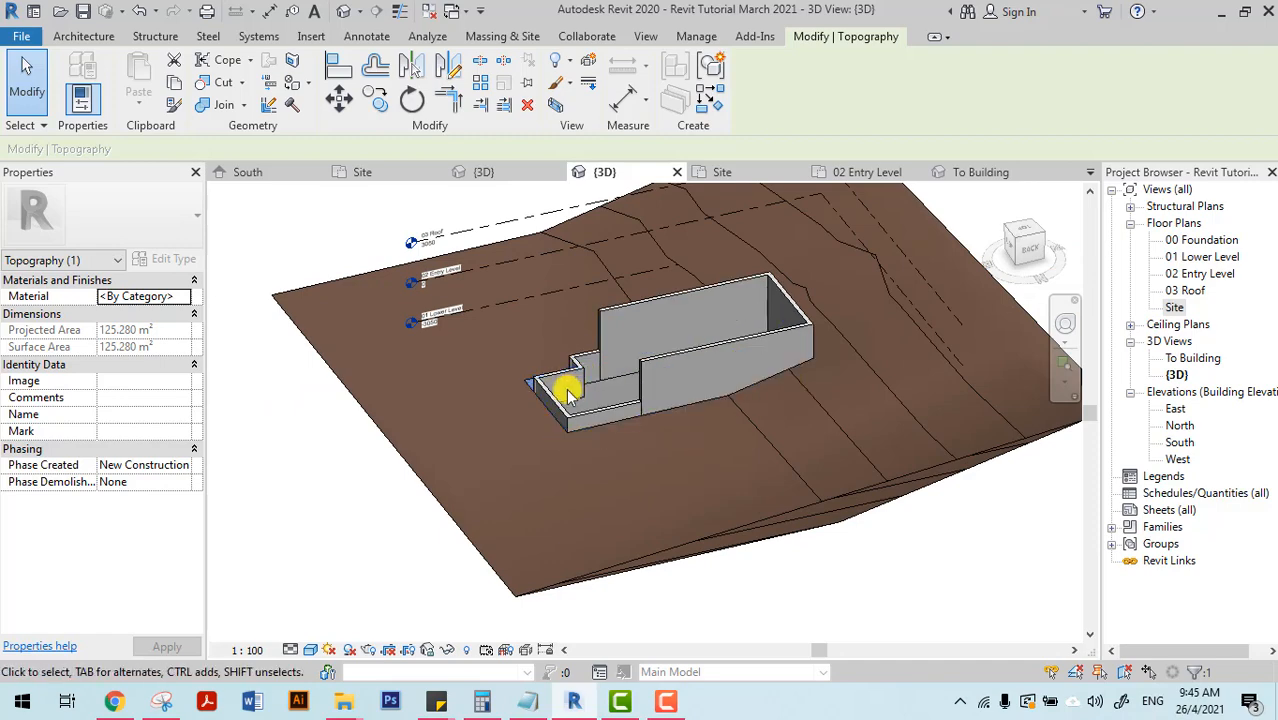
Select the low foundation walls at the building's east end one by one to examine them.
{"action": "left_click", "coordinate": [592, 411]}
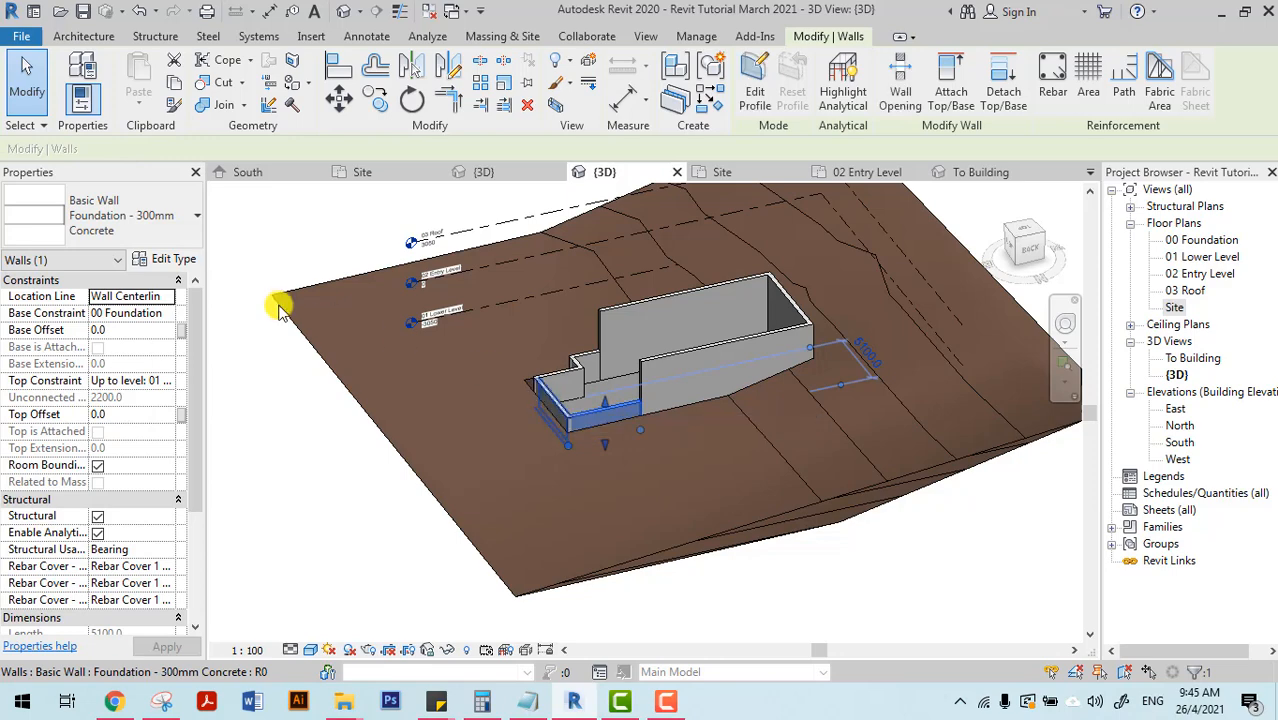
{"action": "left_click", "coordinate": [560, 425]}
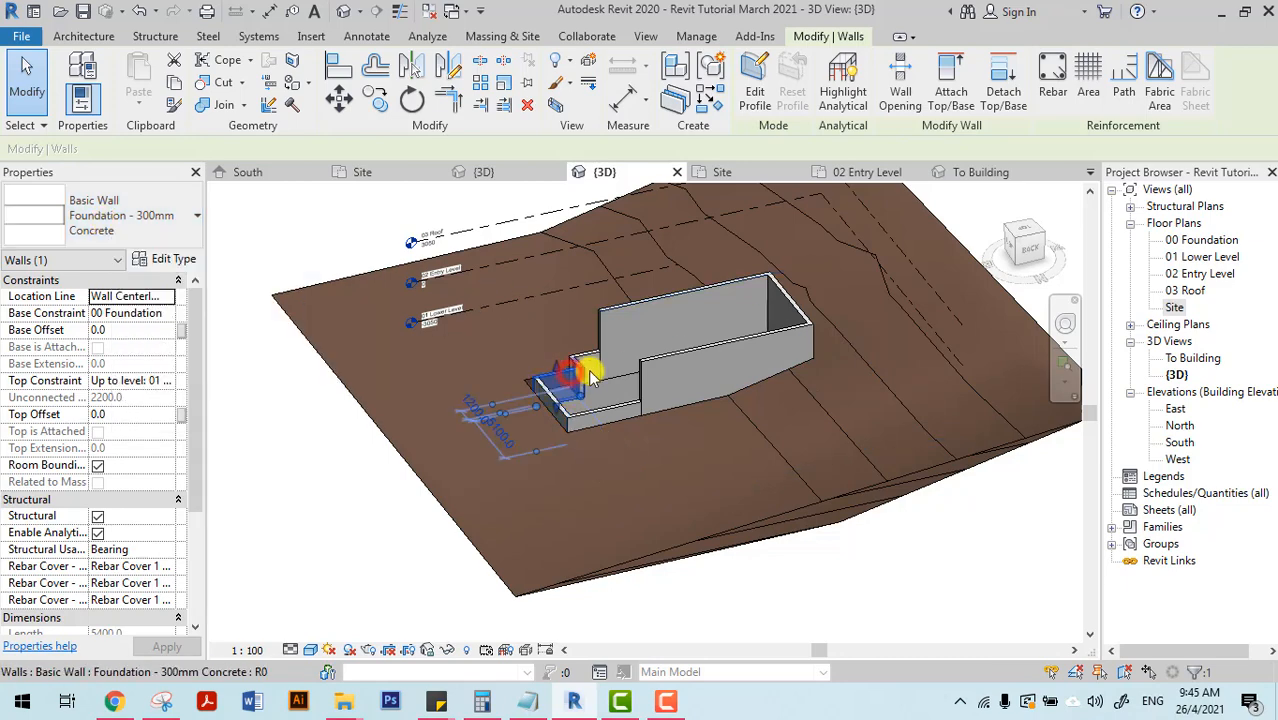
{"action": "left_click", "coordinate": [584, 362]}
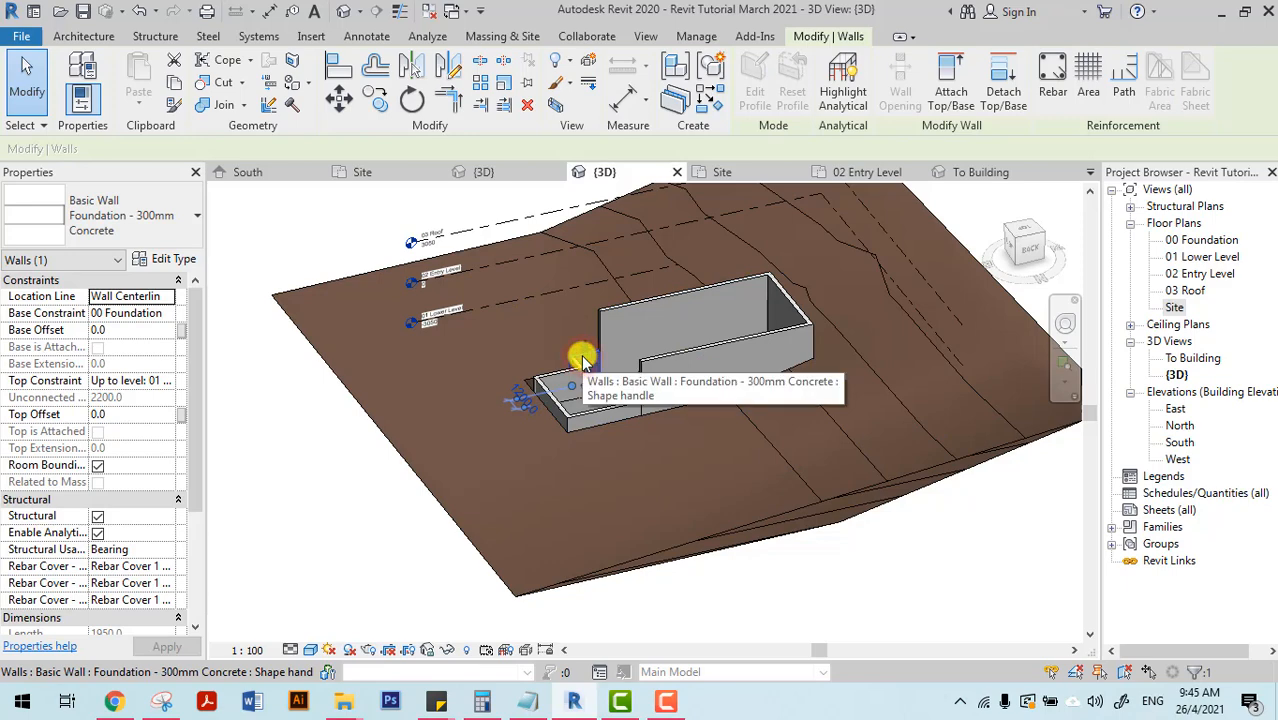
Select the three tall 300 mm retaining walls and the building pad one by one to examine them, clearing the selection at the end.
{"action": "left_click", "coordinate": [706, 350]}
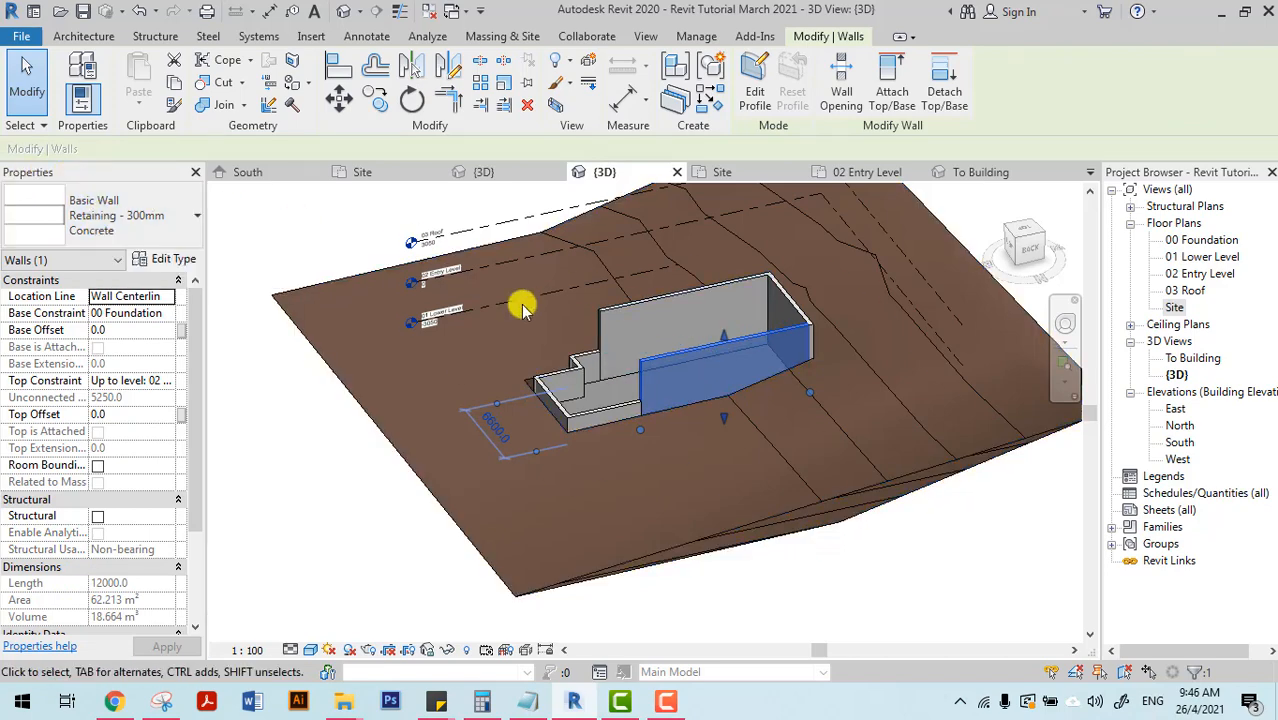
{"action": "left_click", "coordinate": [669, 294]}
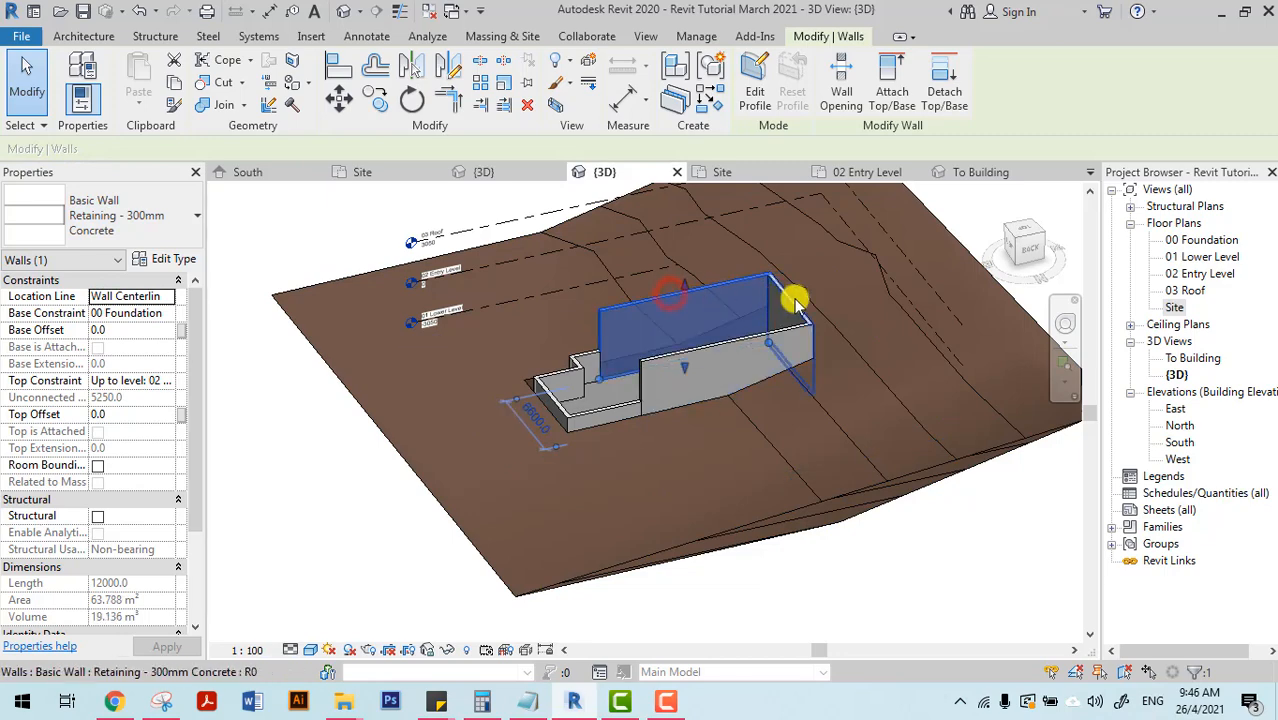
{"action": "left_click", "coordinate": [792, 305]}
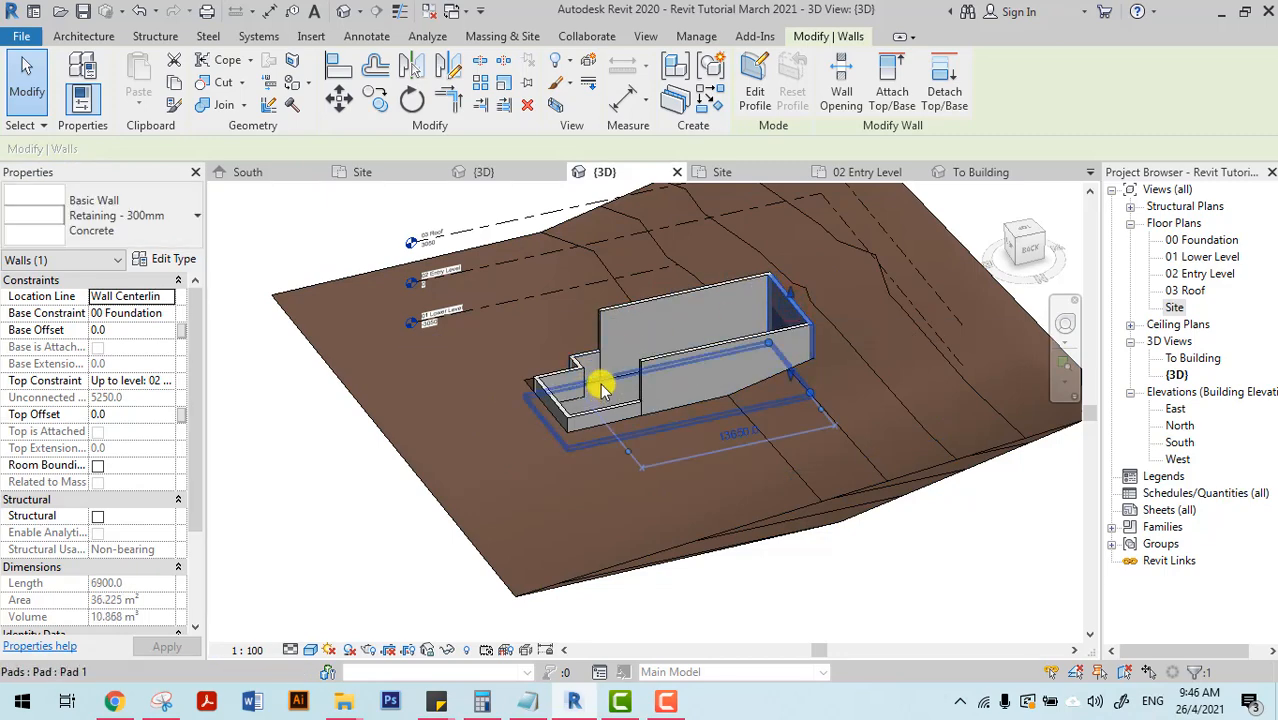
{"action": "left_click", "coordinate": [600, 387]}
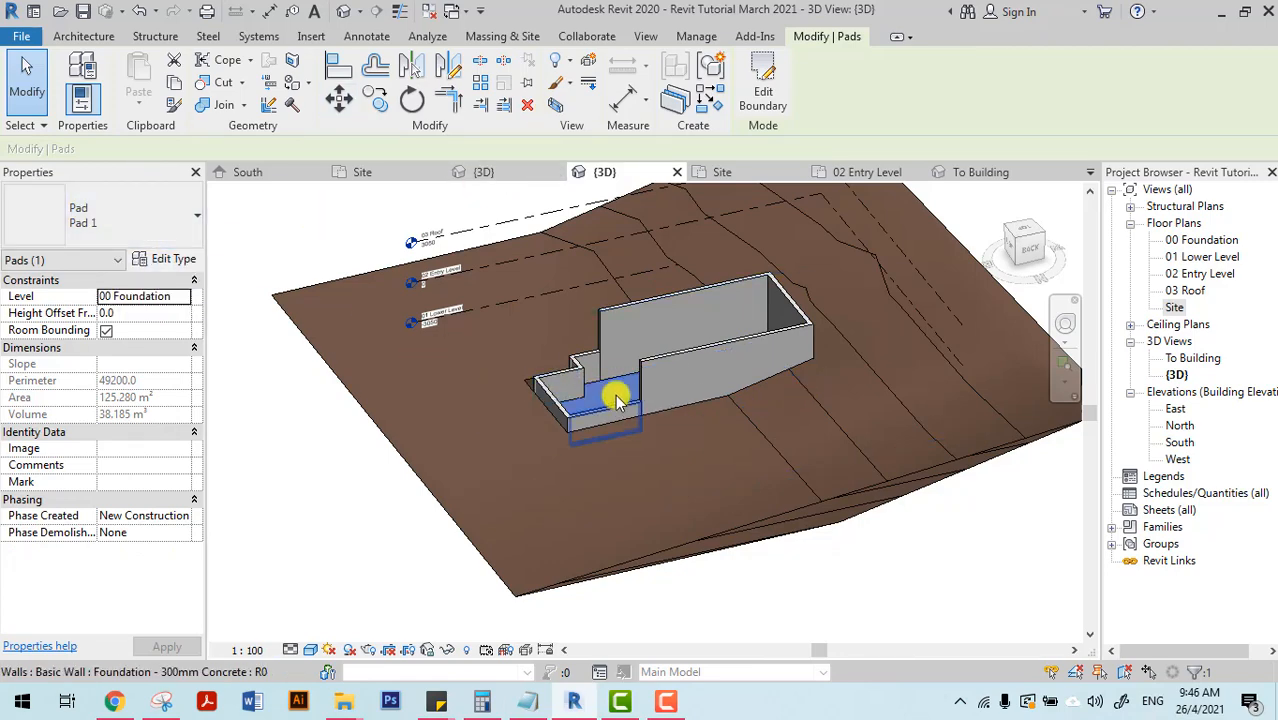
{"action": "middle_click_drag", "start_coordinate": [612, 450], "coordinate": [688, 479]}
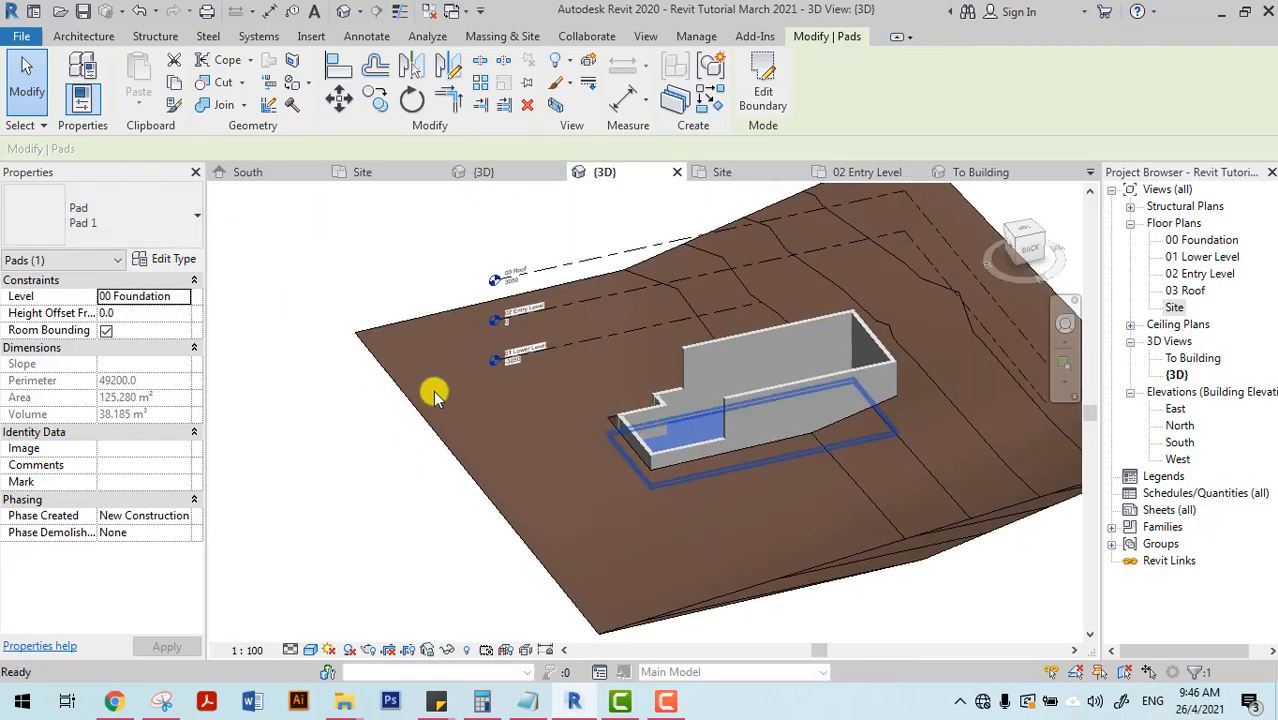
{"action": "left_click", "coordinate": [292, 413]}
{"action": "middle_click_drag", "start_coordinate": [876, 419], "coordinate": [773, 447]}
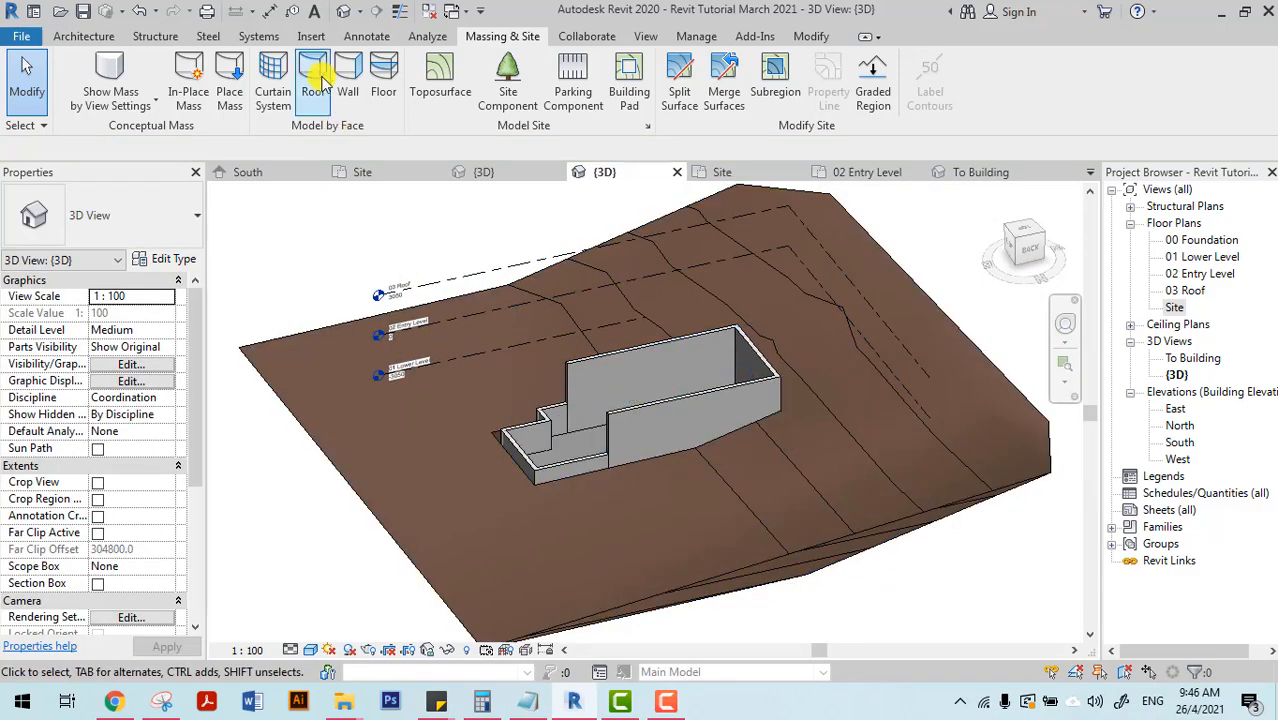
Save the Revit project with the finished toposurface and building pad.
{"action": "left_click", "coordinate": [84, 14]}
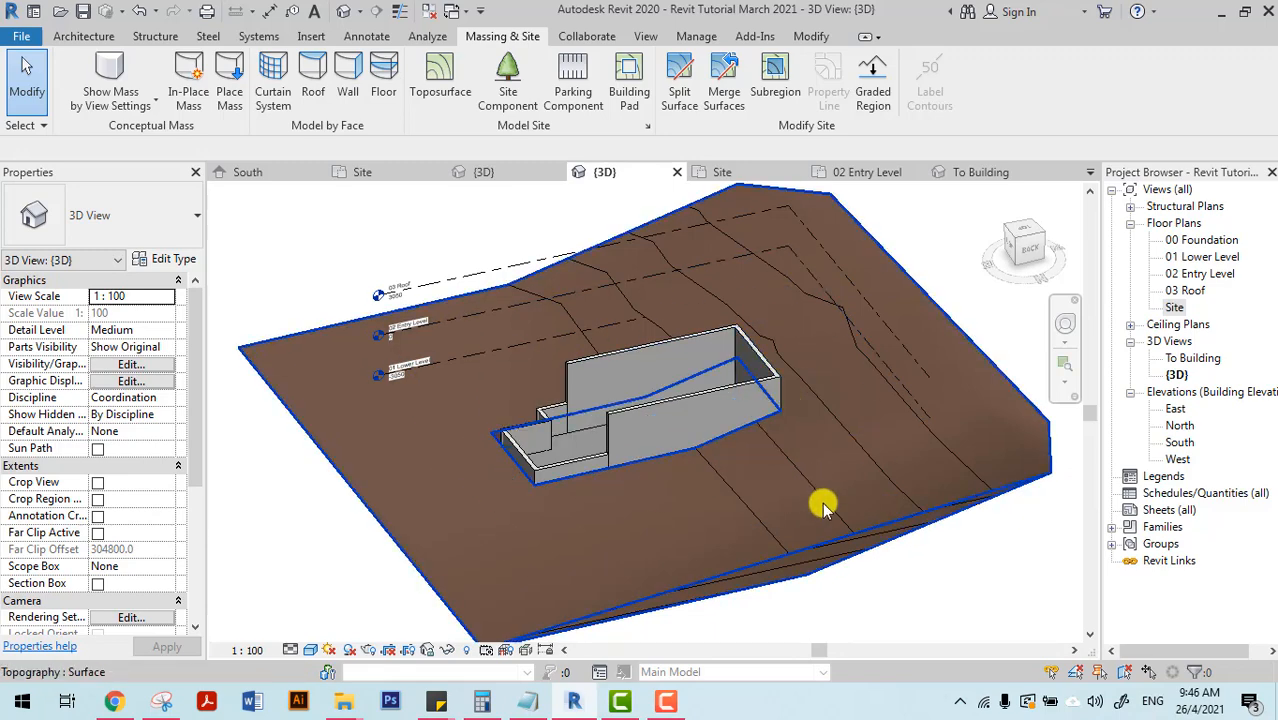
{"action": "middle_click_drag", "start_coordinate": [823, 503], "coordinate": [889, 434], "text": "shift"}
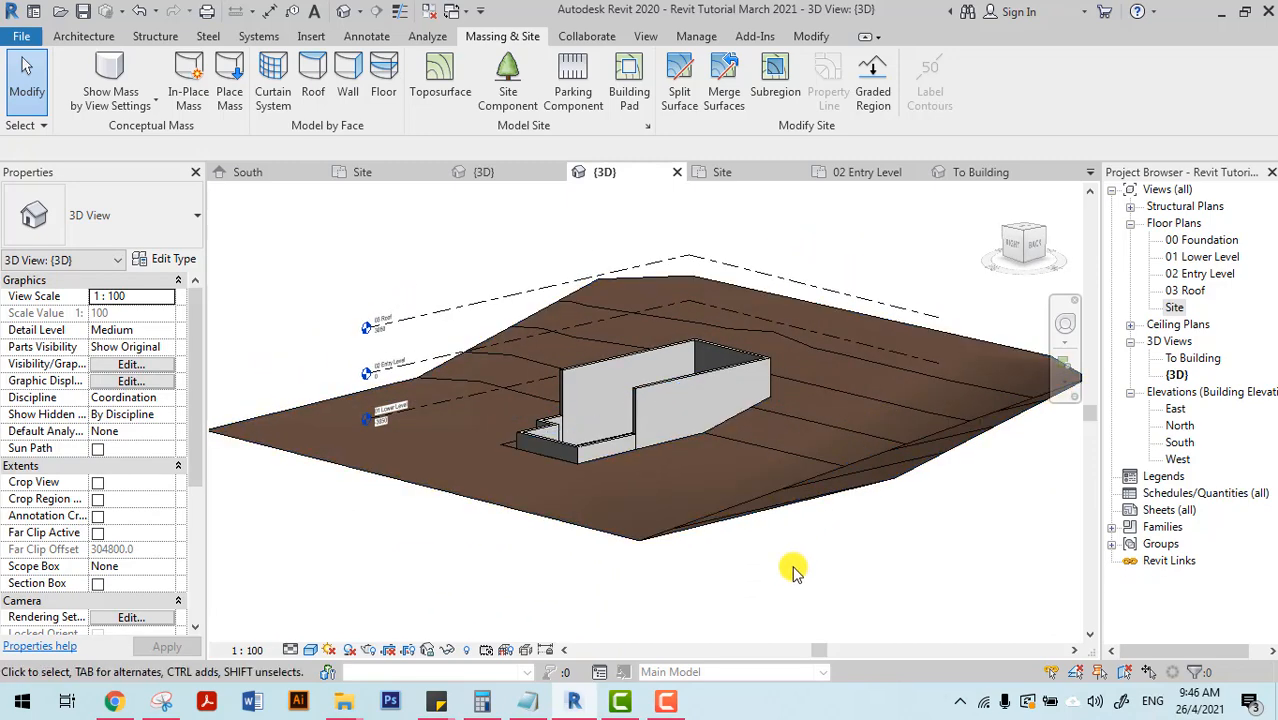
{"action": "left_click", "coordinate": [668, 703]}
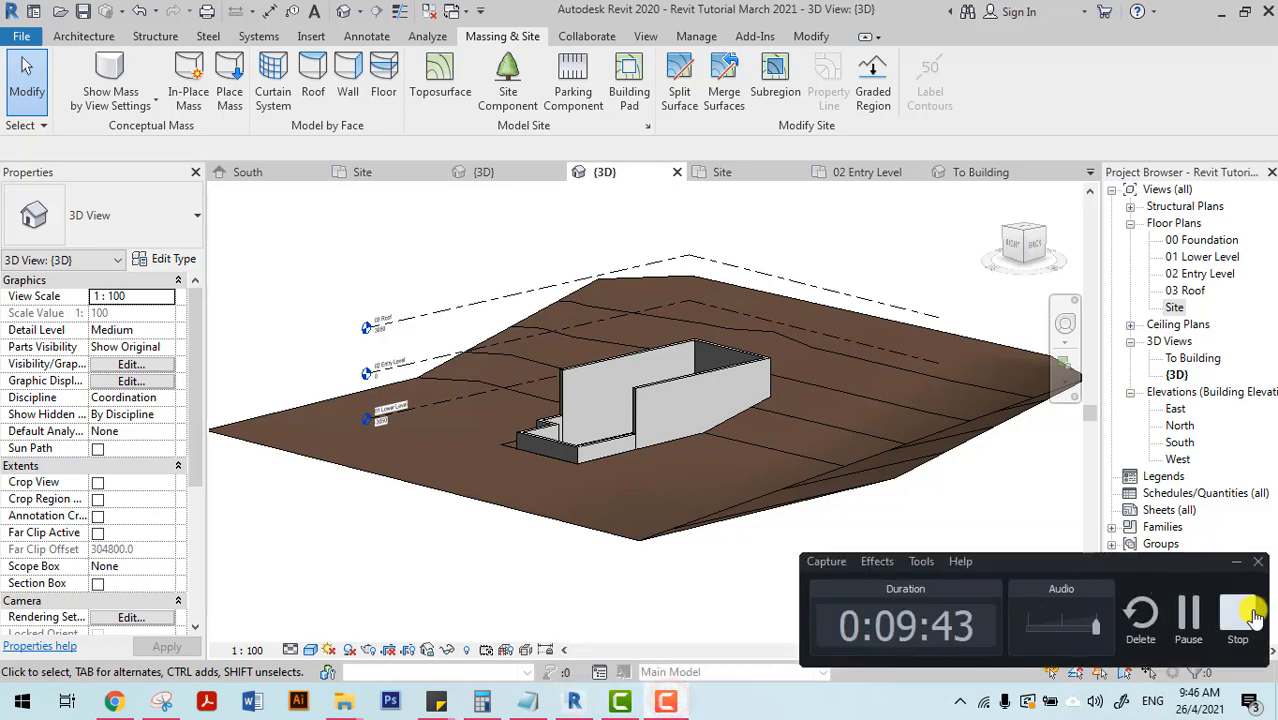